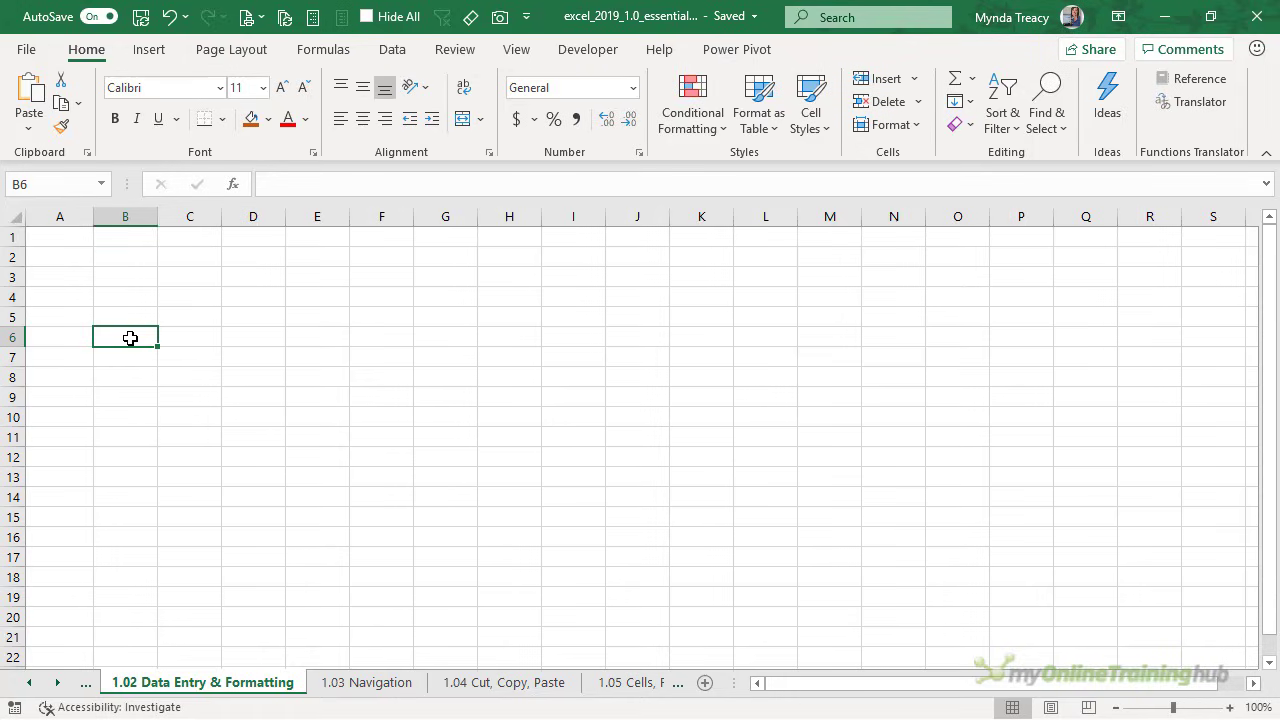
Enter the title 'Business Report' in cell A1
click(62, 230)
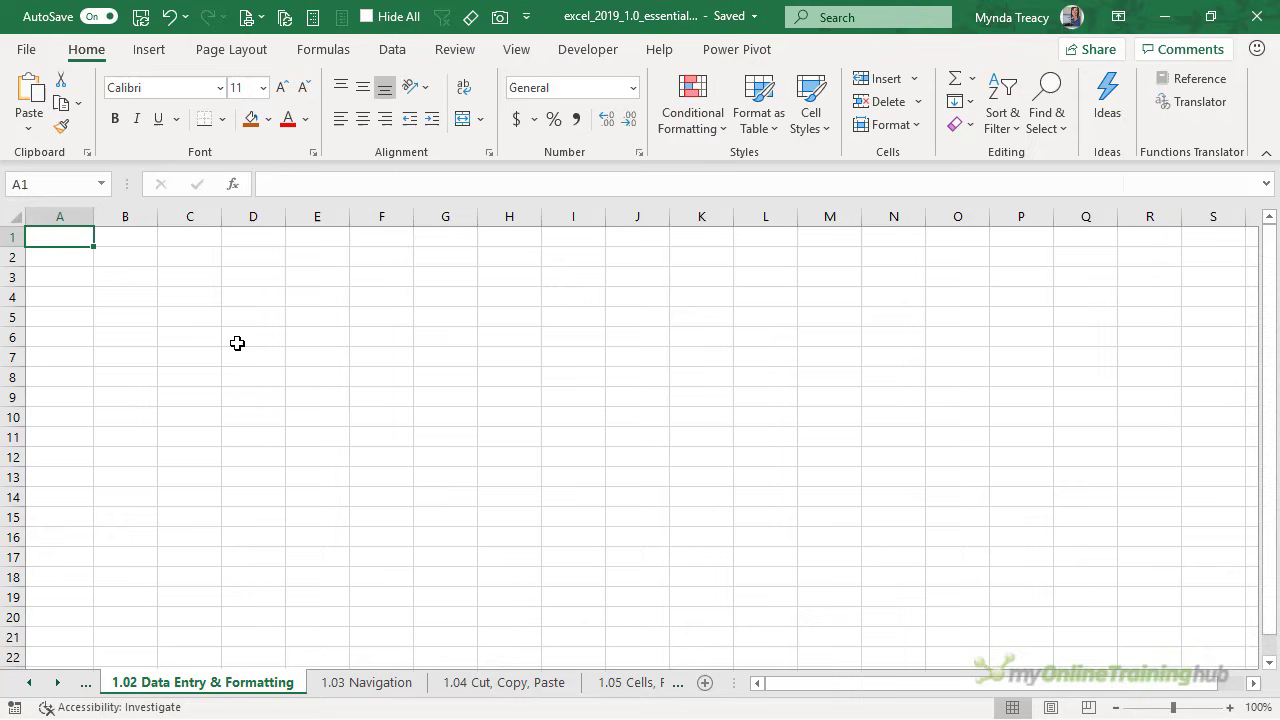
text(Business)
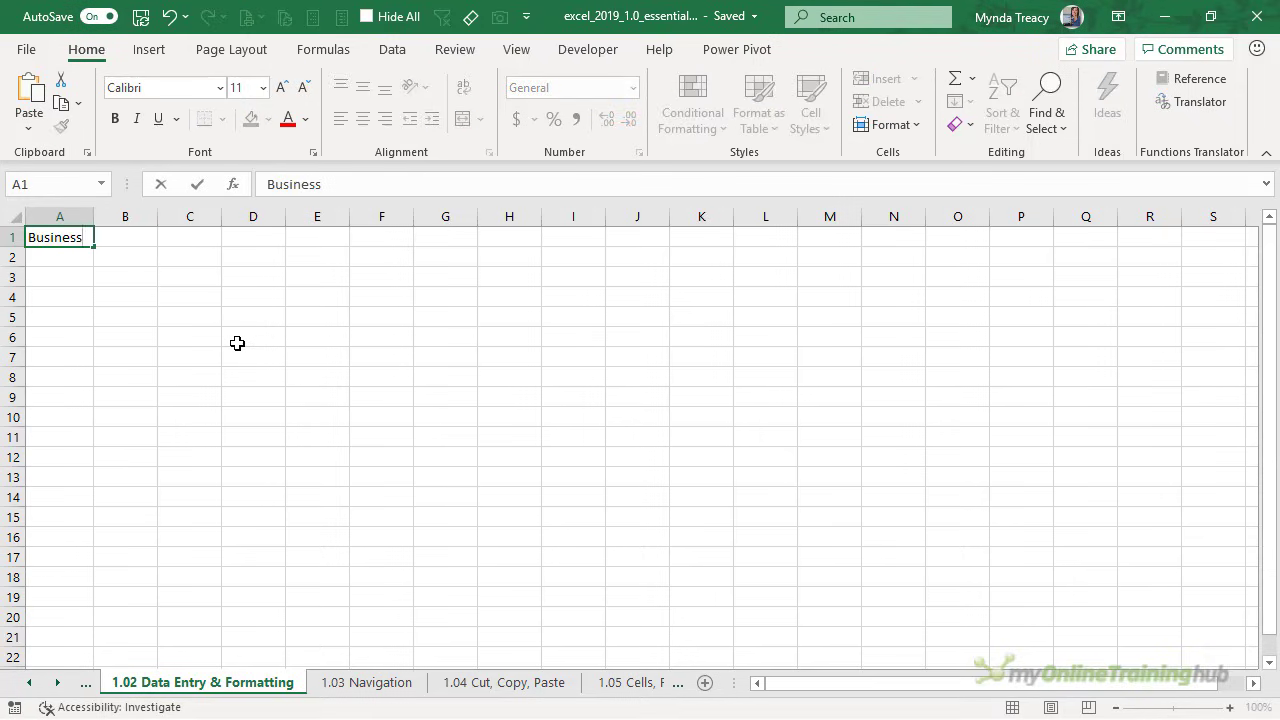
text( Report)
key(Return)
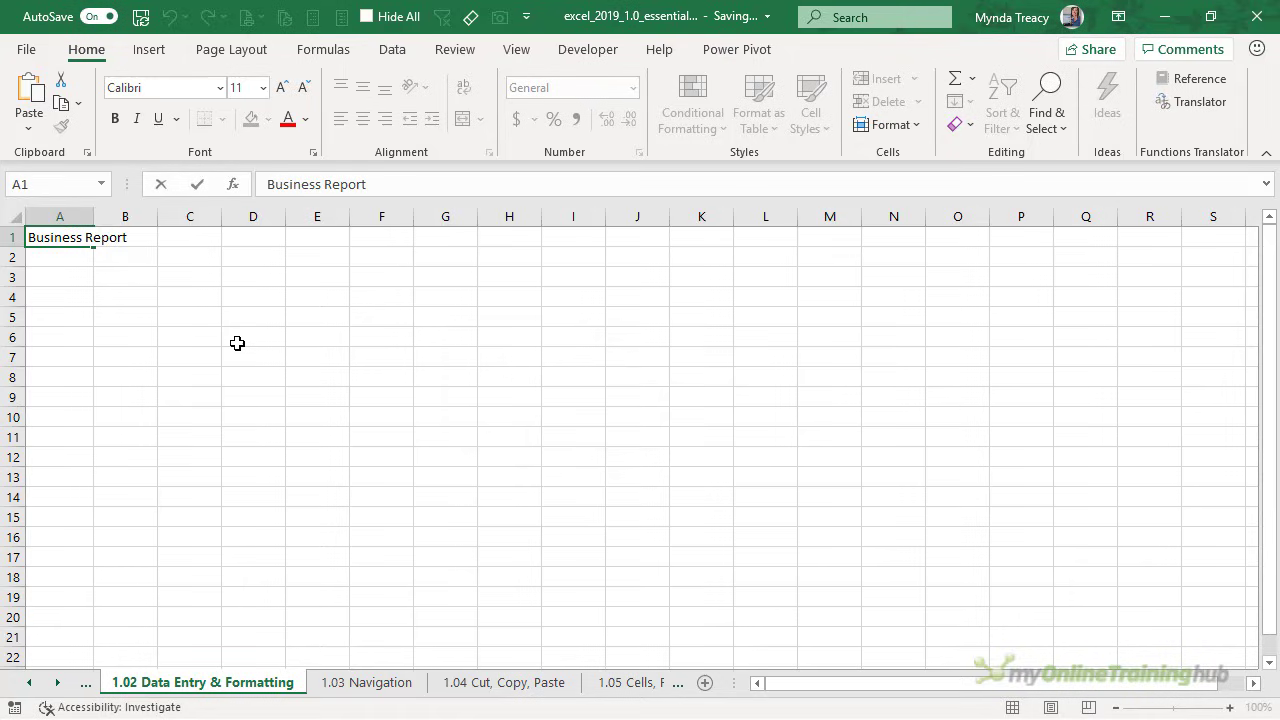
key(Up)
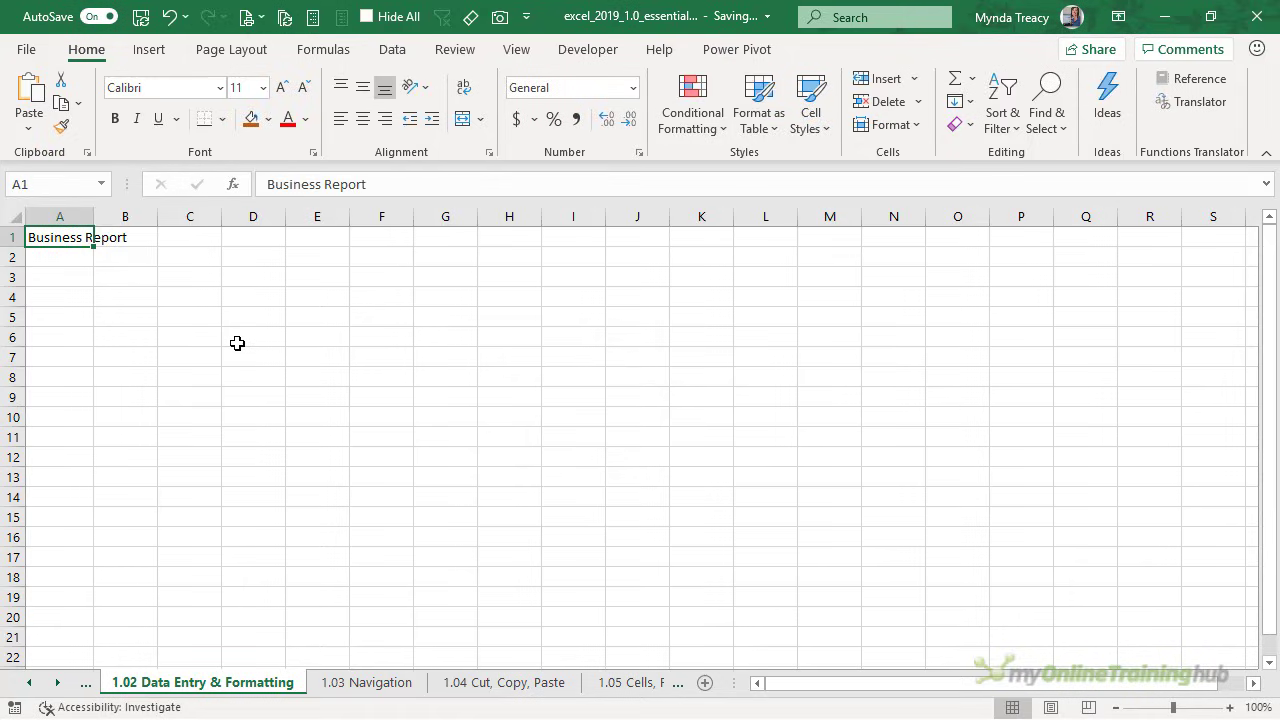
key(Tab)
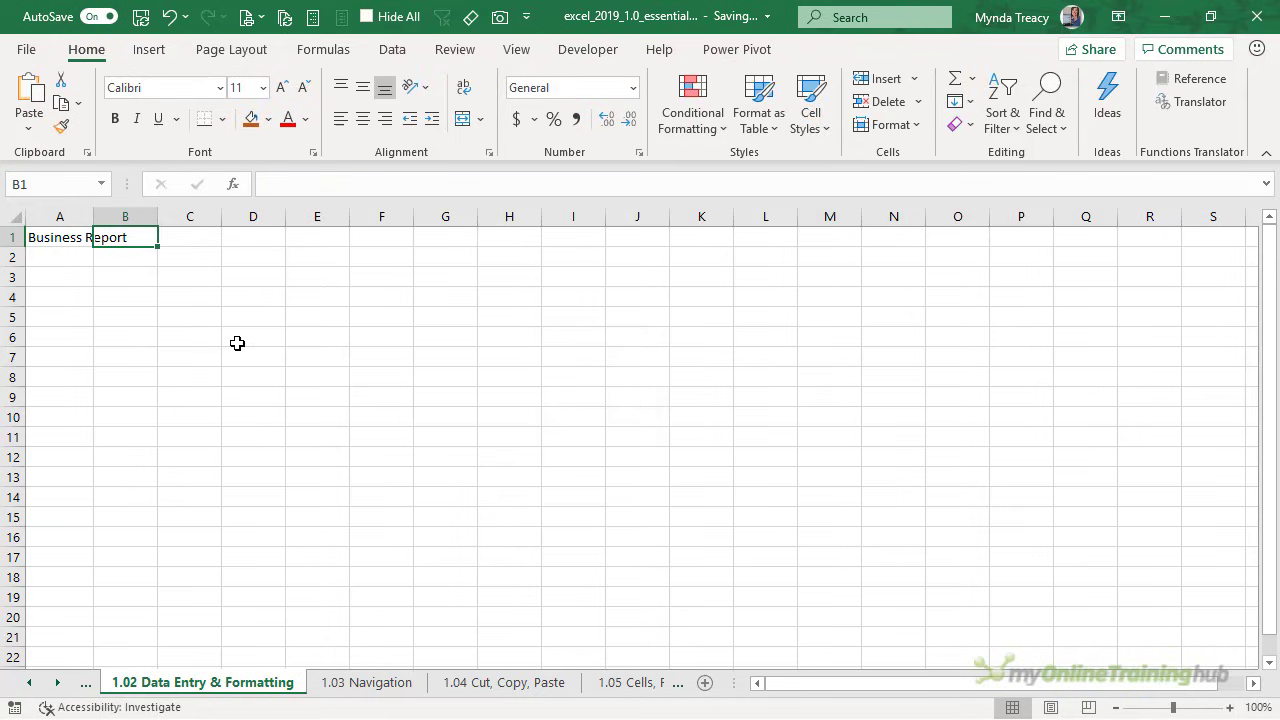
Add the Dates heading in A2 and the first date 1/1/19 in A3
click(62, 253)
text(Date)
key(Return)
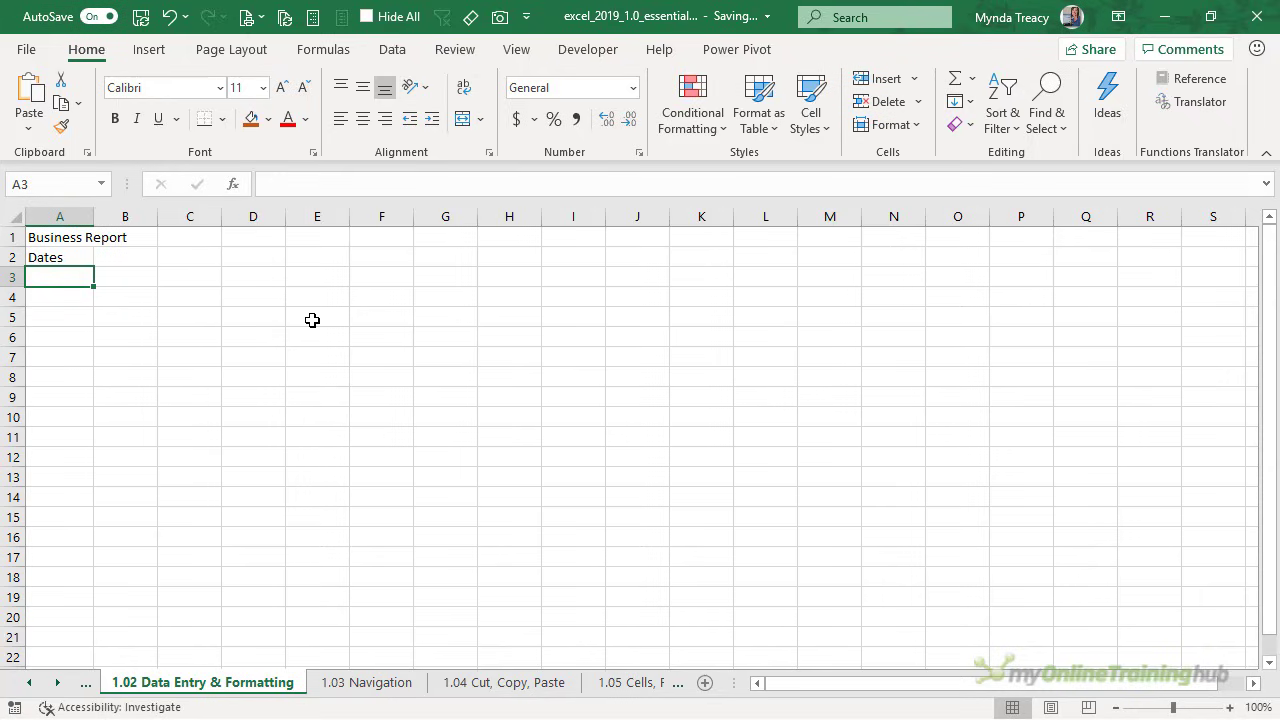
text(1/)
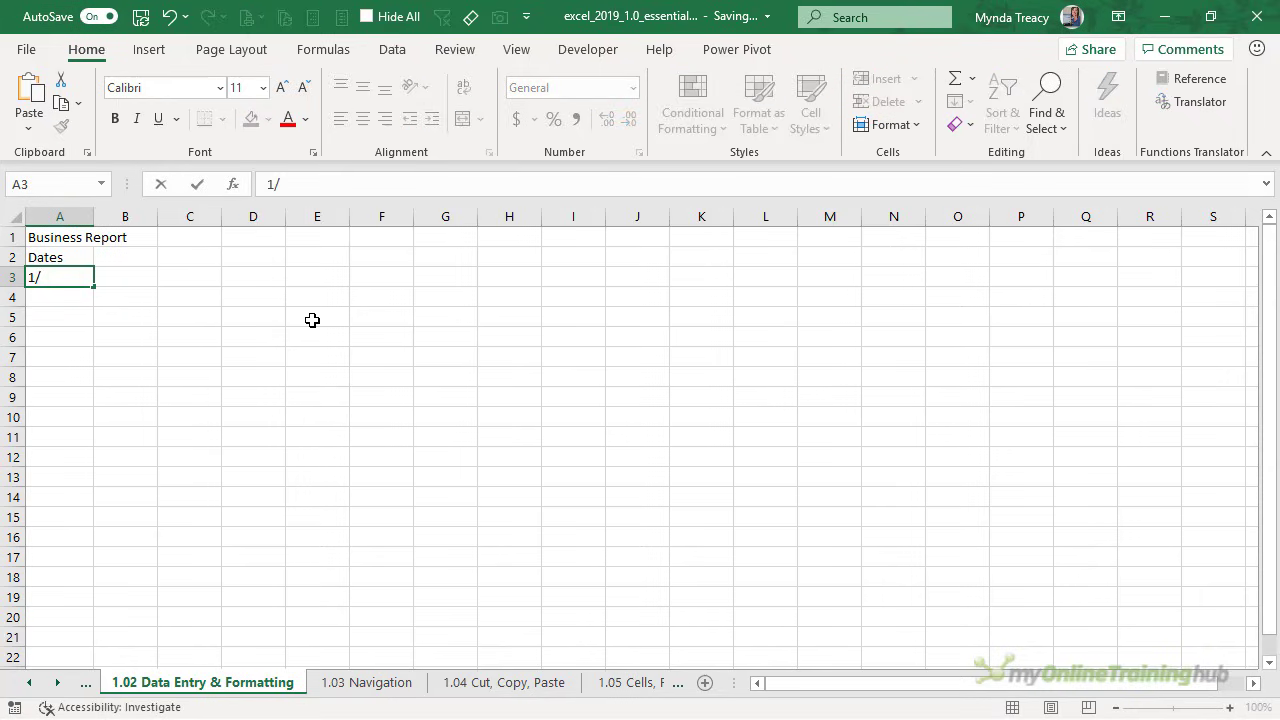
text(1/19)
key(Return)
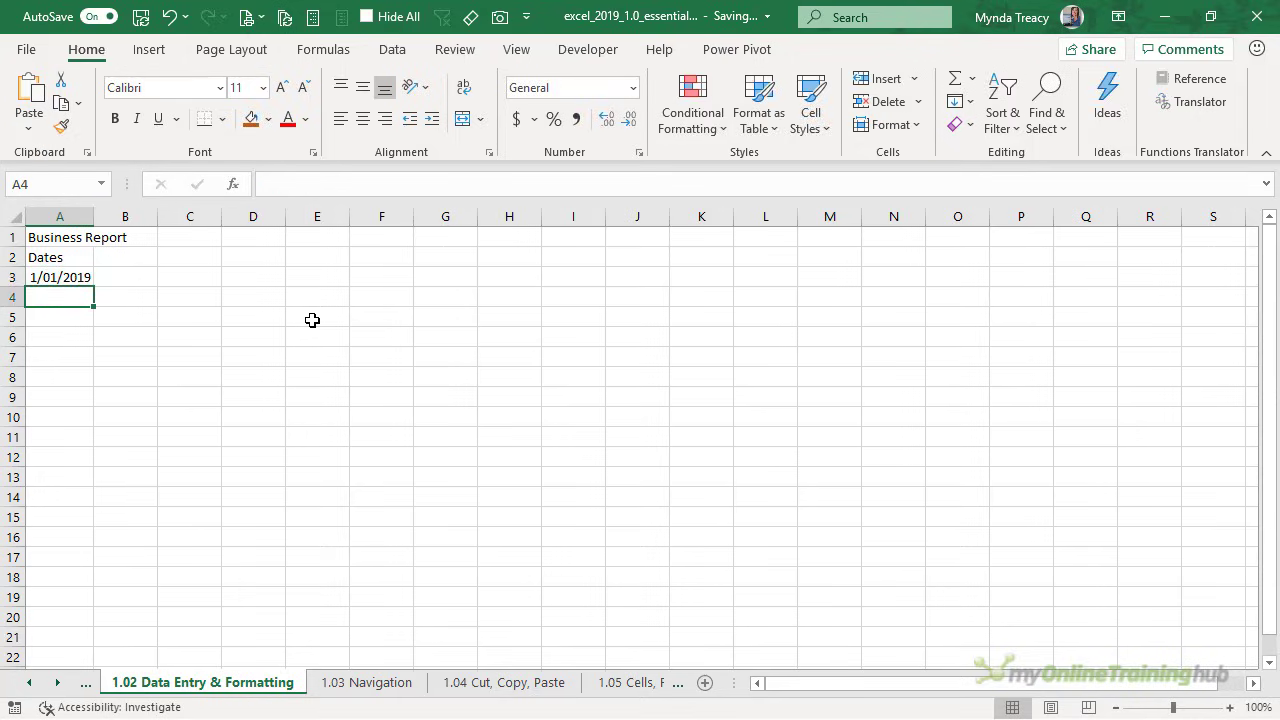
key(Up)
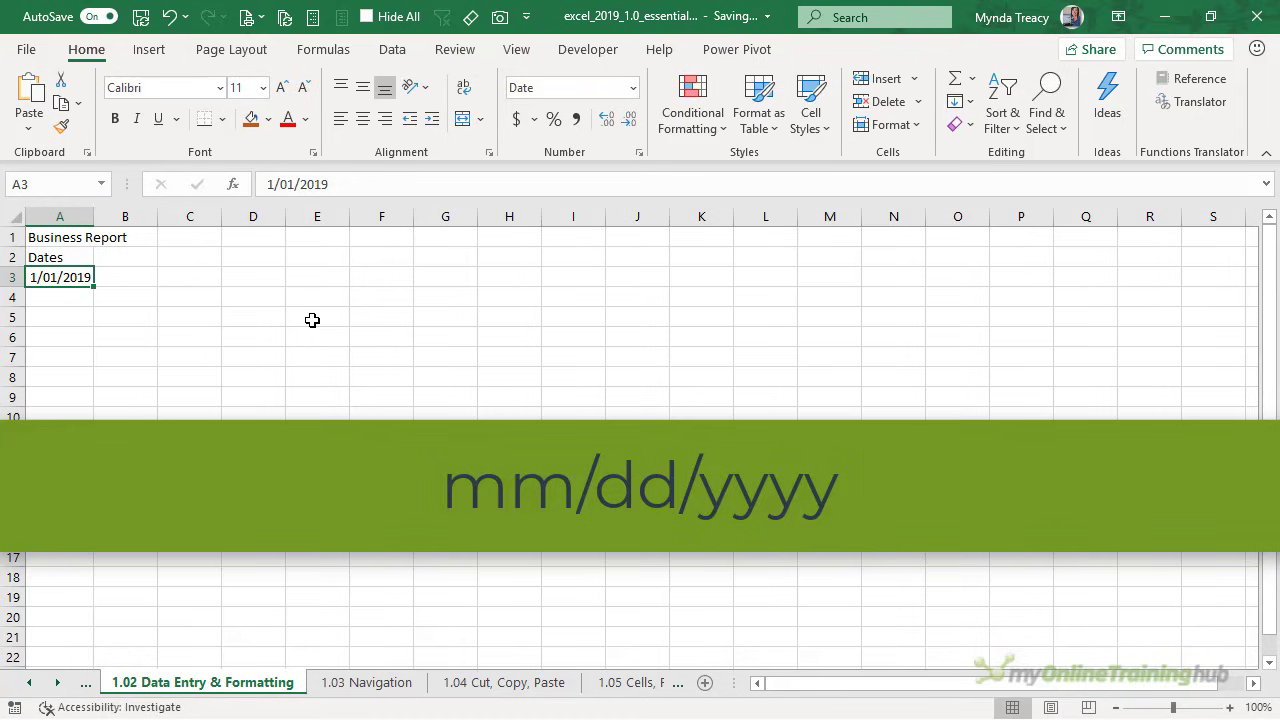
Enter 1-1-19 in A4 and 1-Jan-19 in A5, then recheck A5's stored date
key(Down)
text(1)
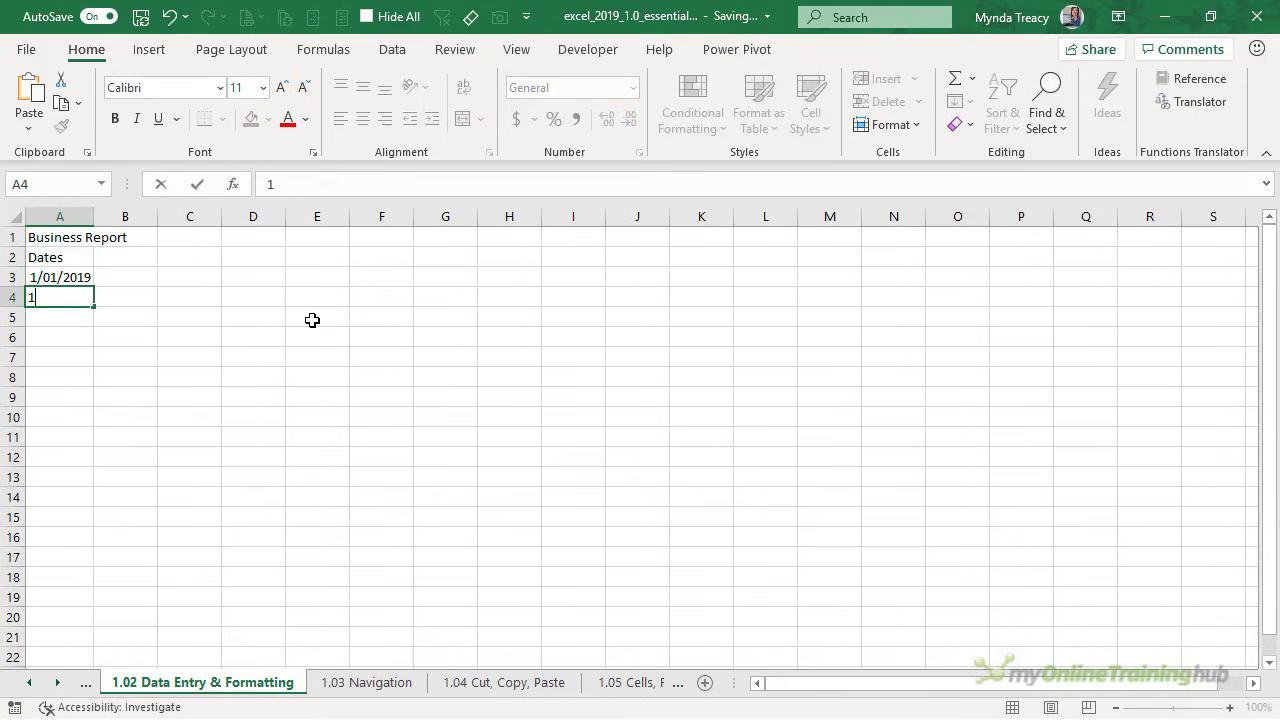
text(-1)
text(19)
key(Return)
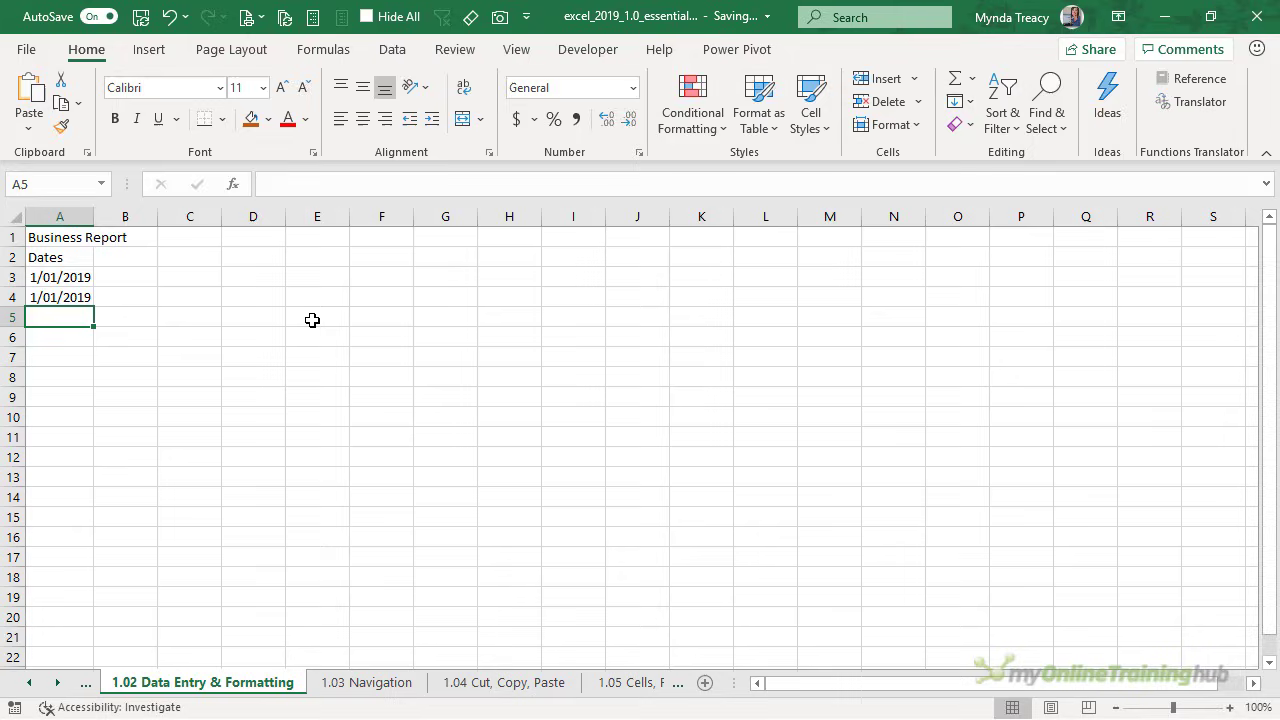
text(1-Jan)
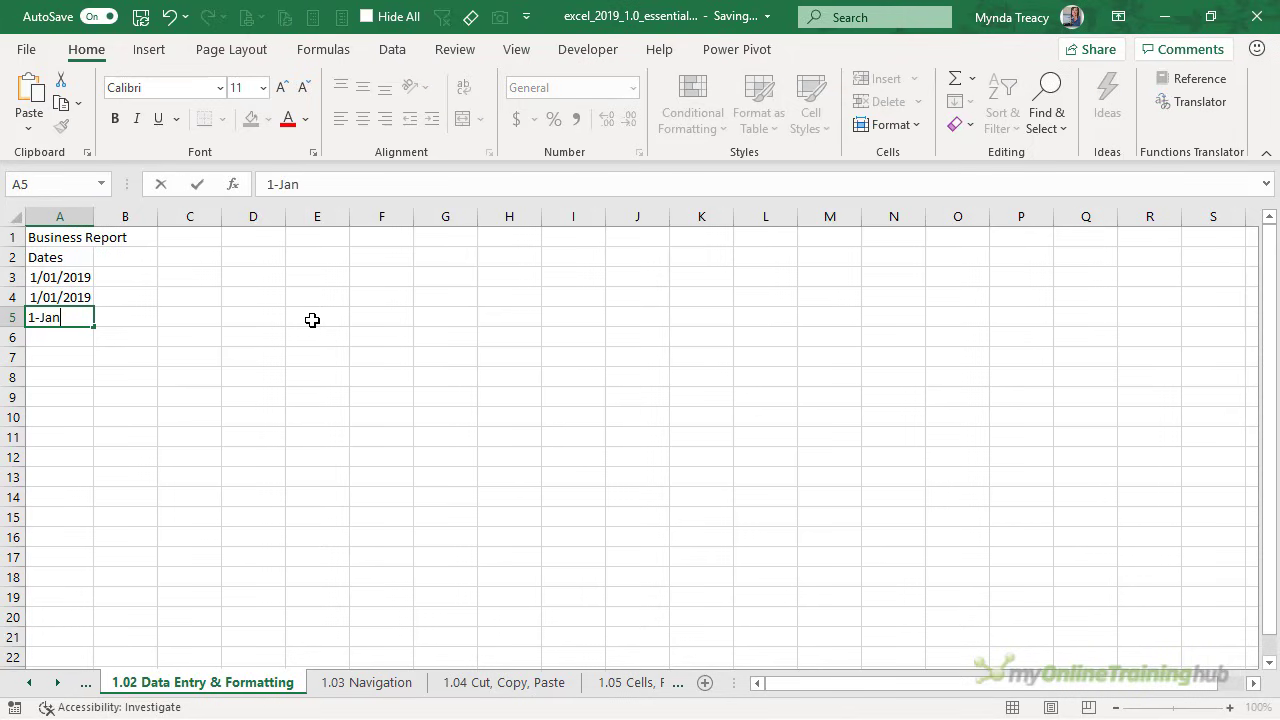
text(-19)
key(Return)
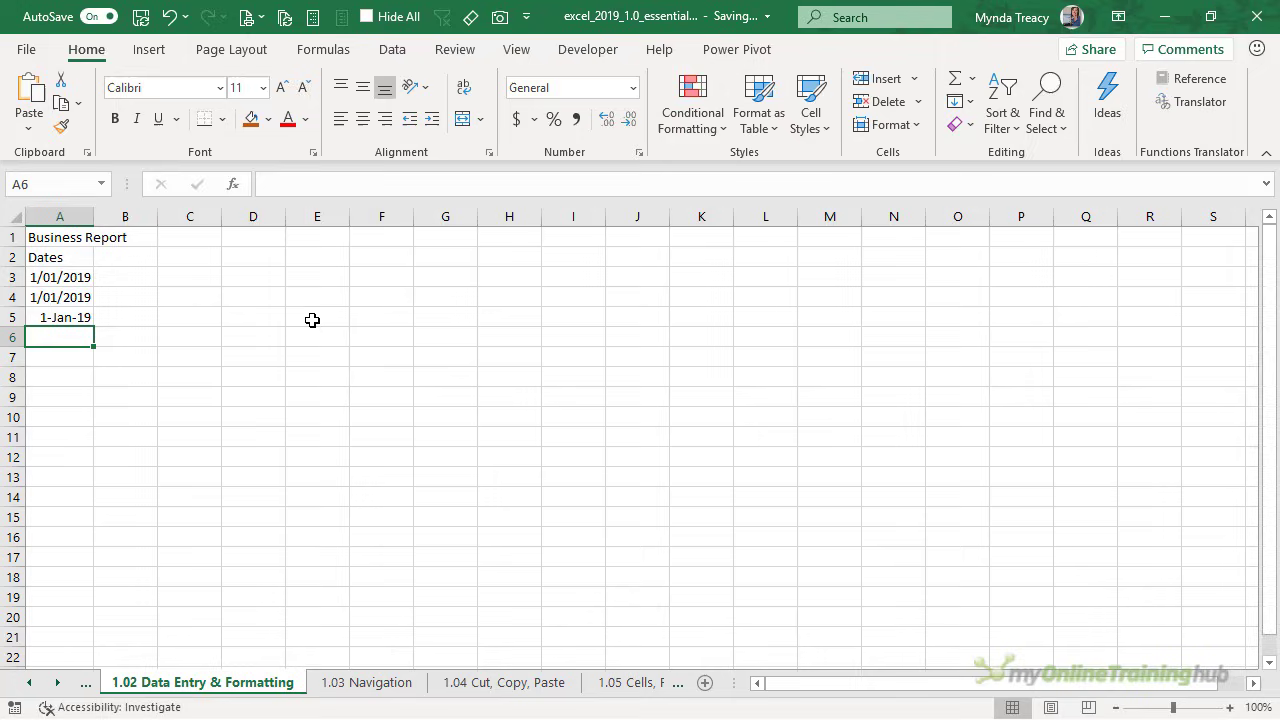
key(Up)
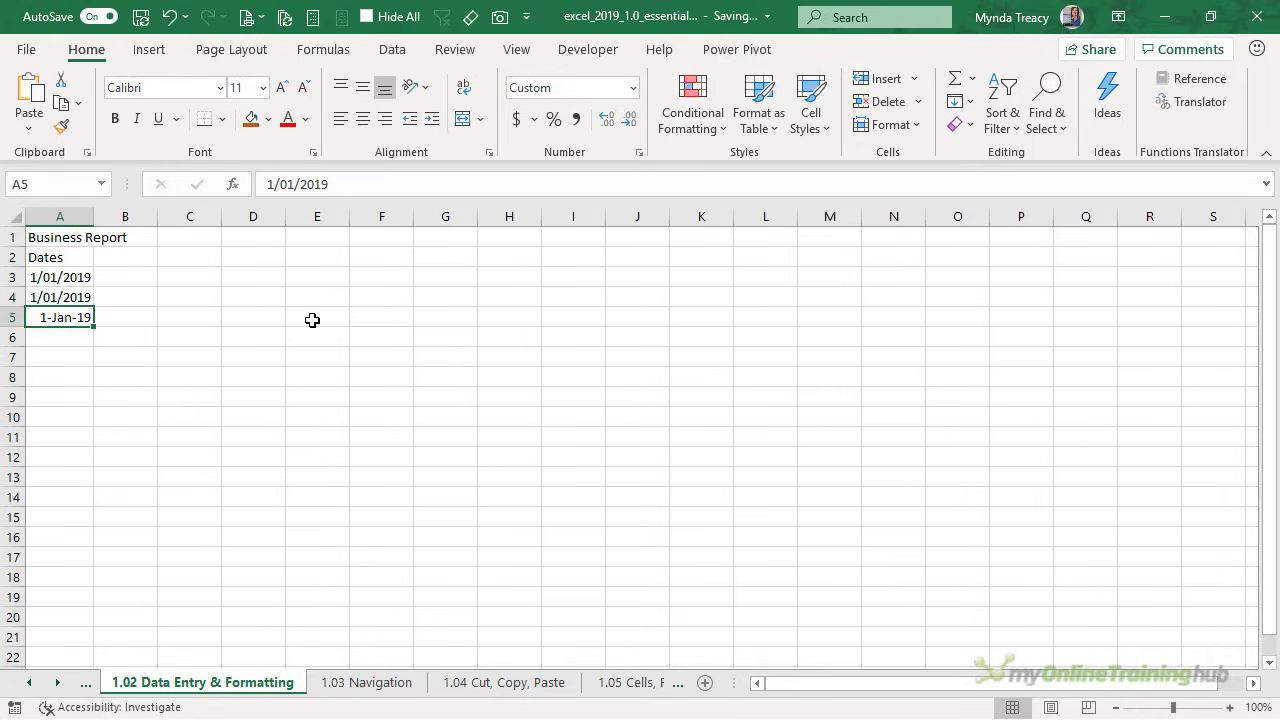
Fill B2:B5 with Regions, East, North and West
click(118, 260)
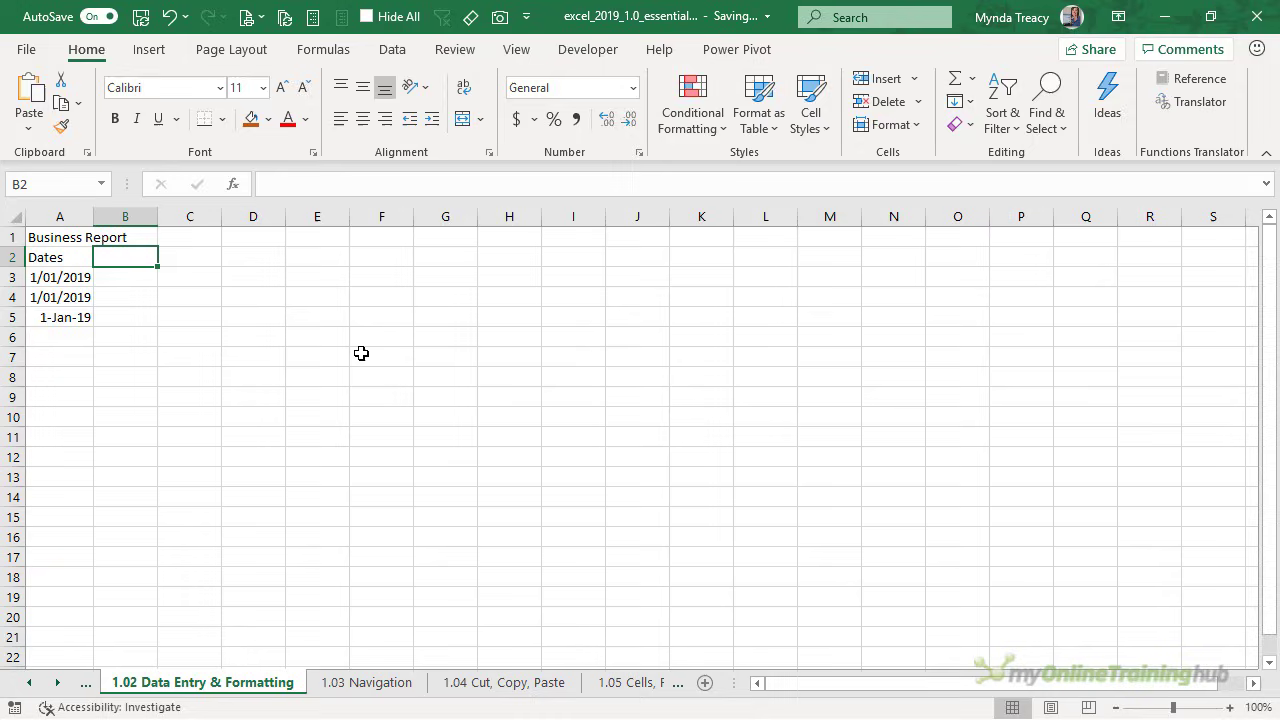
text(Regions)
key(Return)
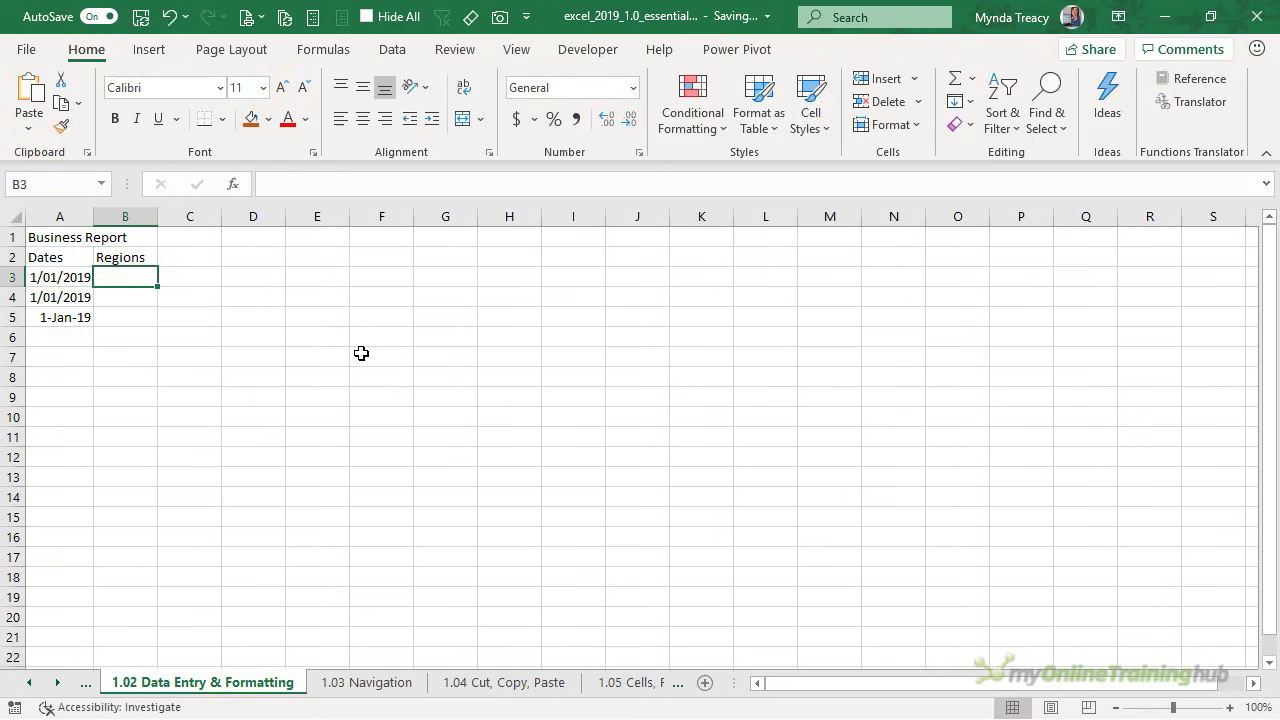
text(East)
key(Return)
text(Nort)
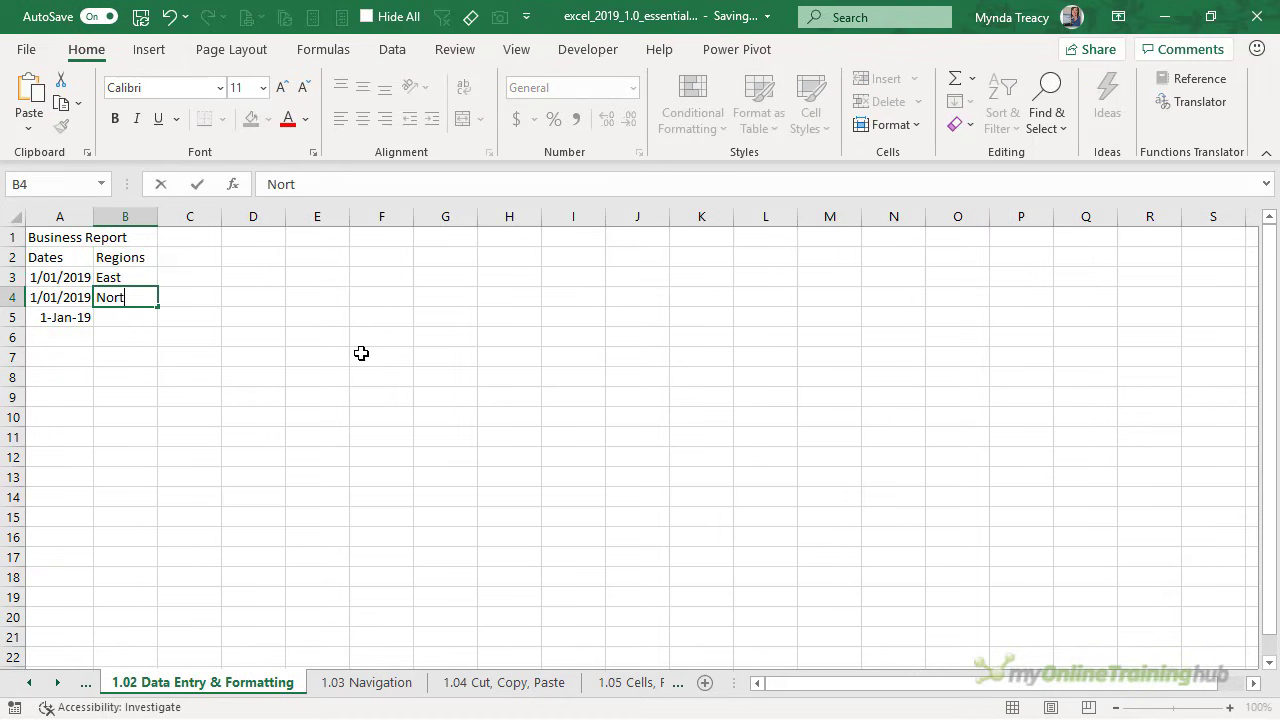
text(h)
key(Return)
text(West)
key(Return)
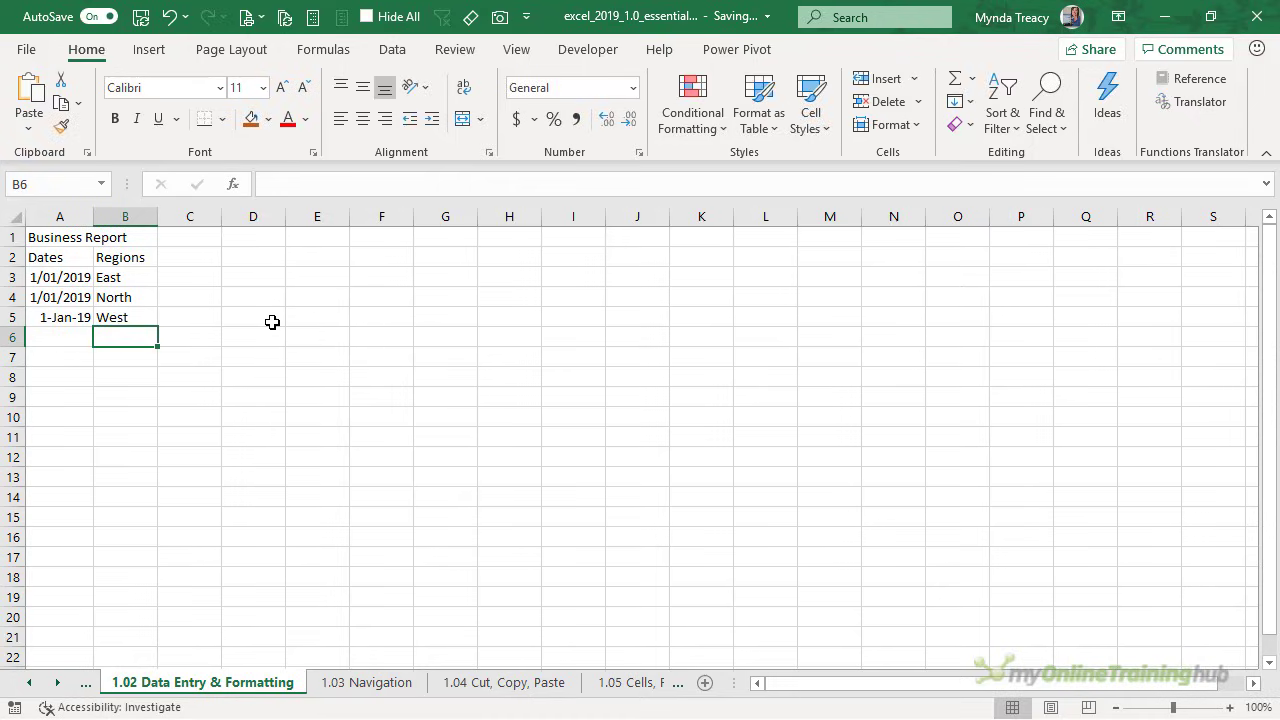
Fill C2:C5 with Value, 10, 15 and 20
click(189, 262)
text(Val)
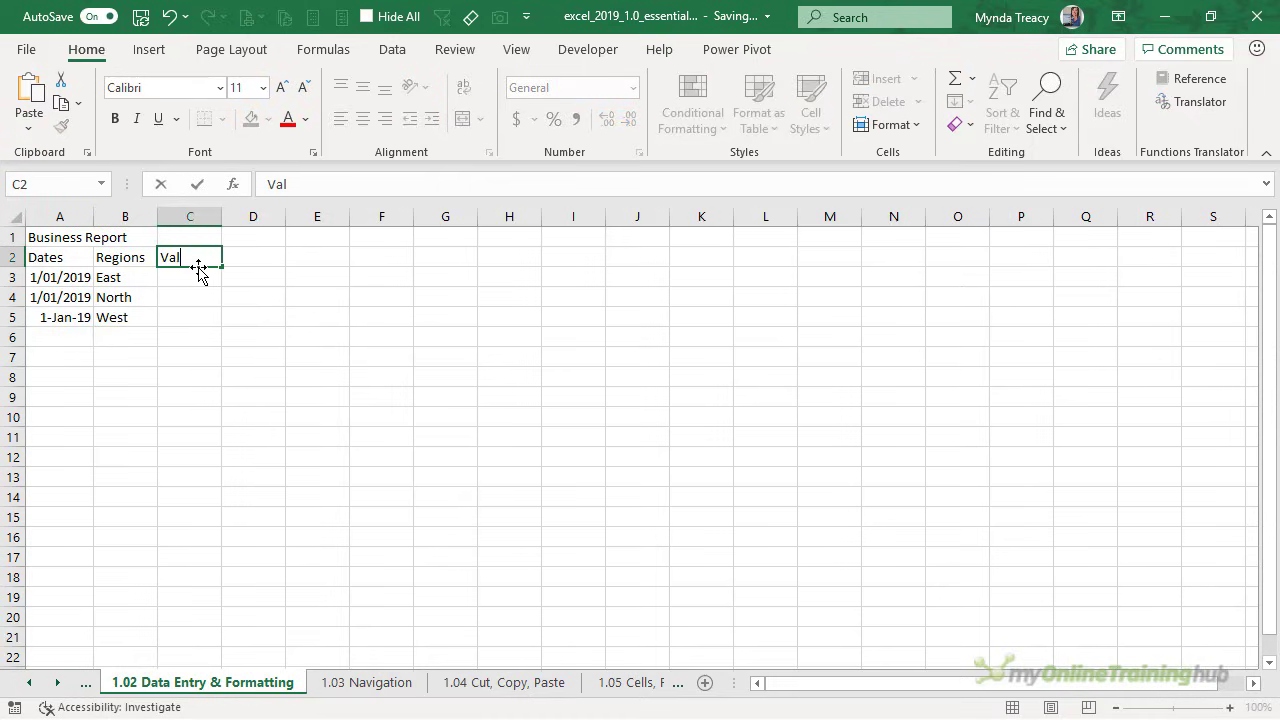
text(ue)
key(Return)
text(10)
key(Return)
text(15)
key(Return)
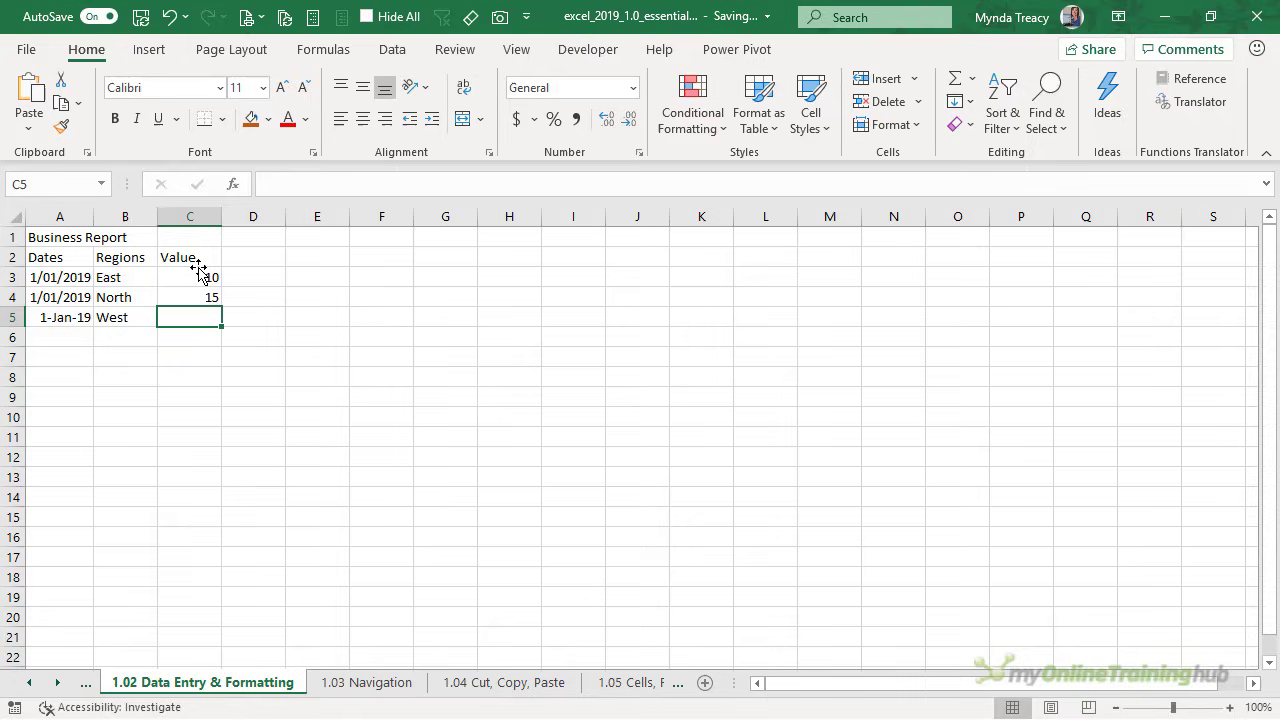
text(20)
key(Return)
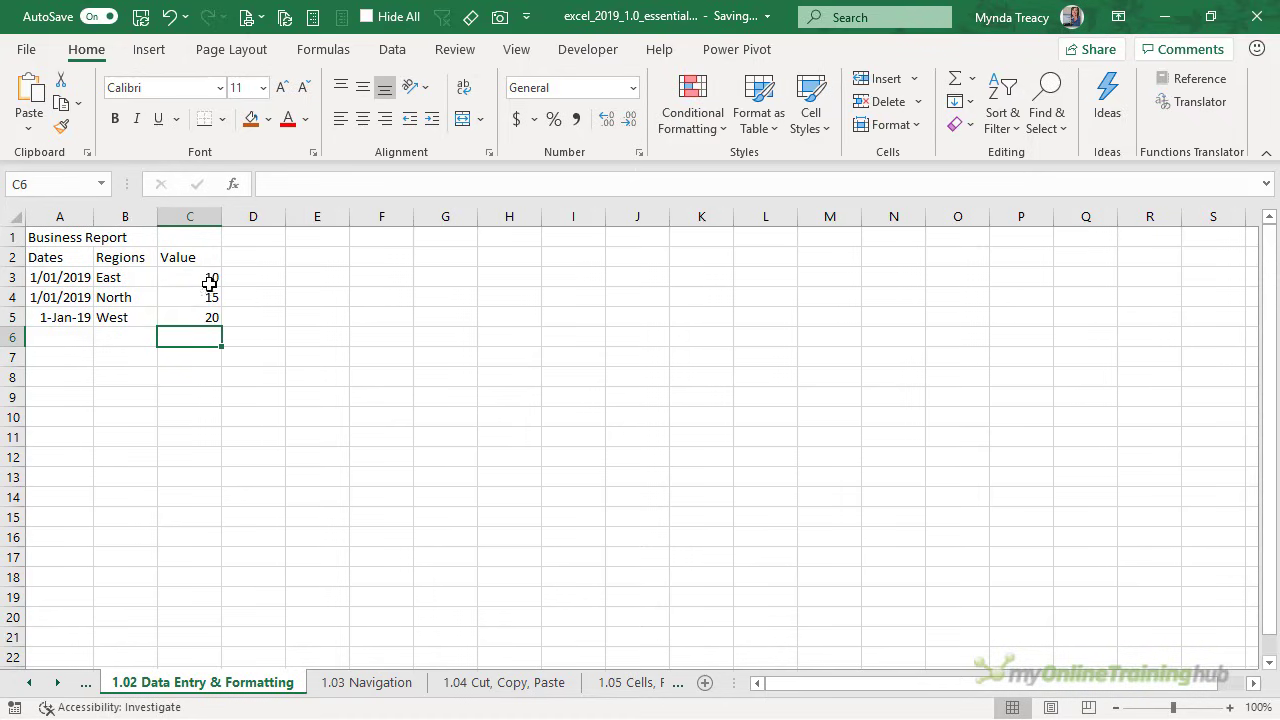
Select columns B, A and C in turn, then clear the selection
click(129, 219)
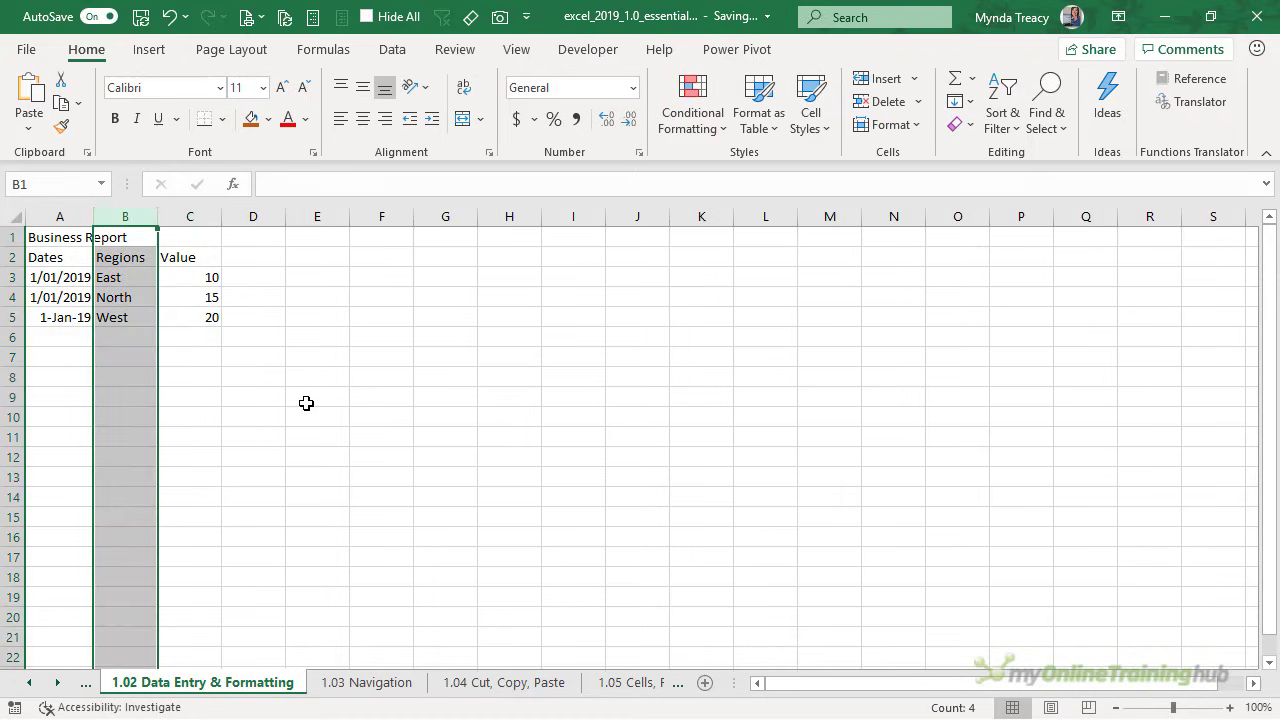
click(78, 215)
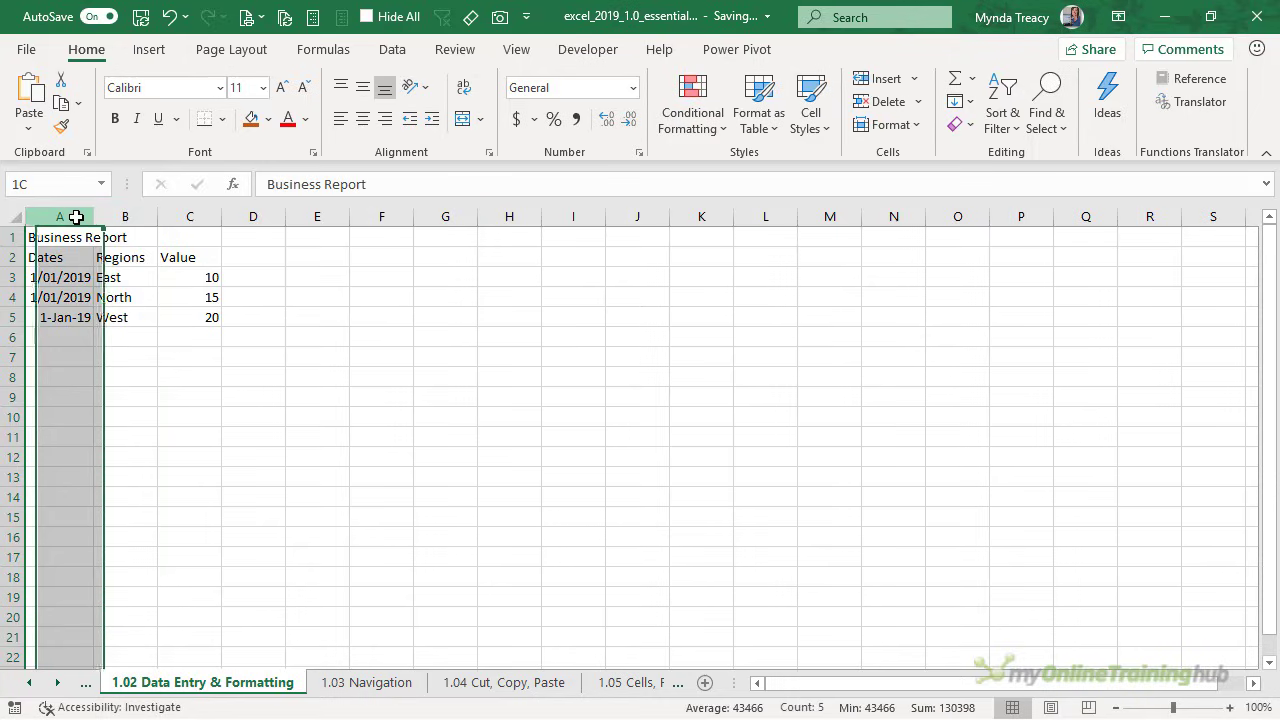
click(175, 212)
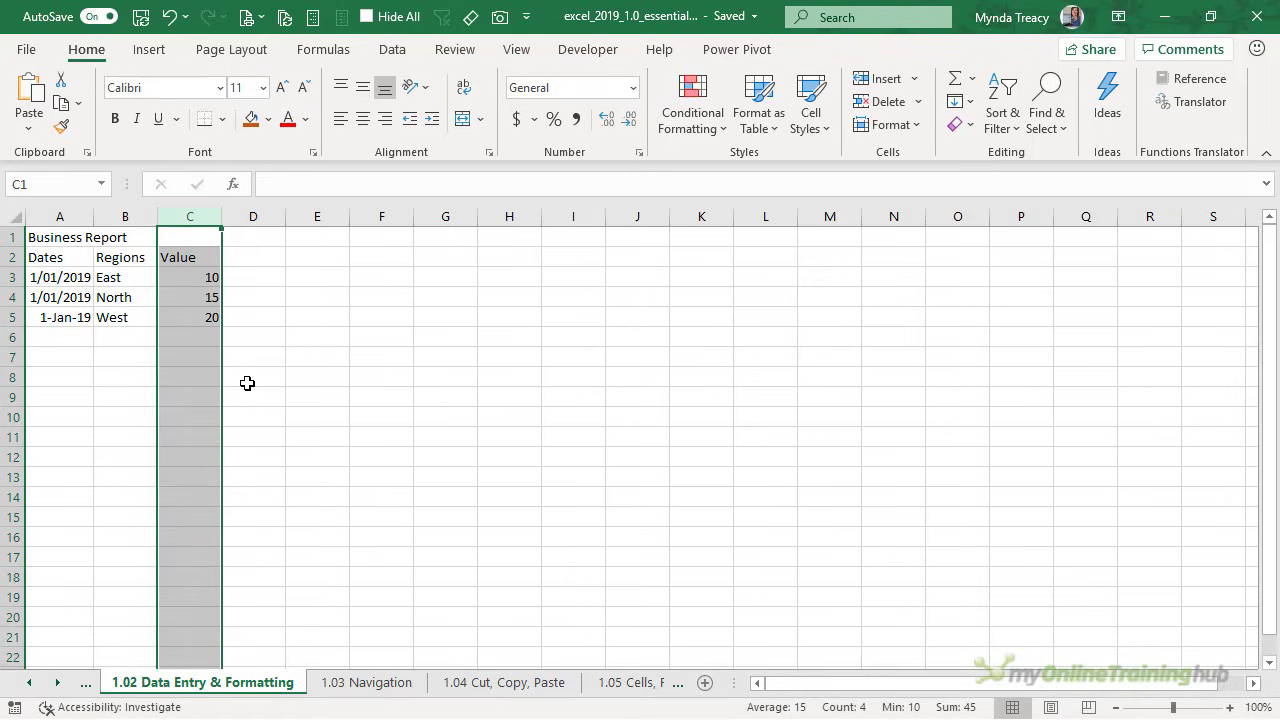
click(215, 365)
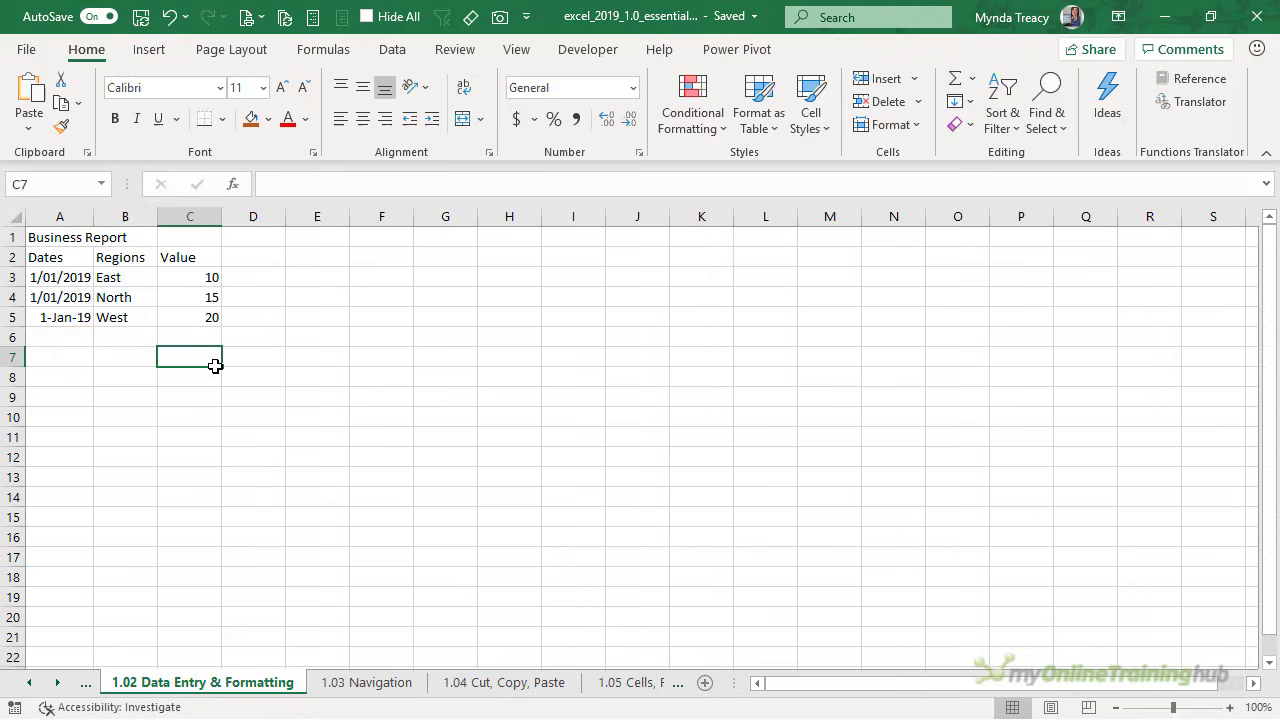
Fill A6:A11 with 1/1/2019 in one go using Ctrl+Enter
drag(77, 337, 78, 437)
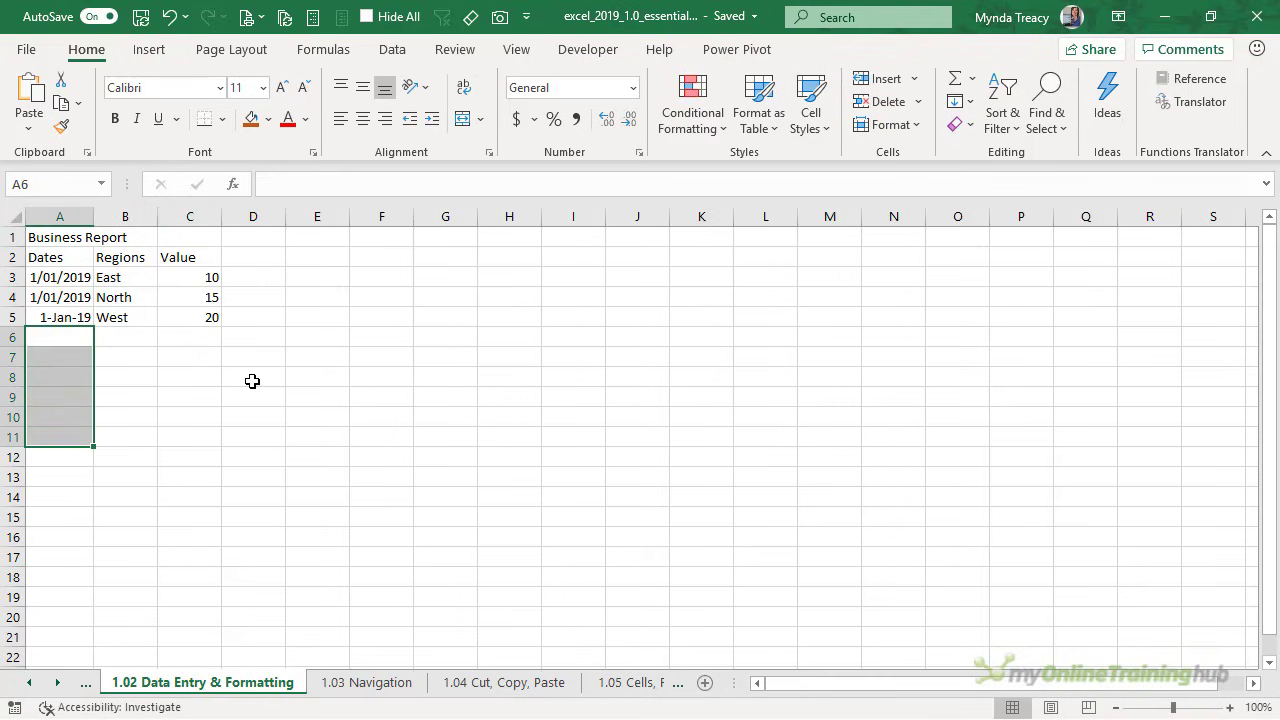
text(1)
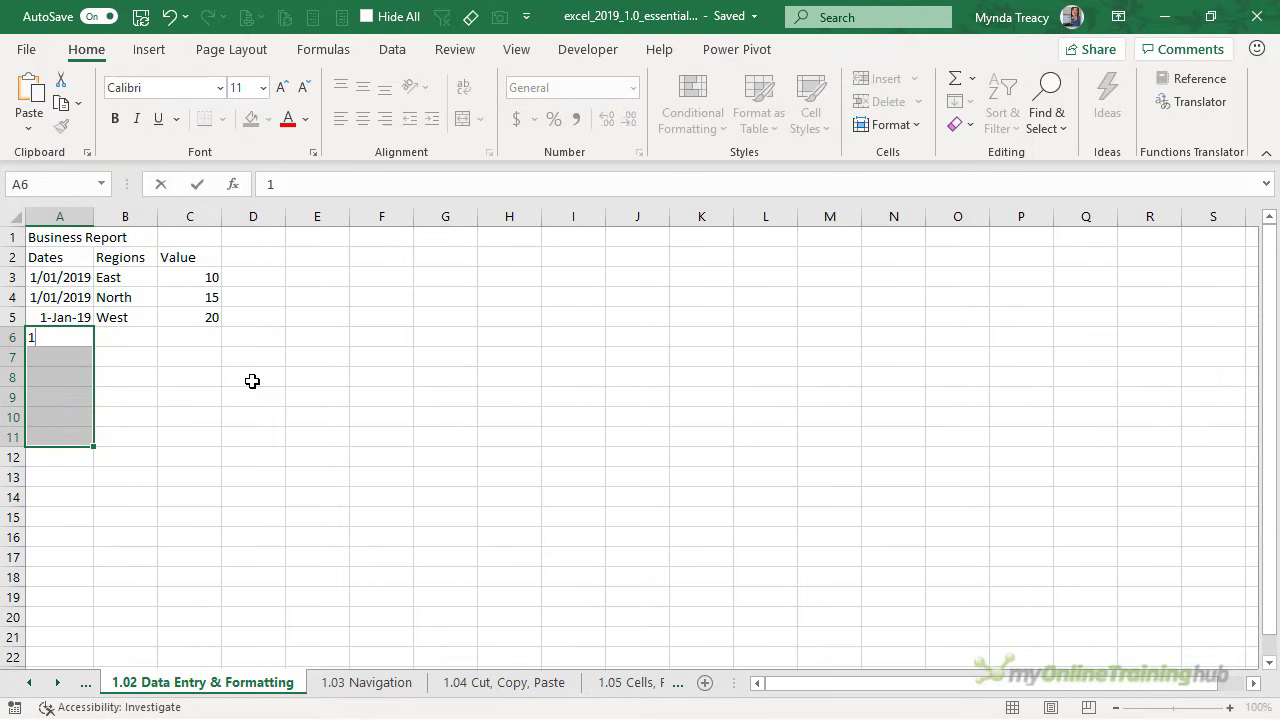
text(/1/2)
text(019)
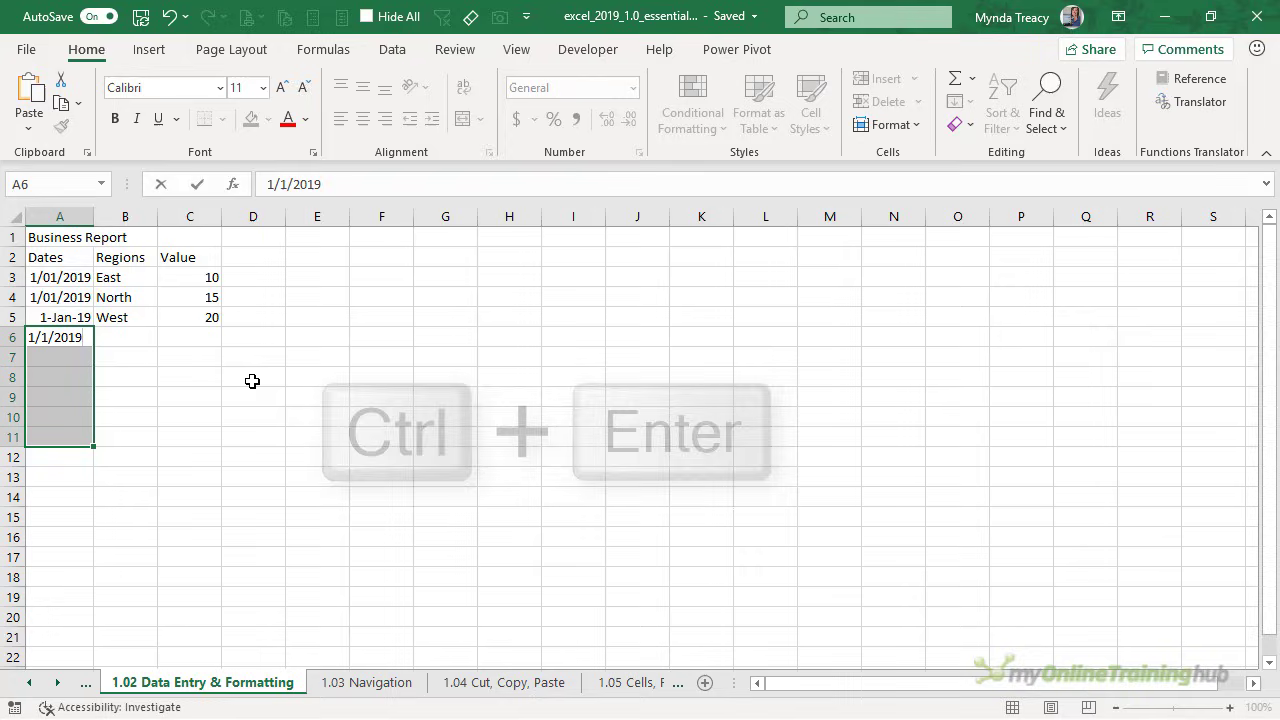
key(ctrl+Return)
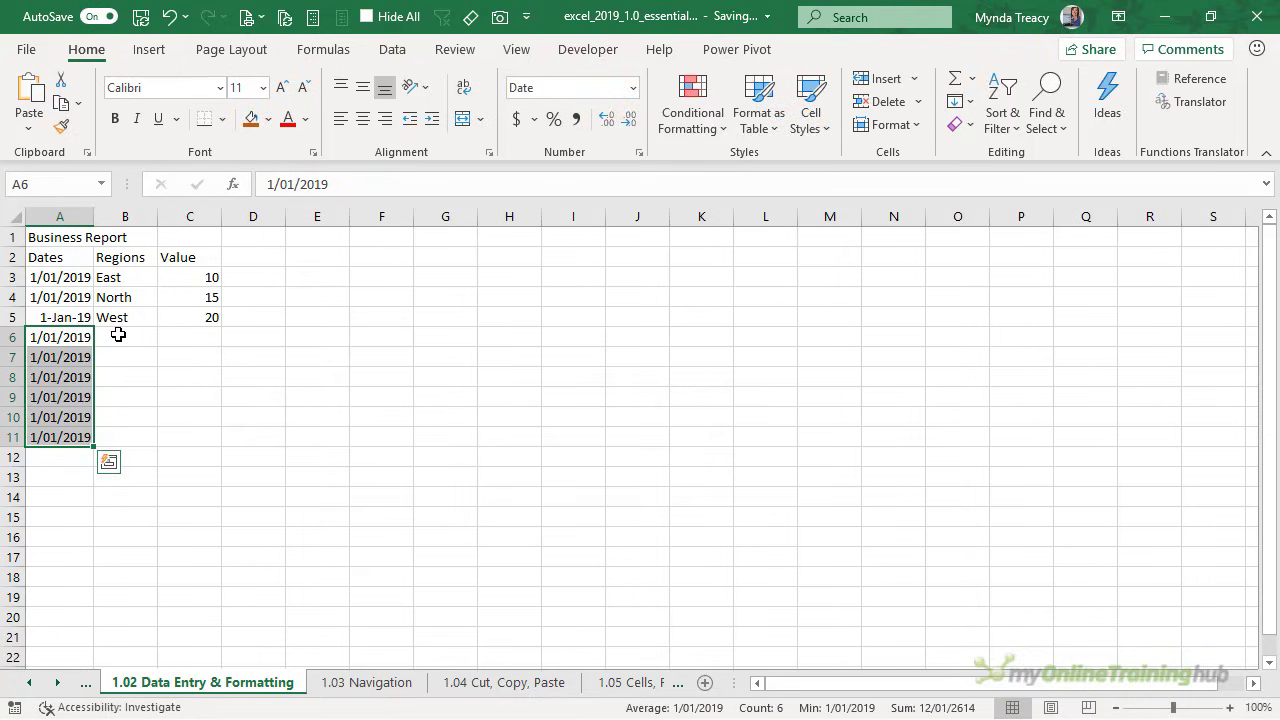
click(80, 334)
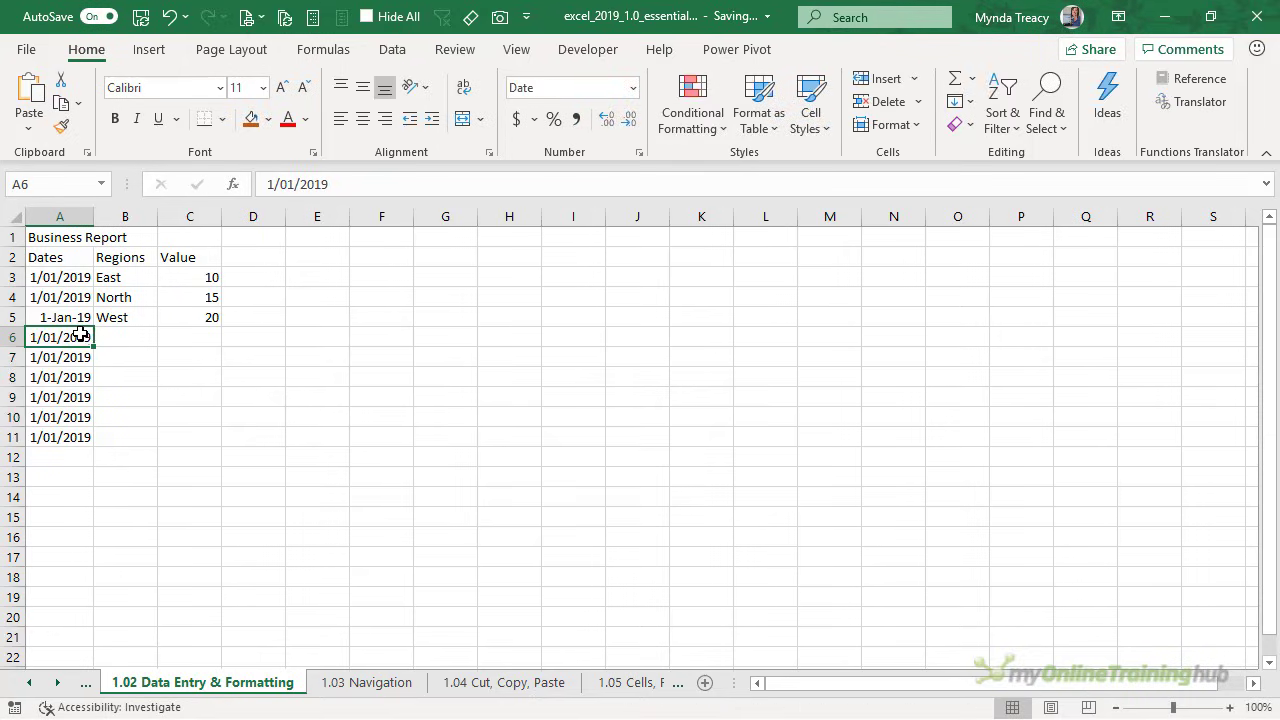
Change the date in A6 to 2/01/2019 via the formula bar
click(376, 189)
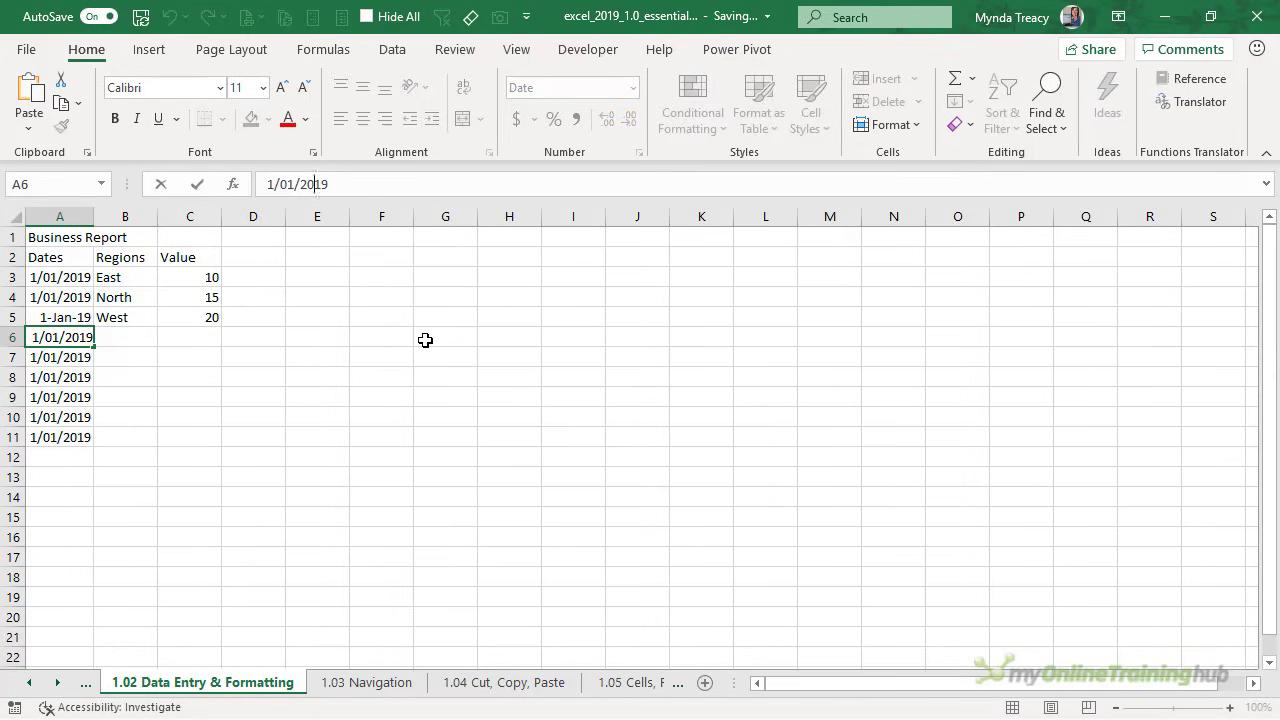
key(Left)
key(Home)
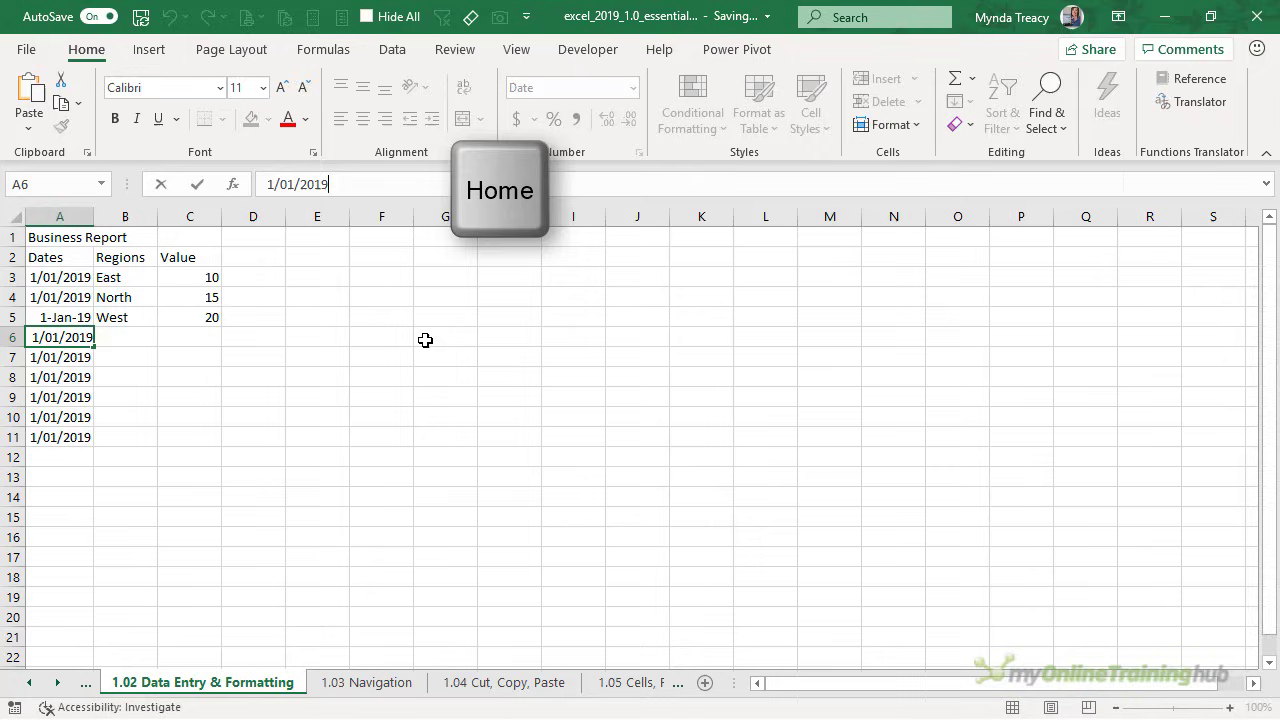
key(End)
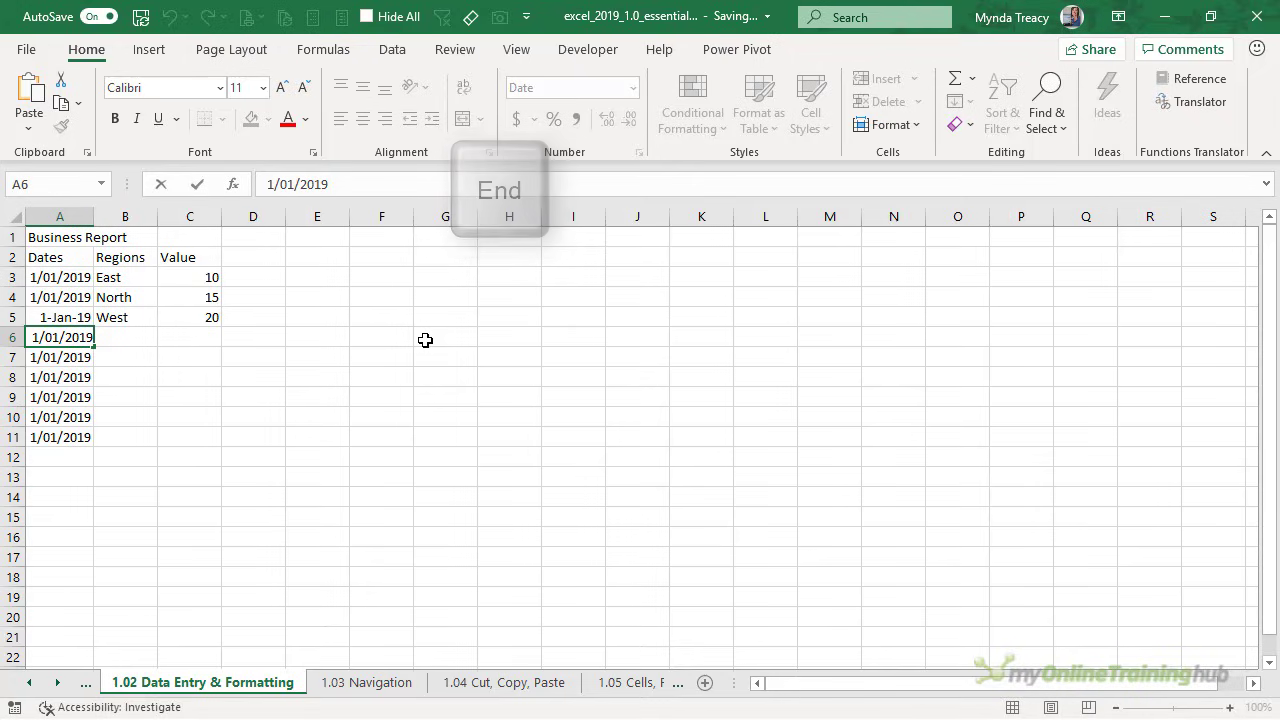
key(Delete)
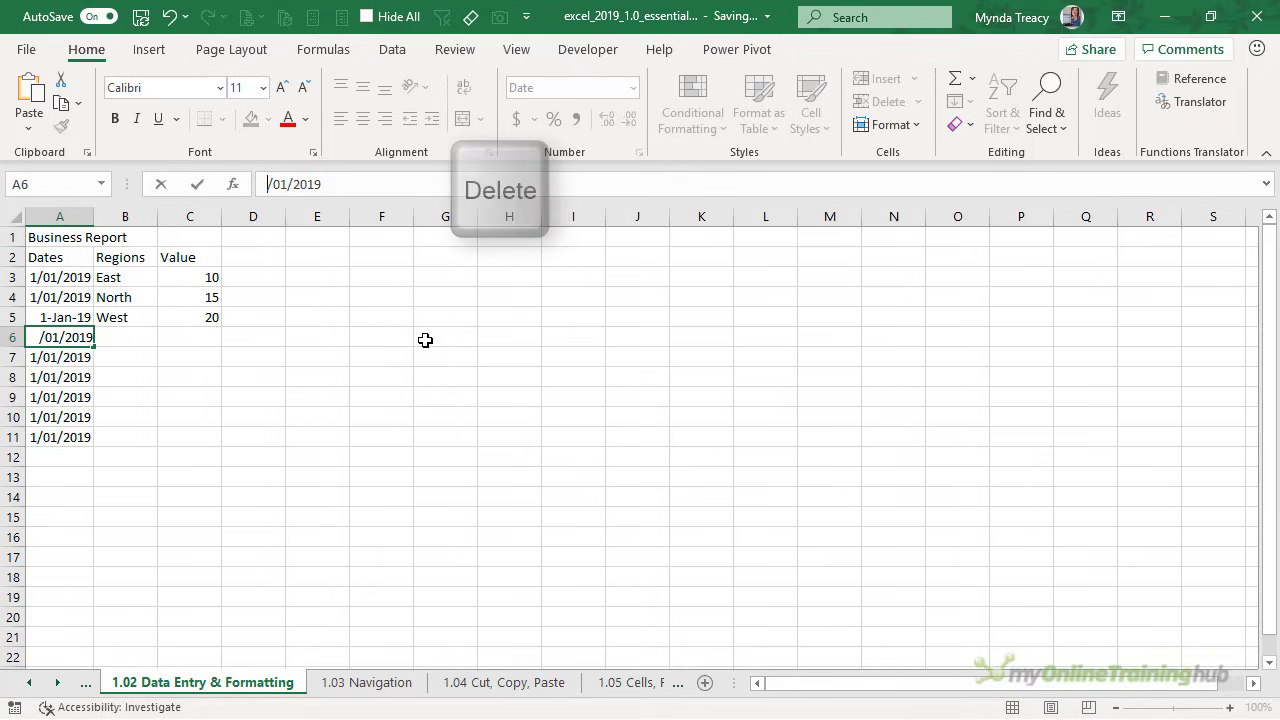
text(2)
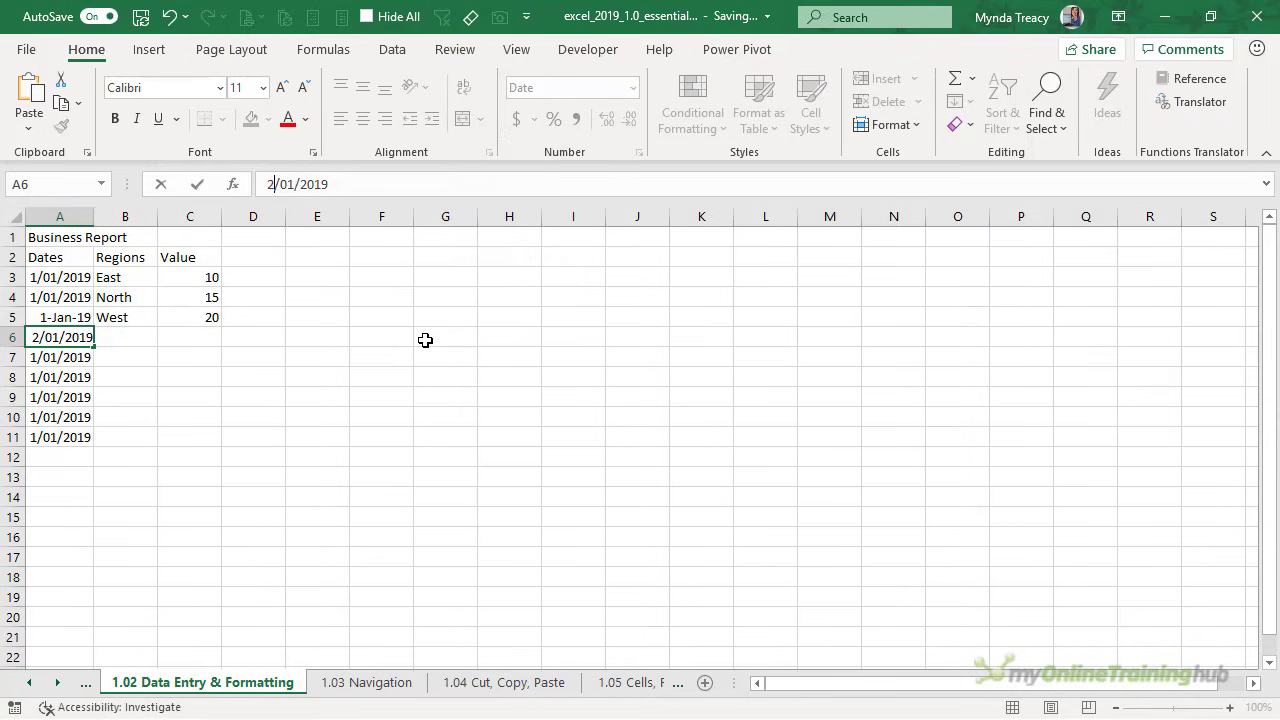
key(Tab)
key(Return)
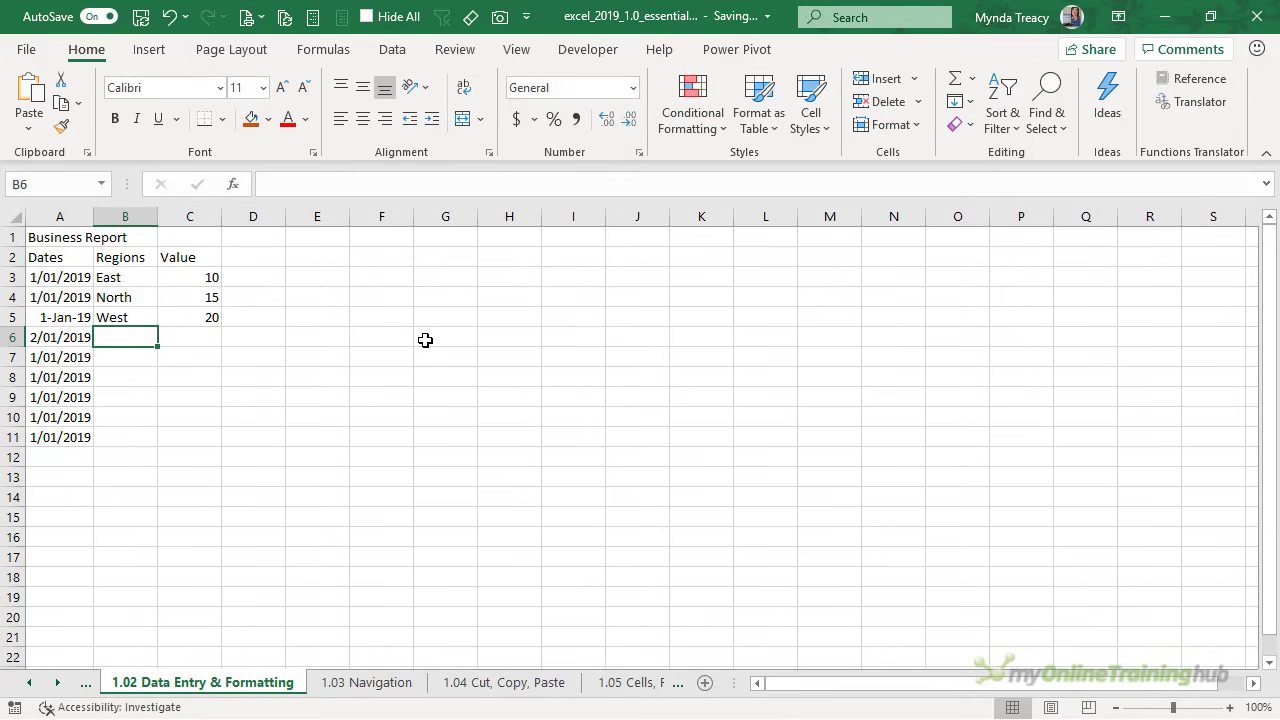
Replace the West region in B5 with South
key(Up)
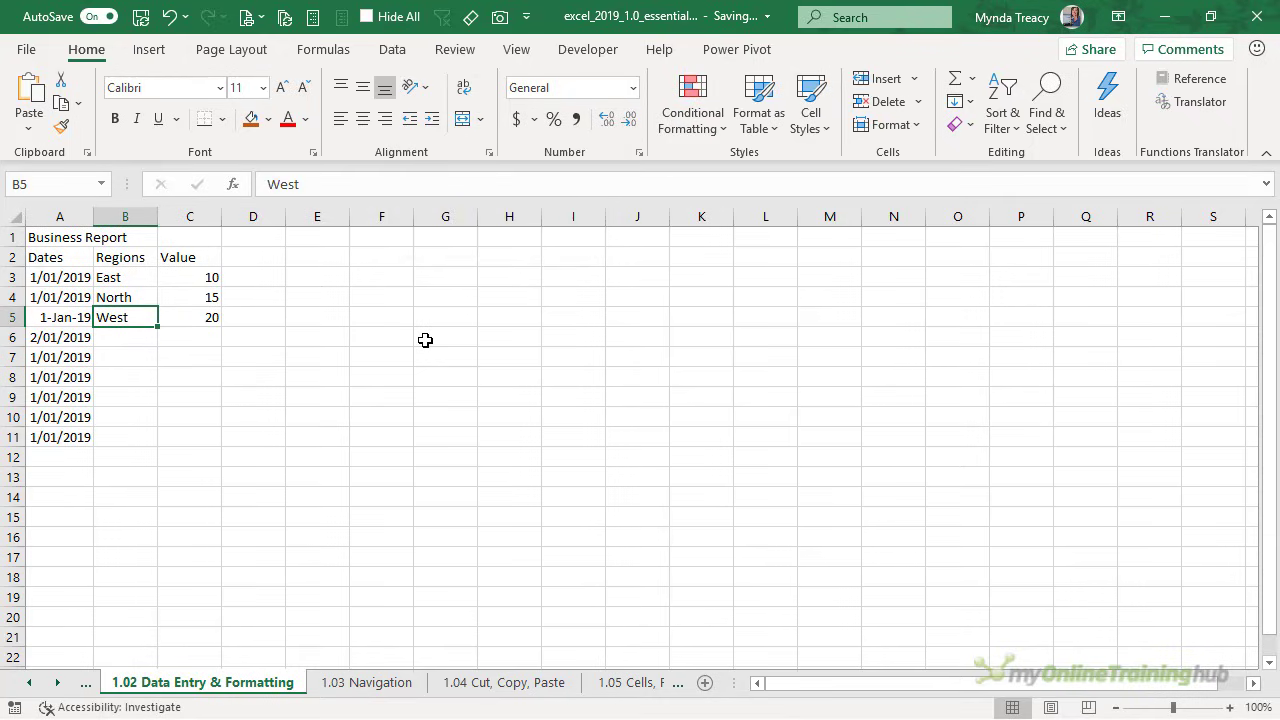
key(F2)
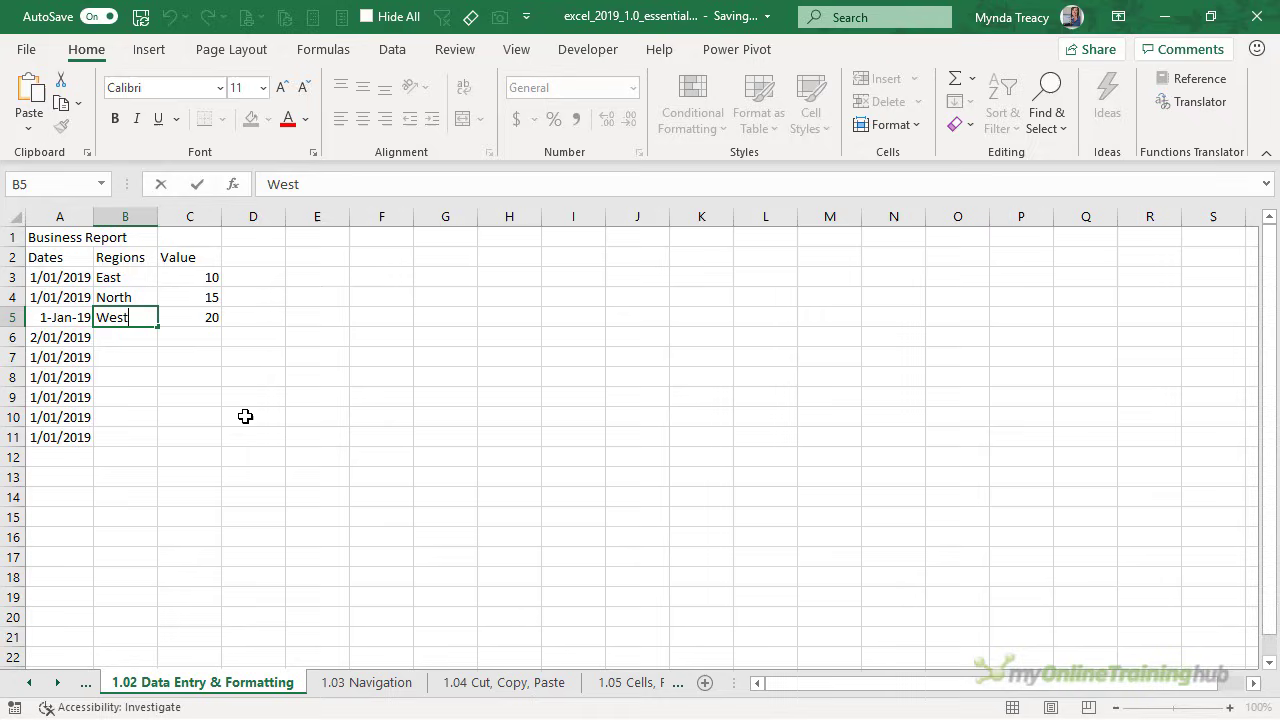
key(shift+Home)
text(South)
key(Return)
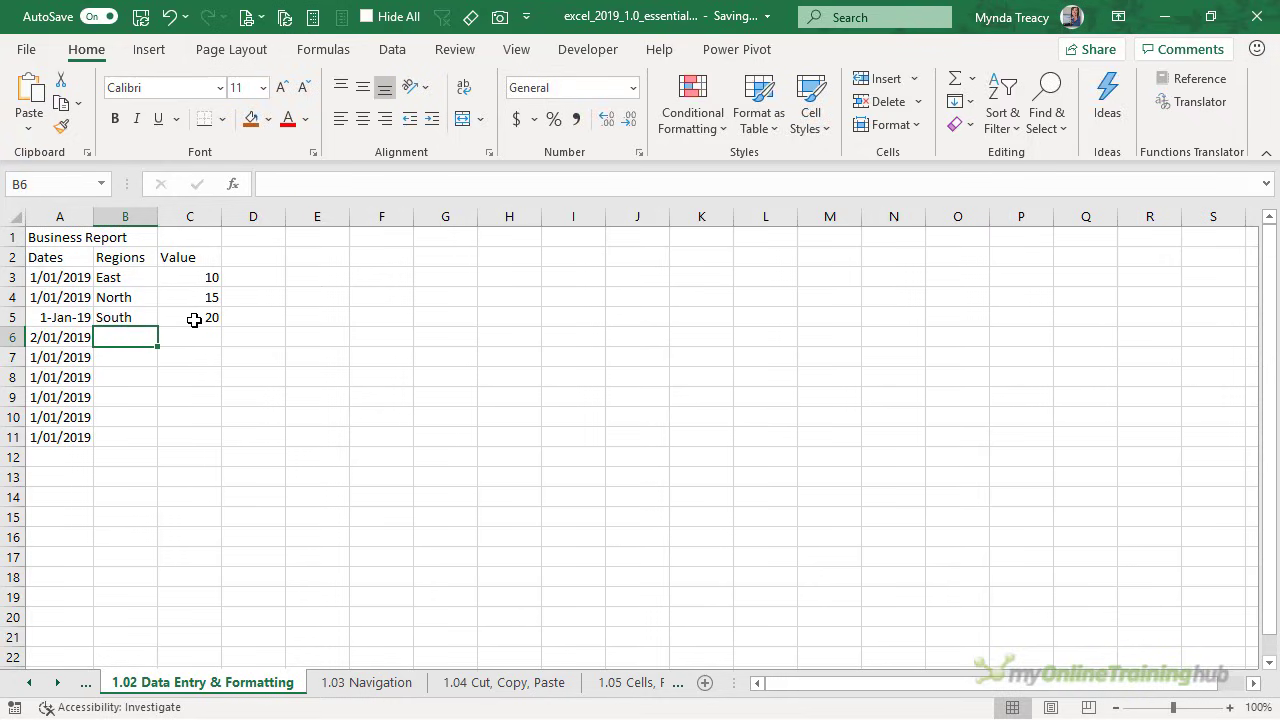
Change the value in C5 from 20 to 30
click(192, 317)
key(F2)
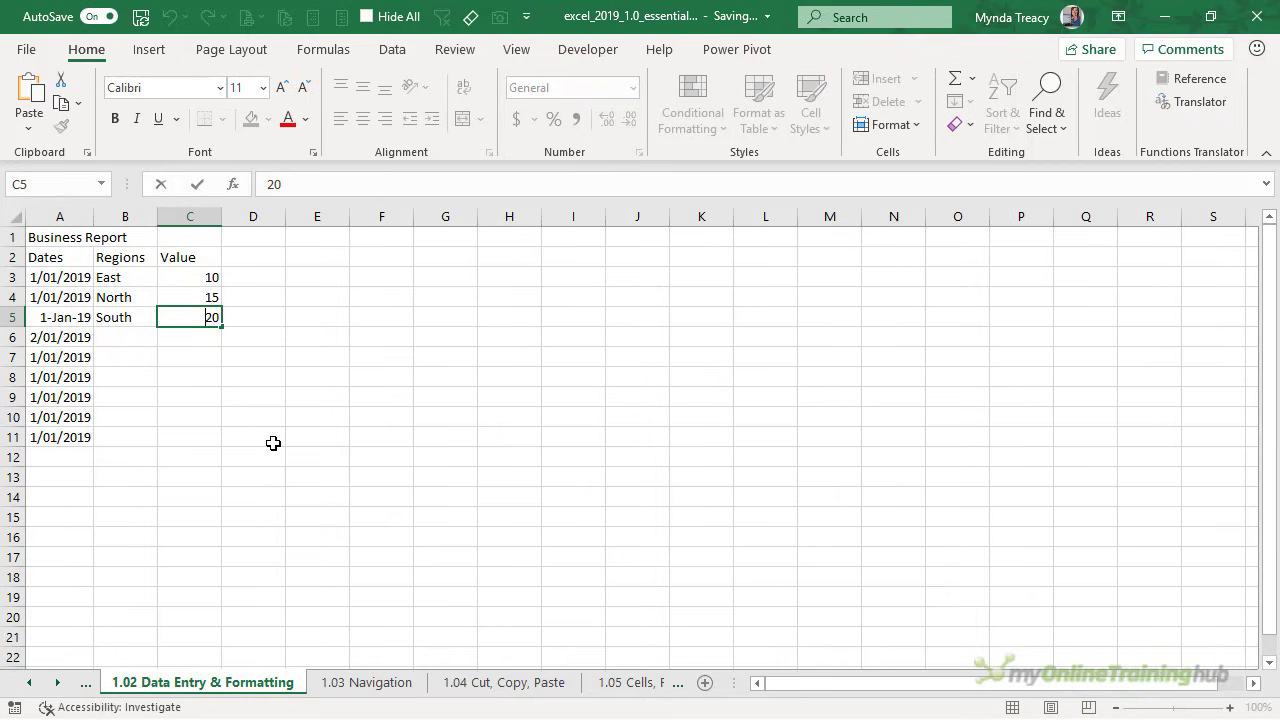
key(Delete)
text(30)
key(Return)
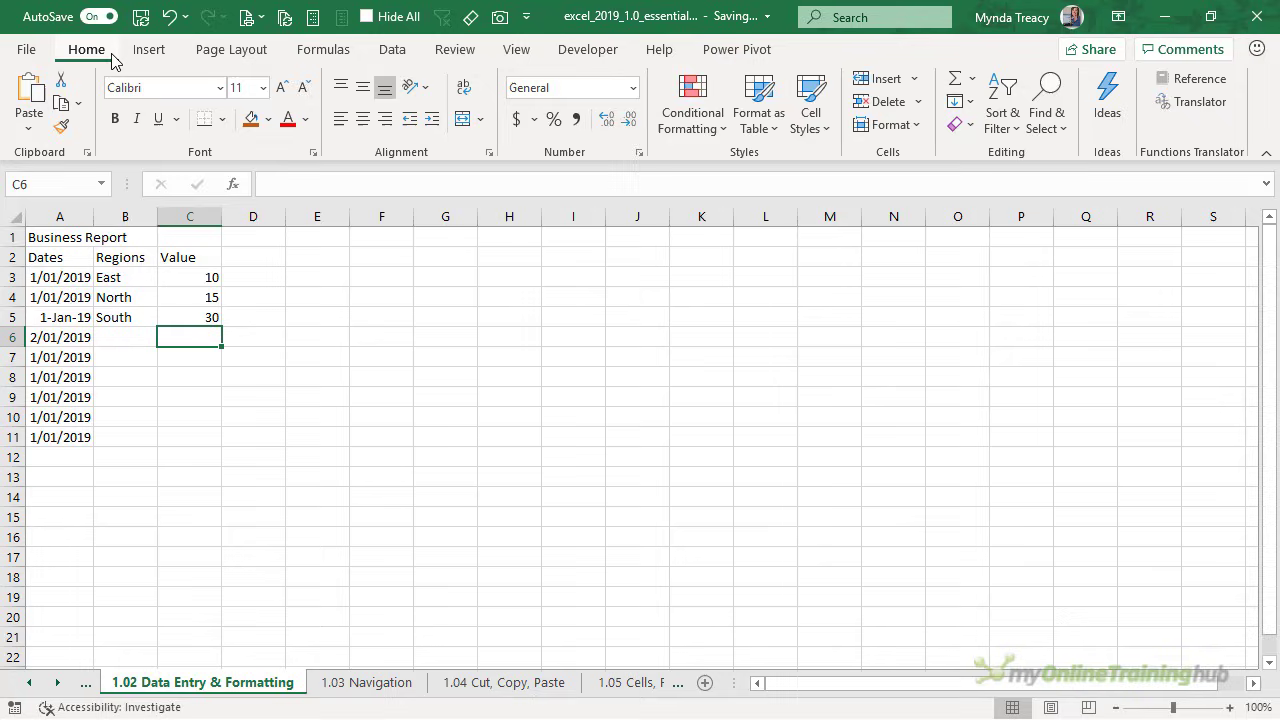
Make headers A2:C2 bold with a blue fill
click(73, 261)
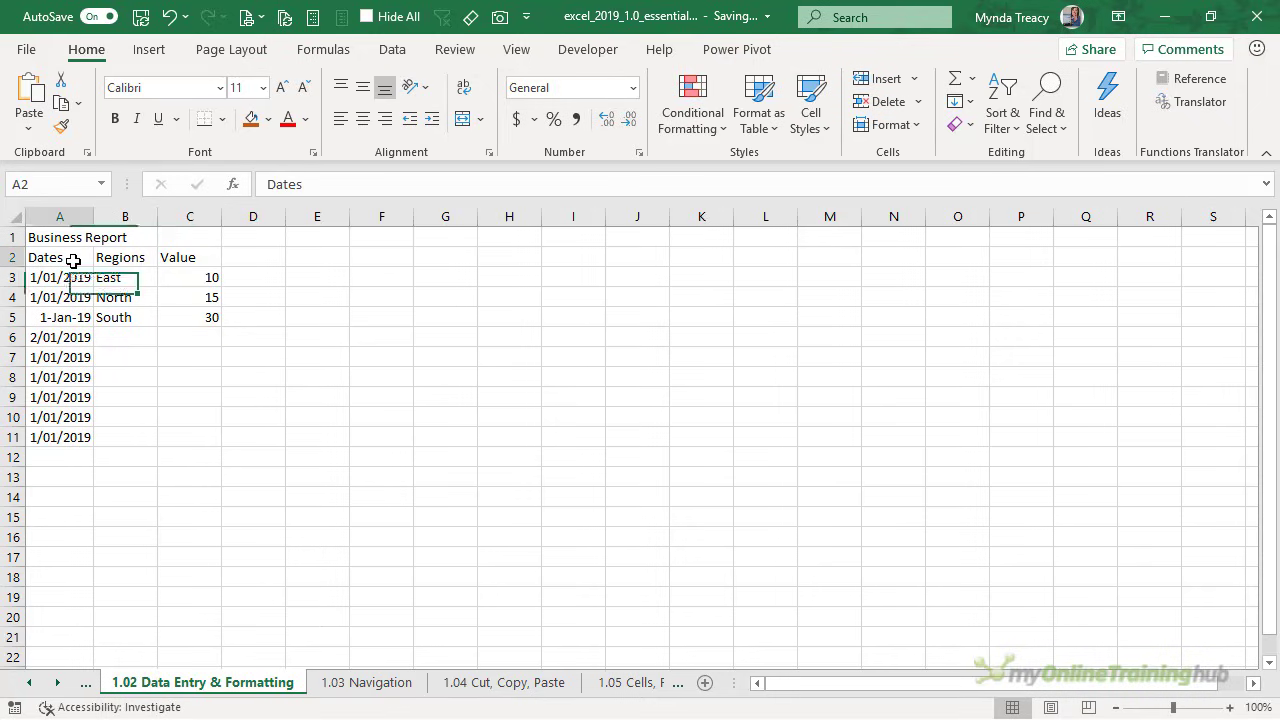
drag(73, 261, 177, 257)
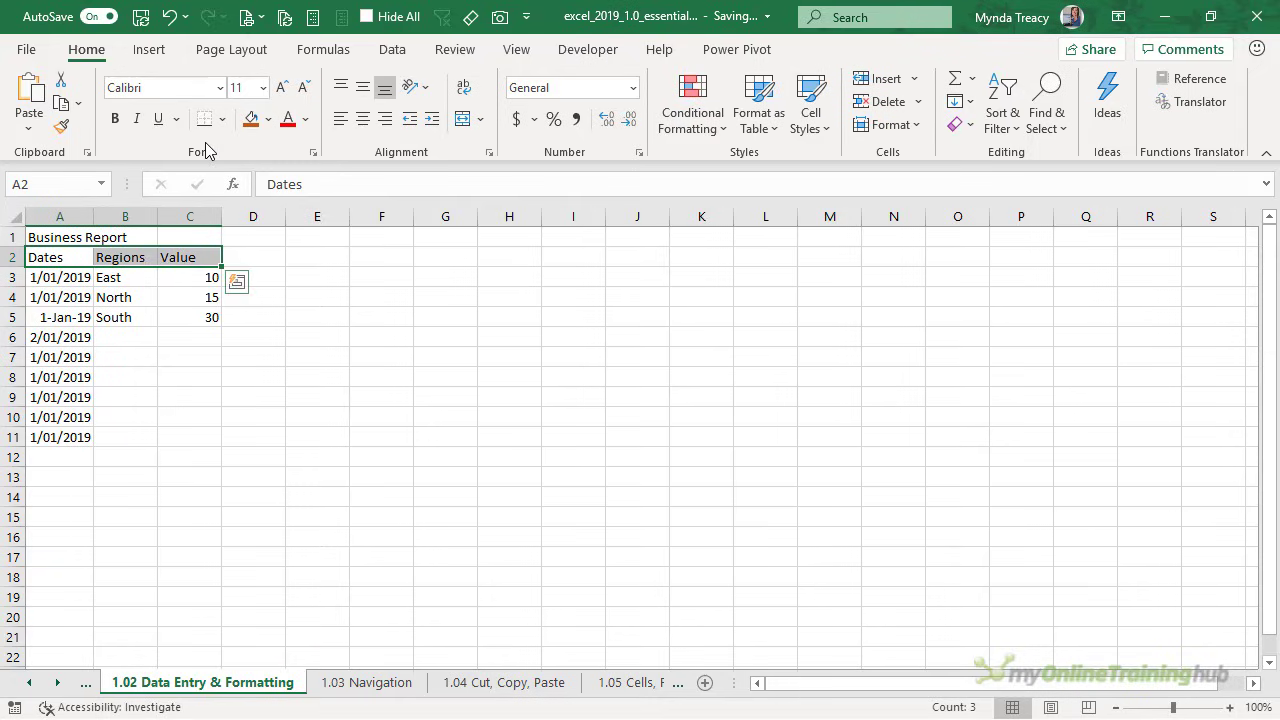
click(117, 119)
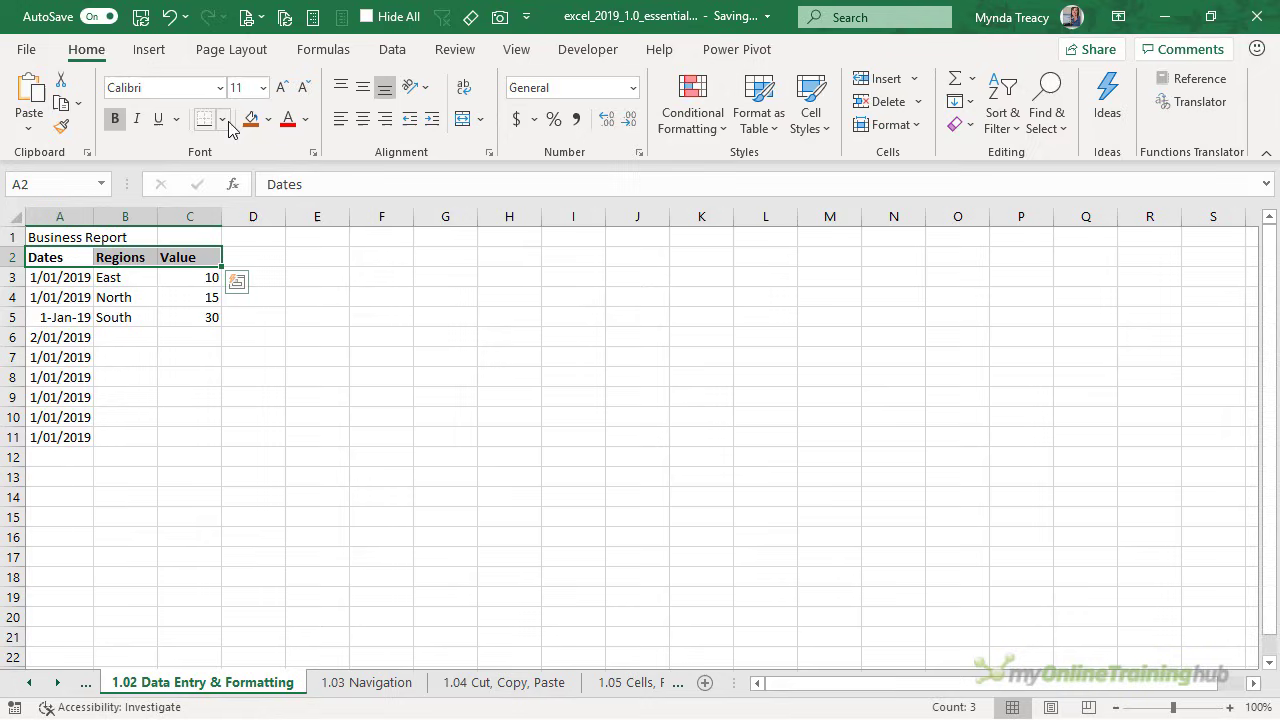
click(268, 119)
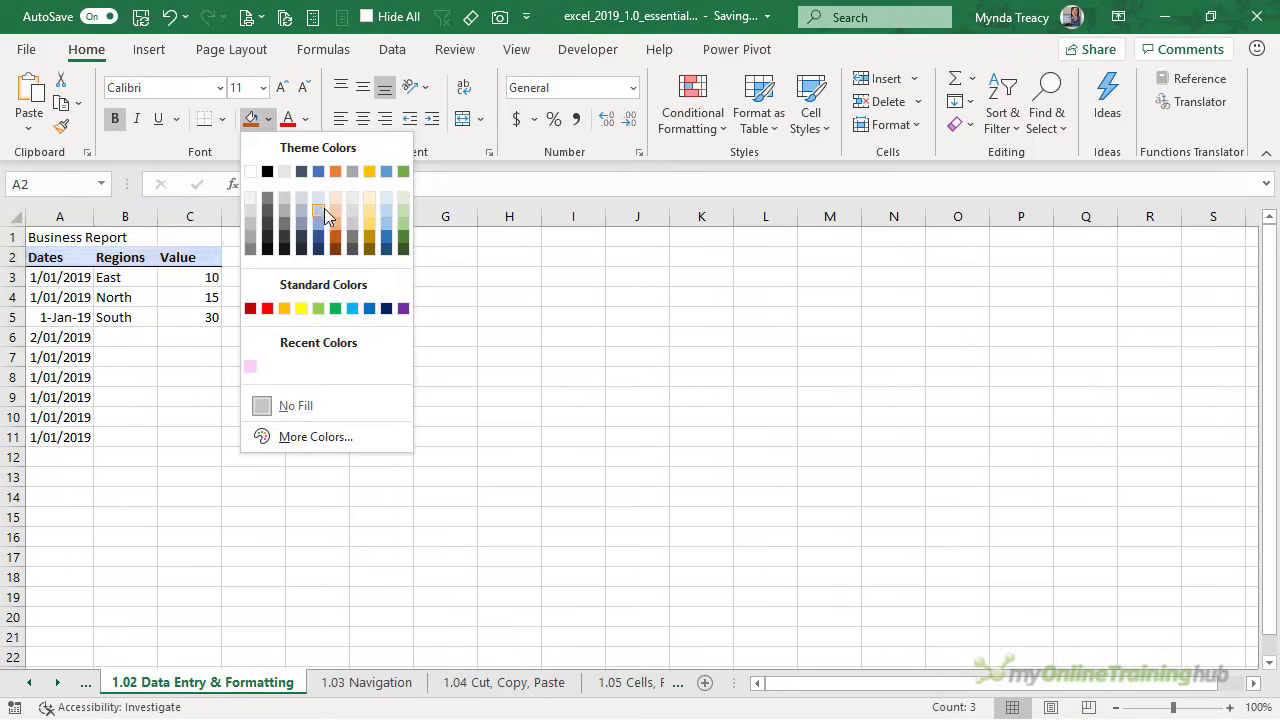
click(321, 222)
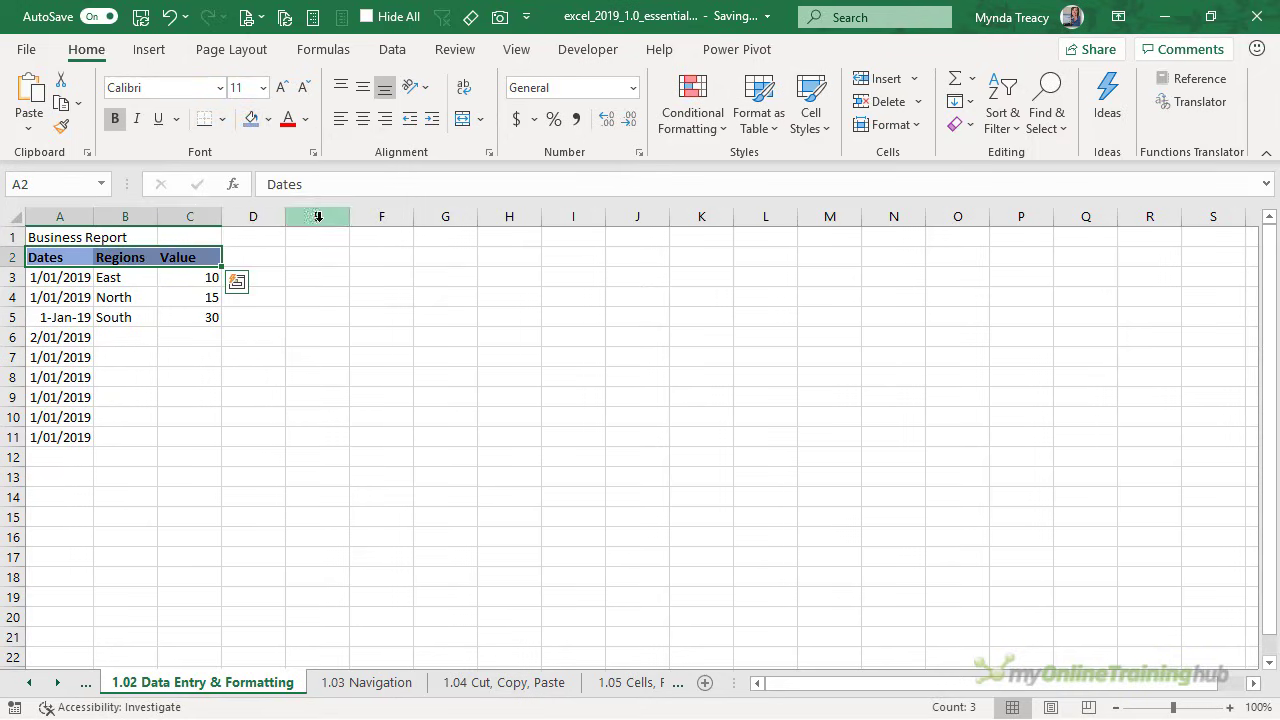
Give the header text a white font colour and the Segoe UI Light font
click(305, 119)
click(291, 209)
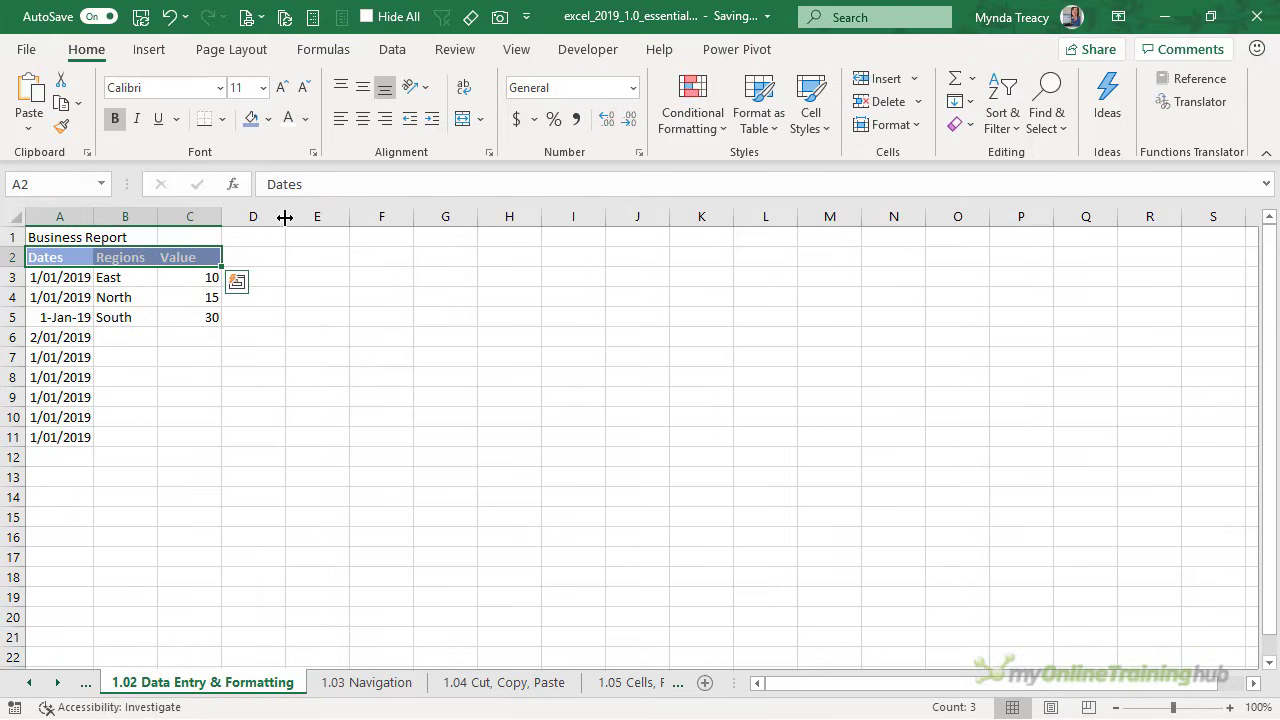
click(220, 88)
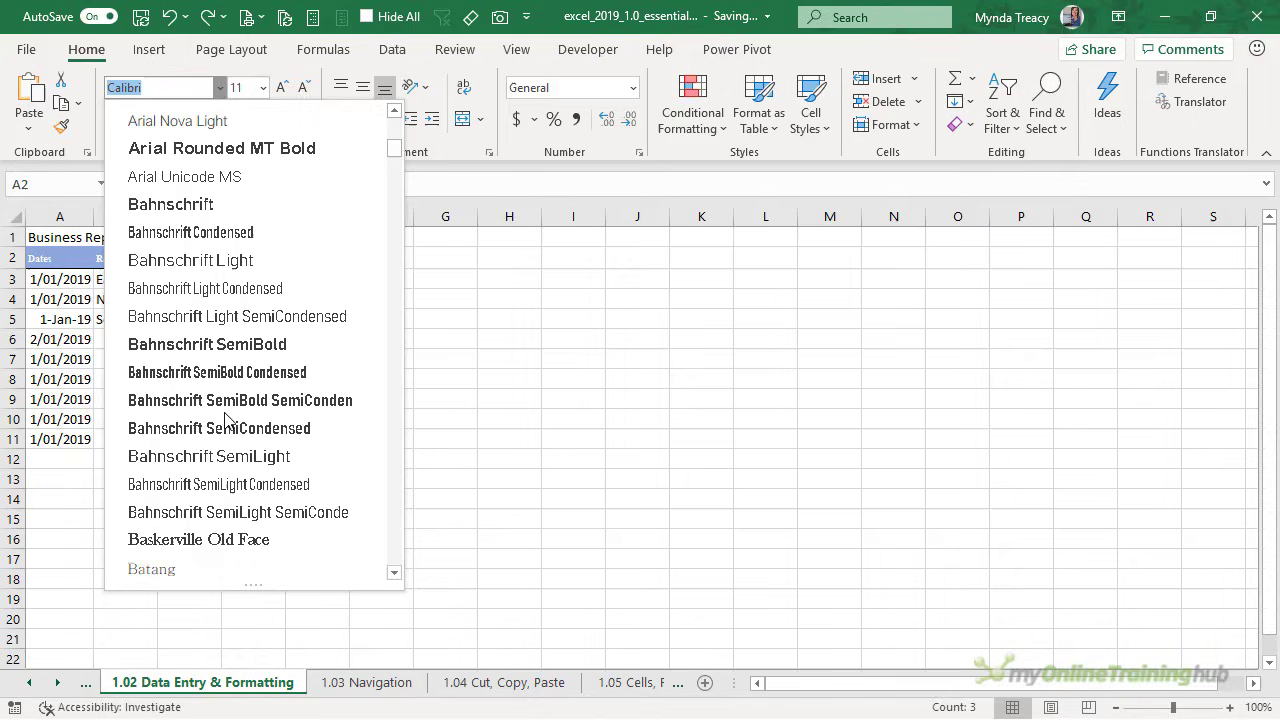
scroll(225, 420, down, 4)
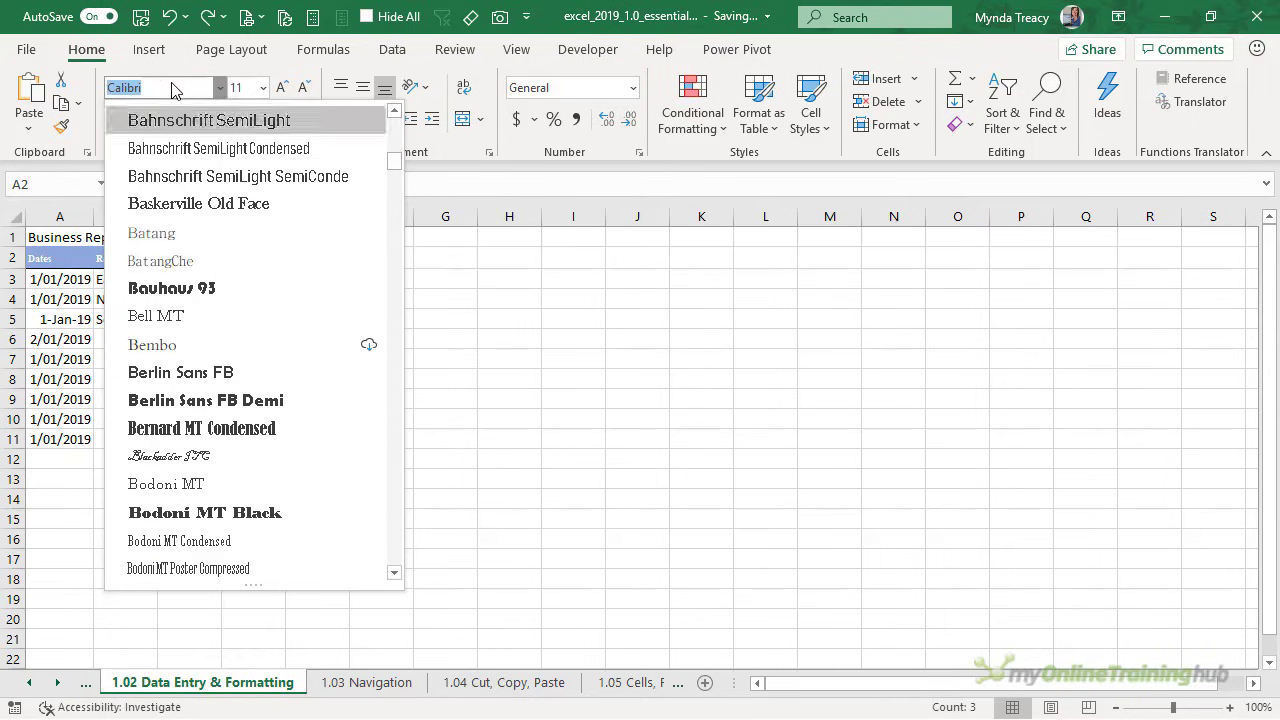
text(Segoe)
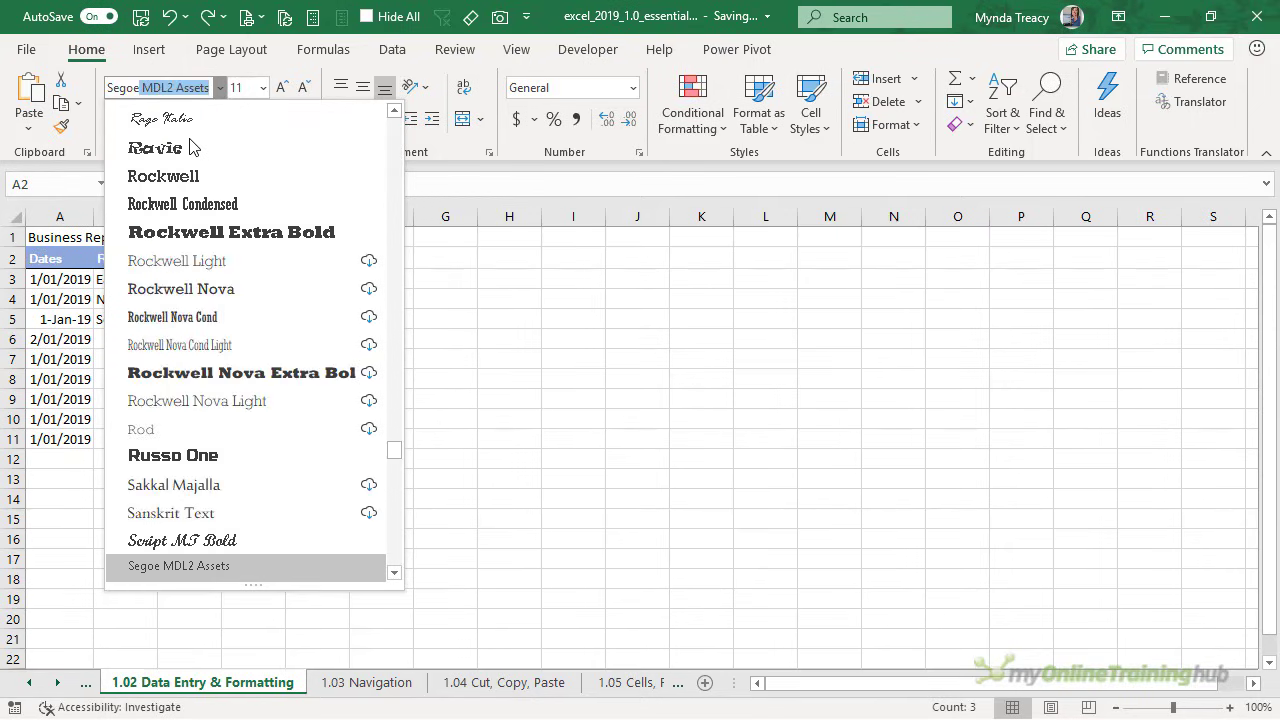
text( UI Light)
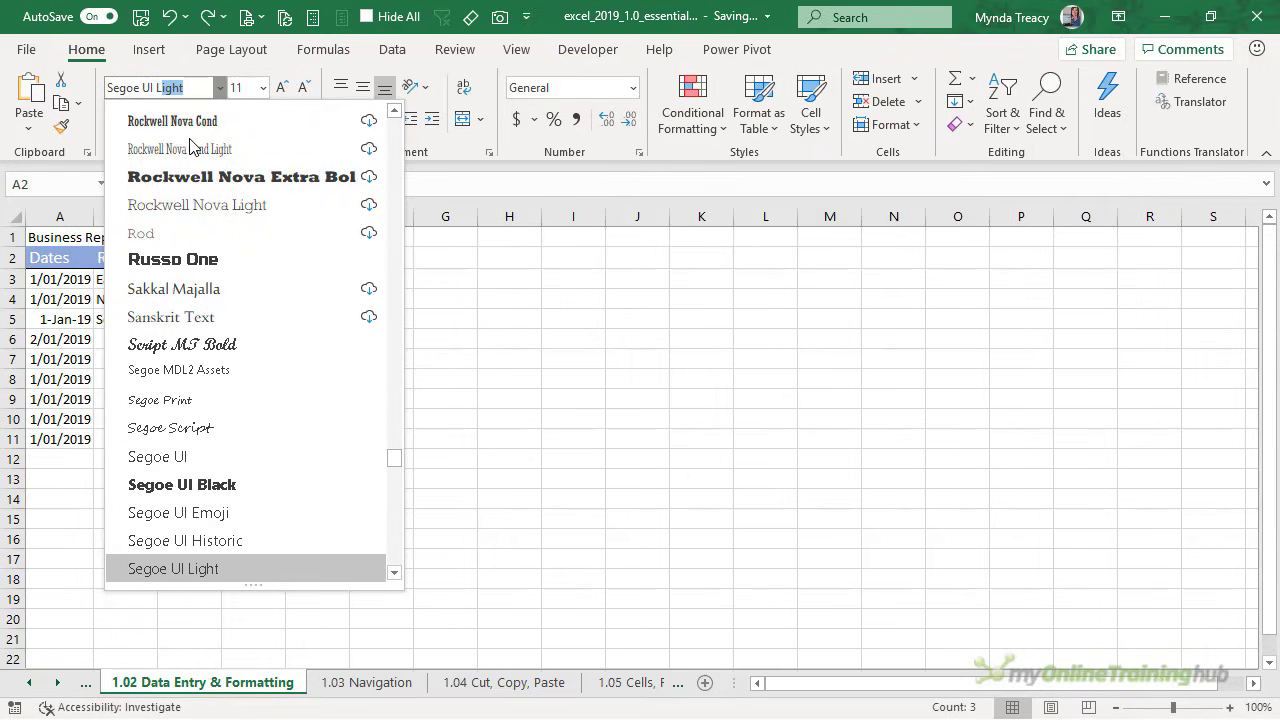
key(Return)
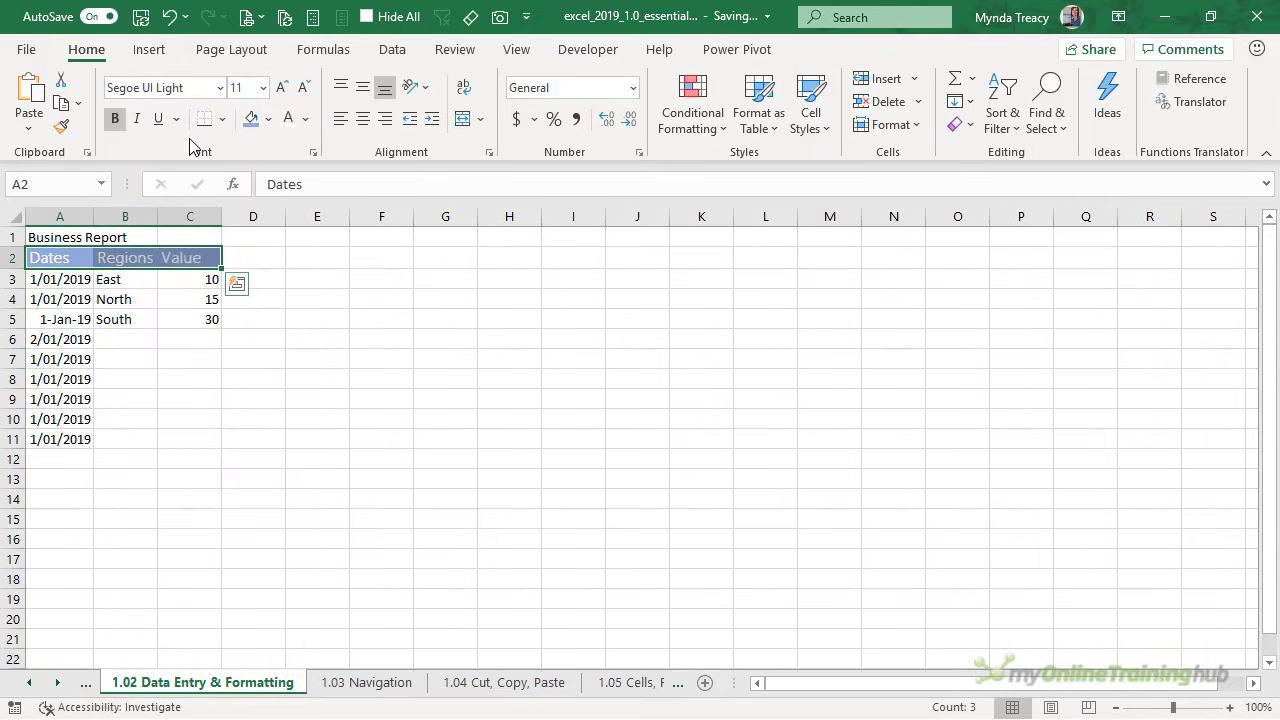
Try header font size 13, then step the size back to 11
click(262, 88)
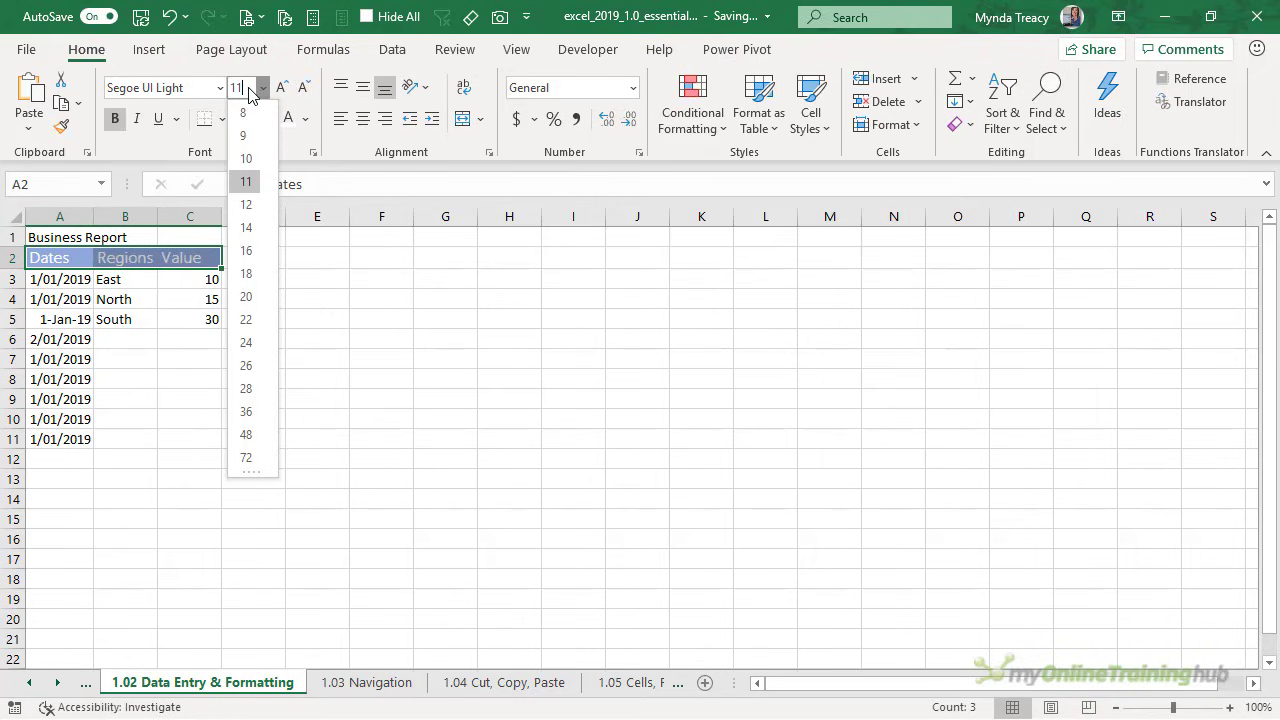
text(13)
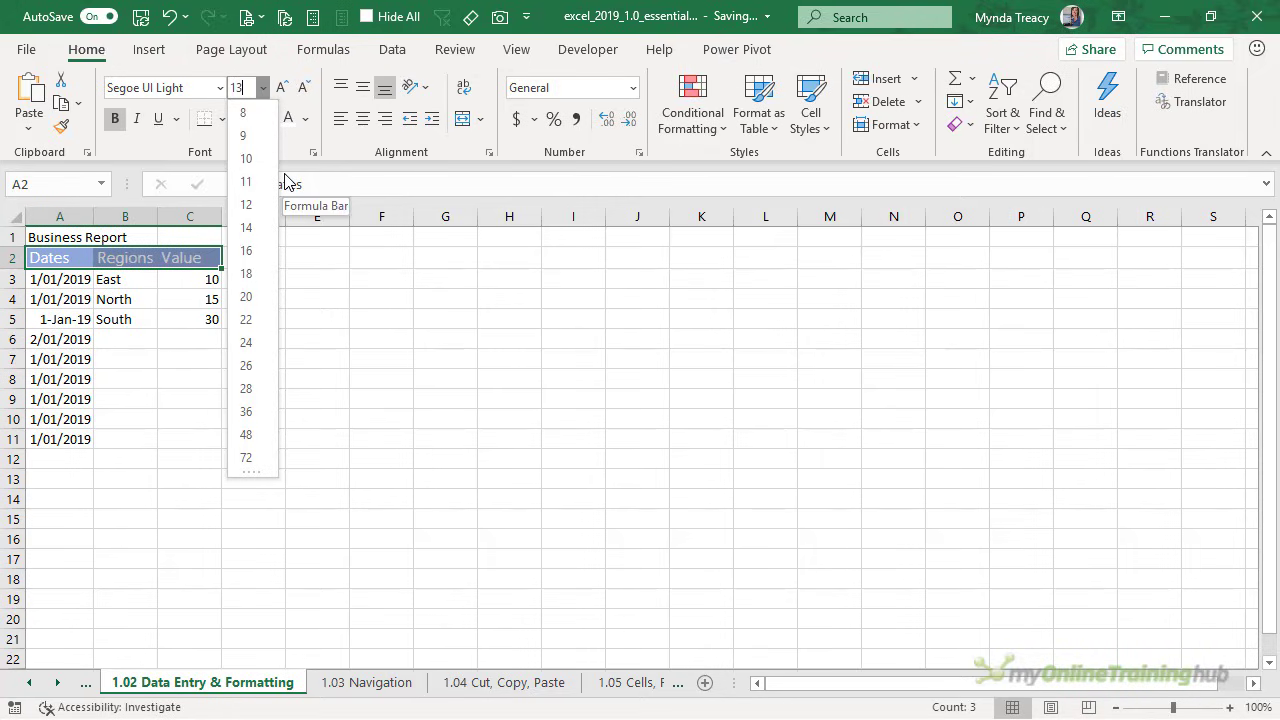
key(Return)
click(304, 89)
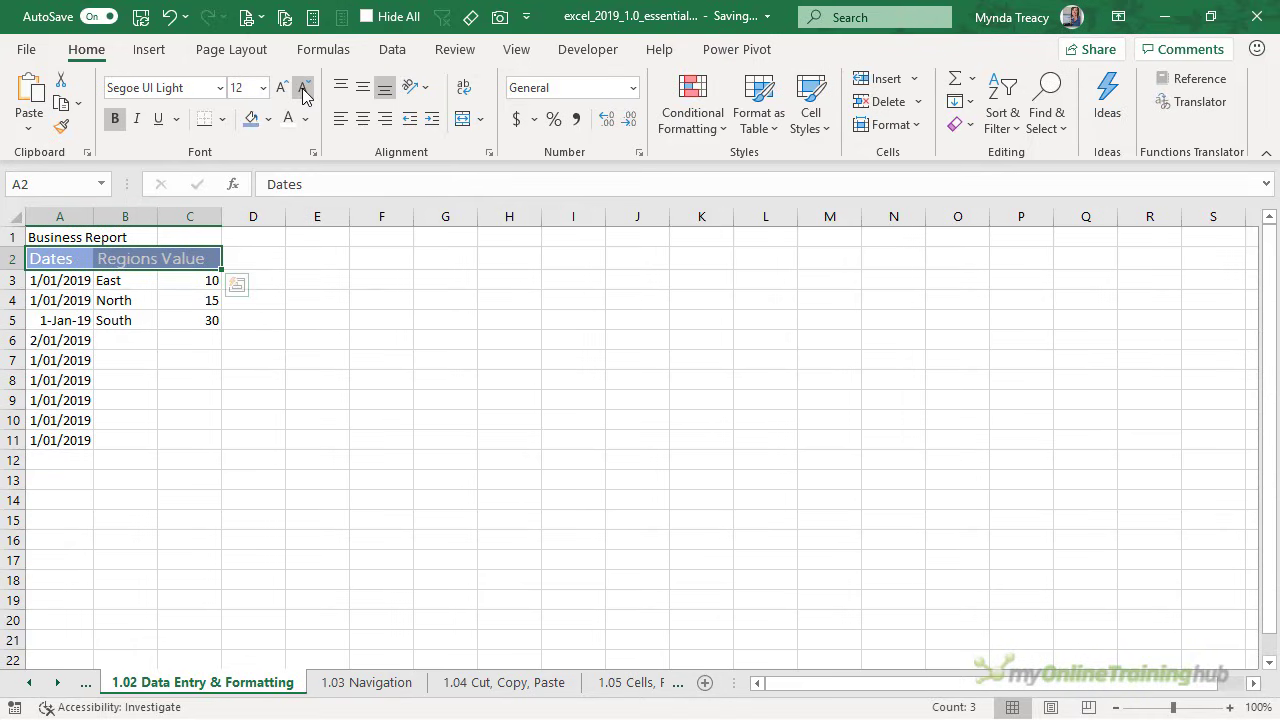
click(282, 88)
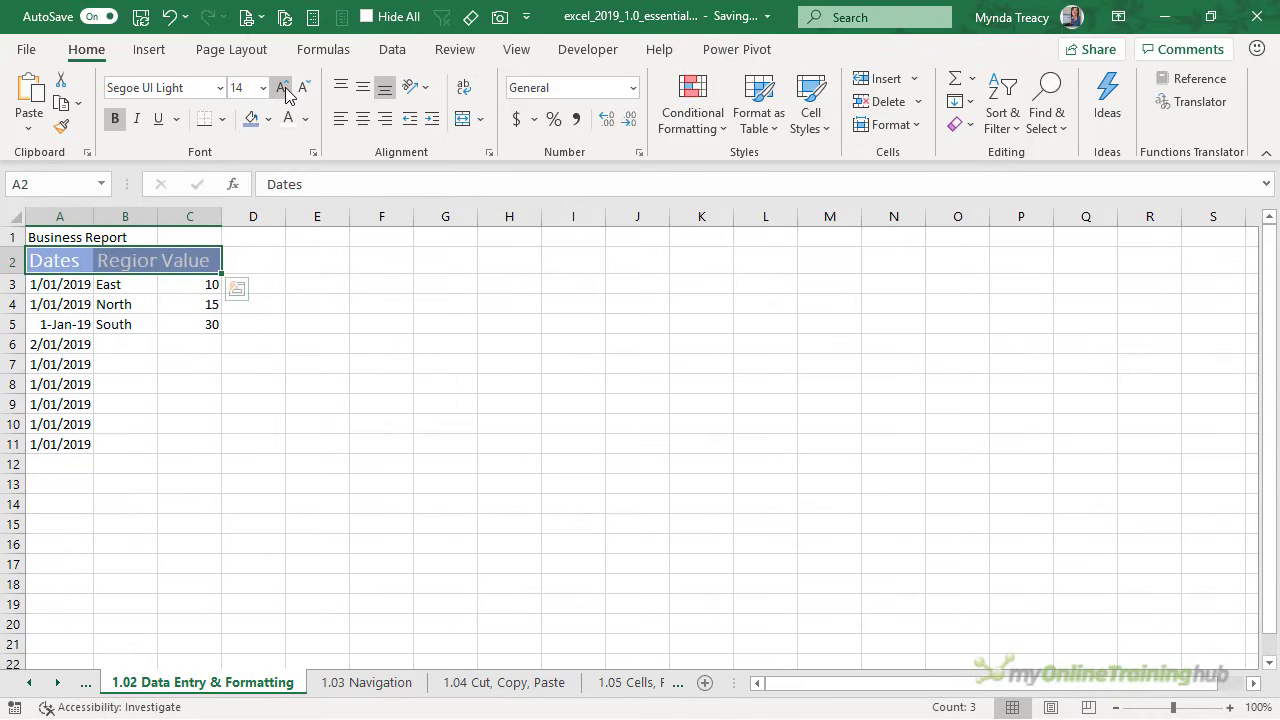
click(304, 89)
click(304, 89)
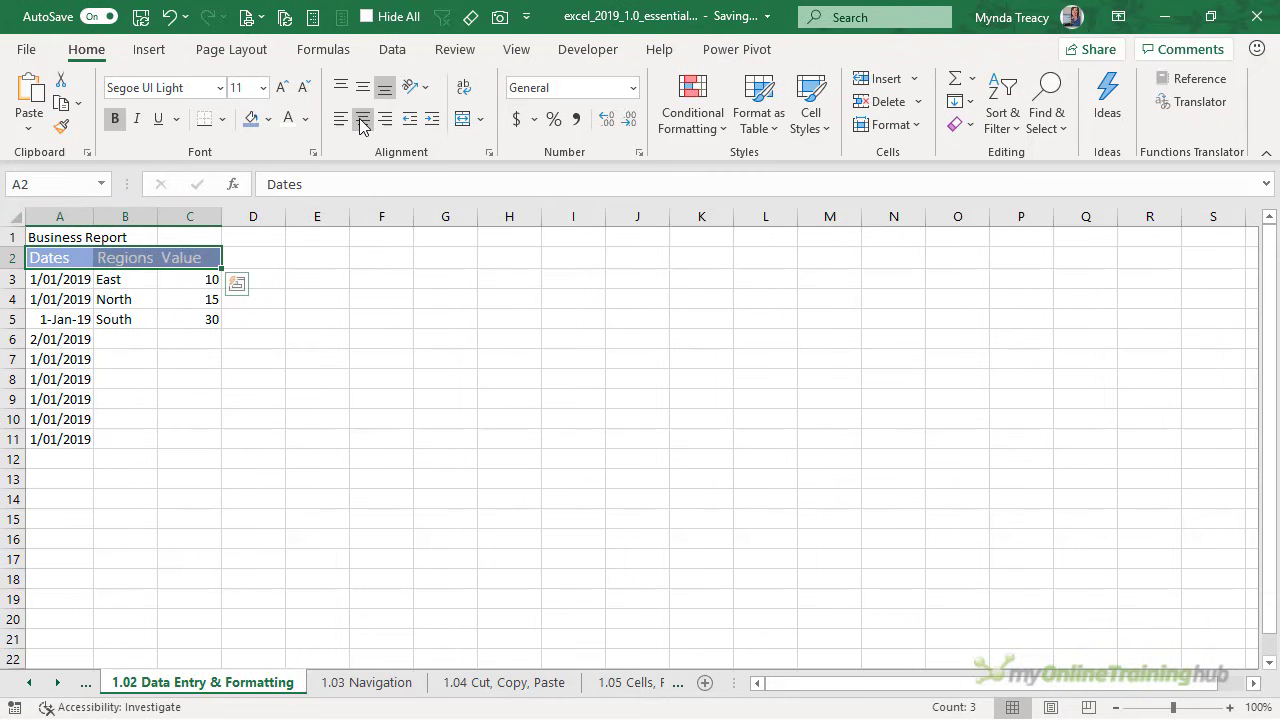
Try centre, indent and left alignment on the header labels
click(361, 120)
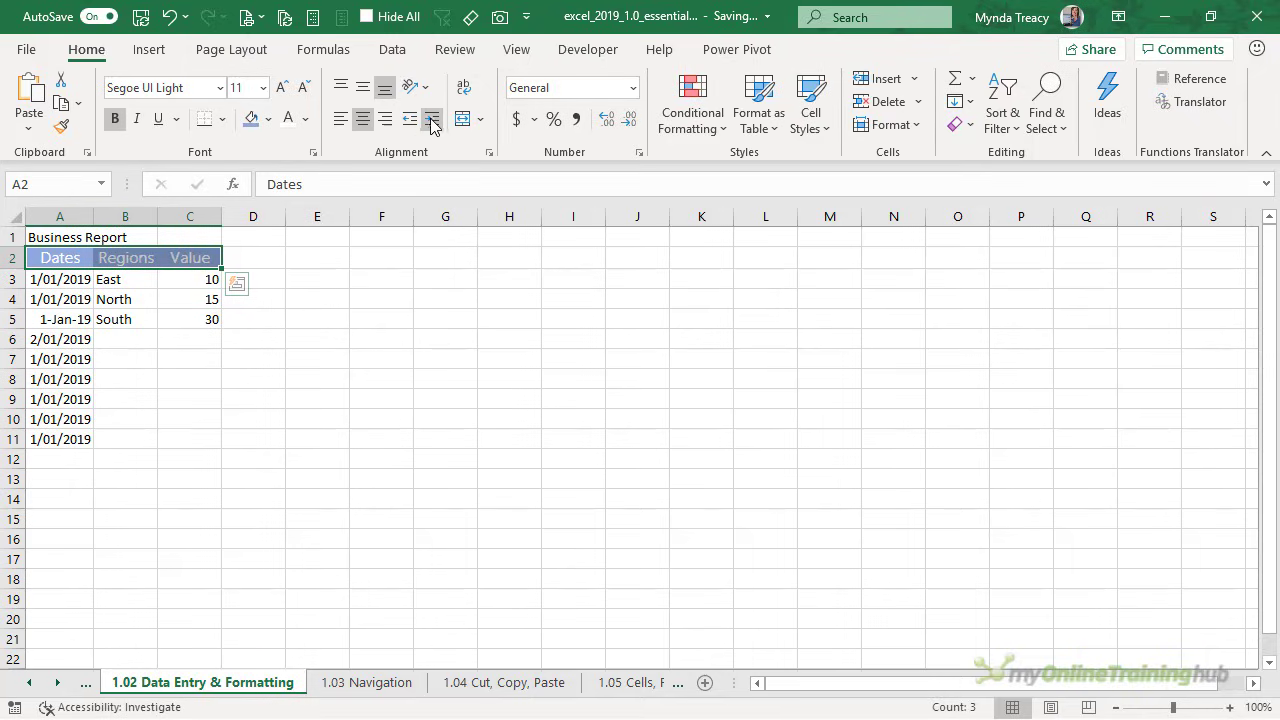
click(432, 120)
click(409, 120)
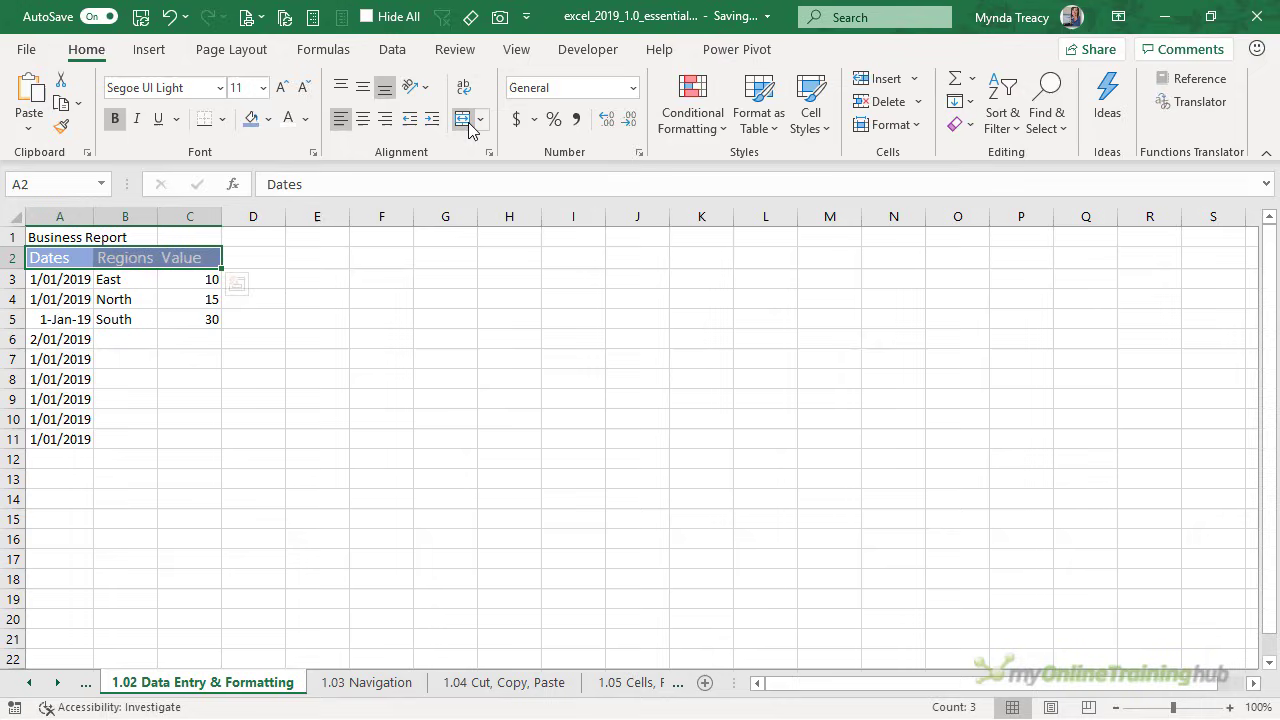
Rename the B2 header from Regions to Business Regions
click(140, 258)
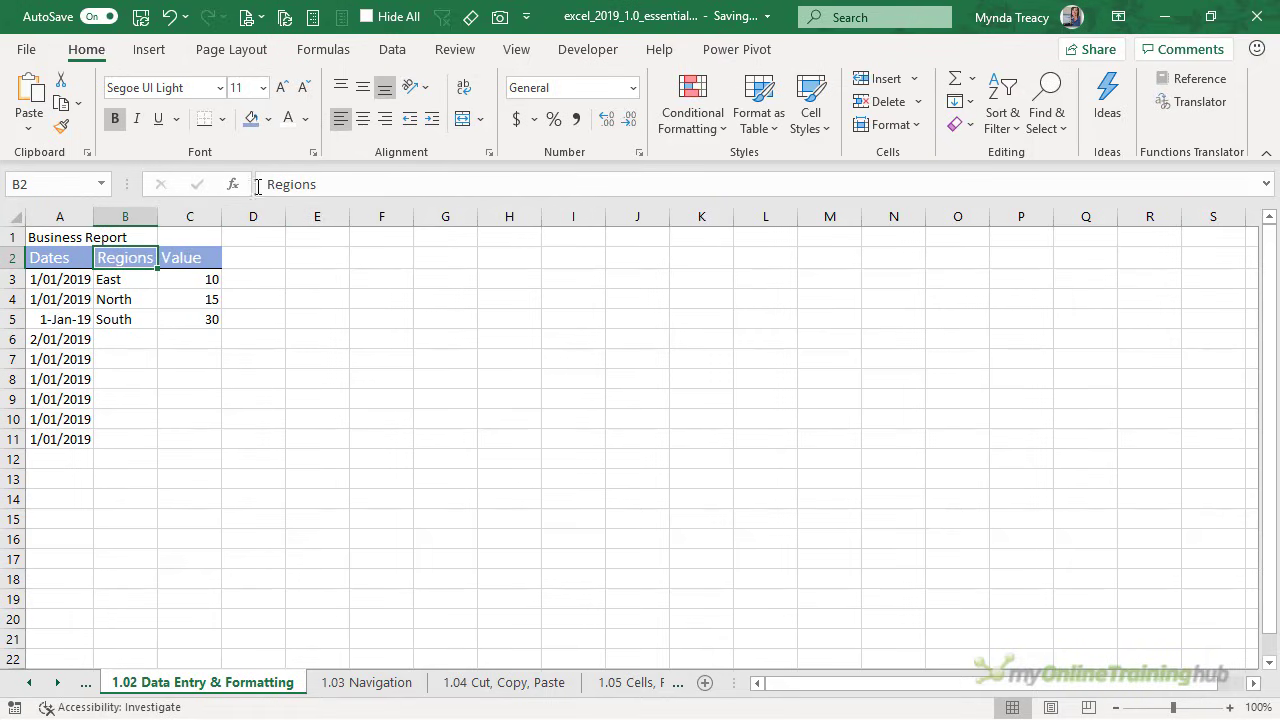
click(258, 186)
text(B)
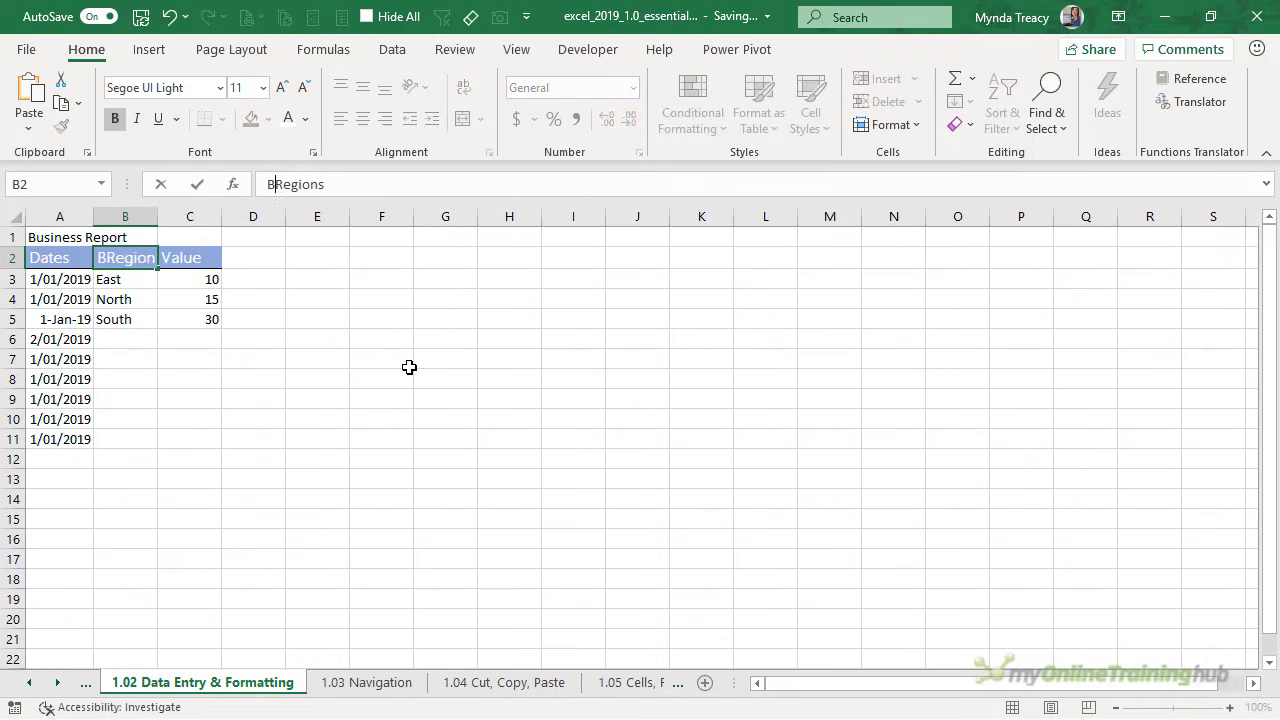
text(usiness)
key(Return)
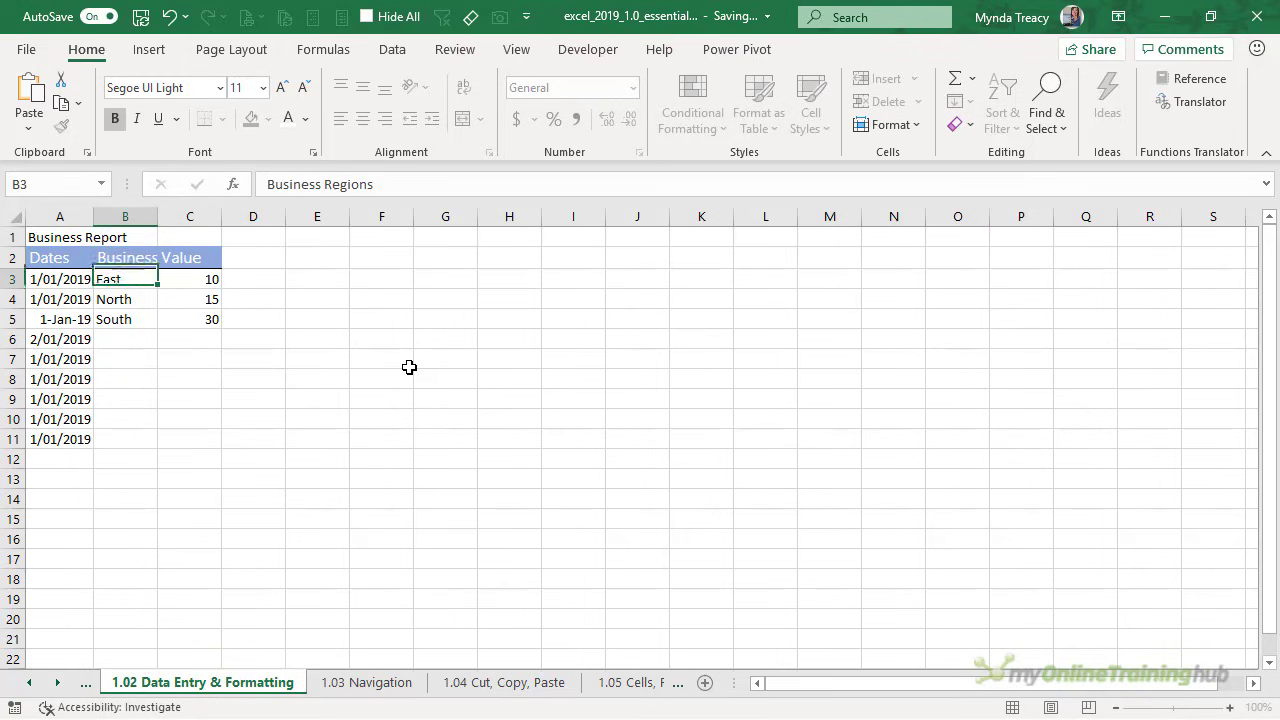
key(Up)
Wrap the Business Regions header, widen column B slightly, and select A1:C1
click(463, 86)
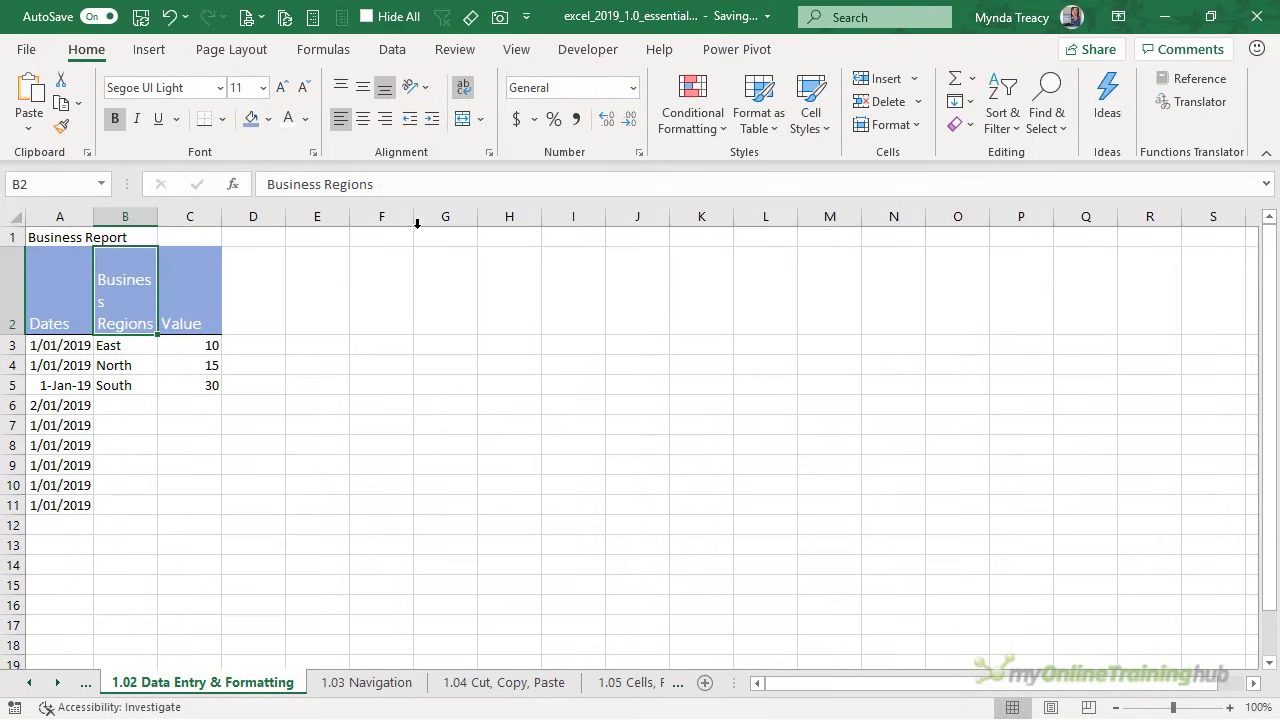
drag(157, 218, 168, 220)
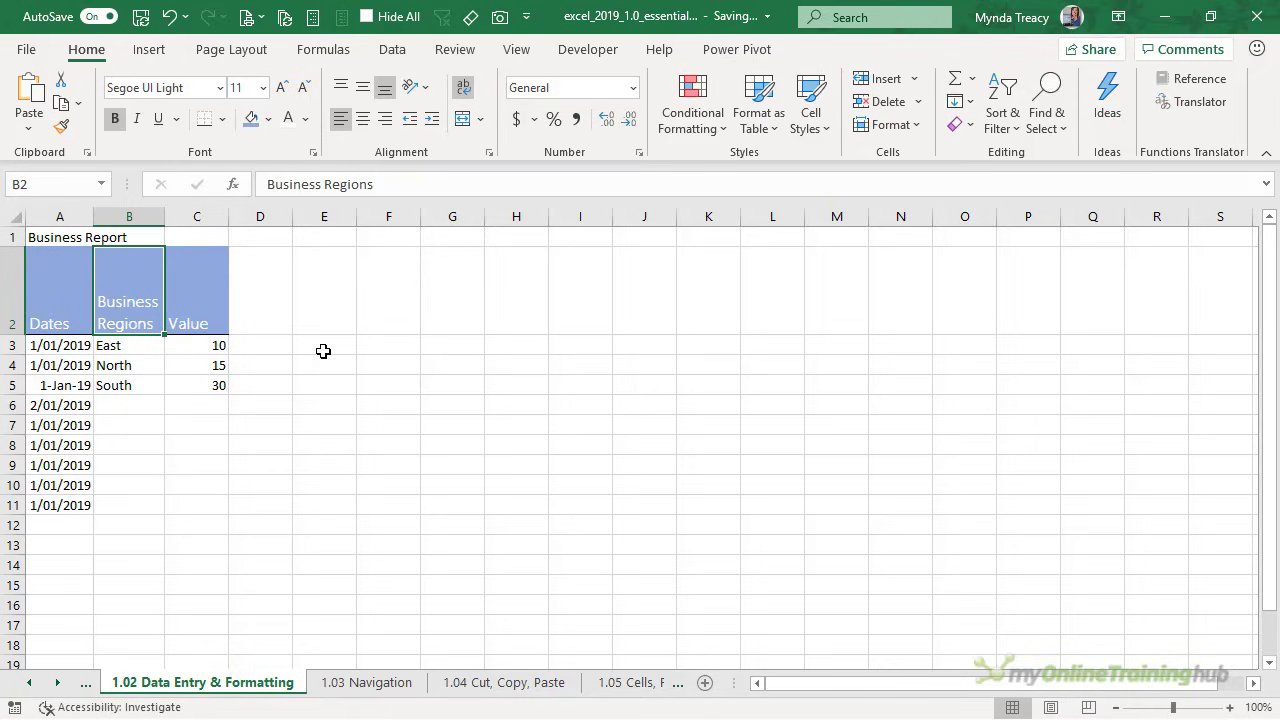
drag(100, 237, 180, 239)
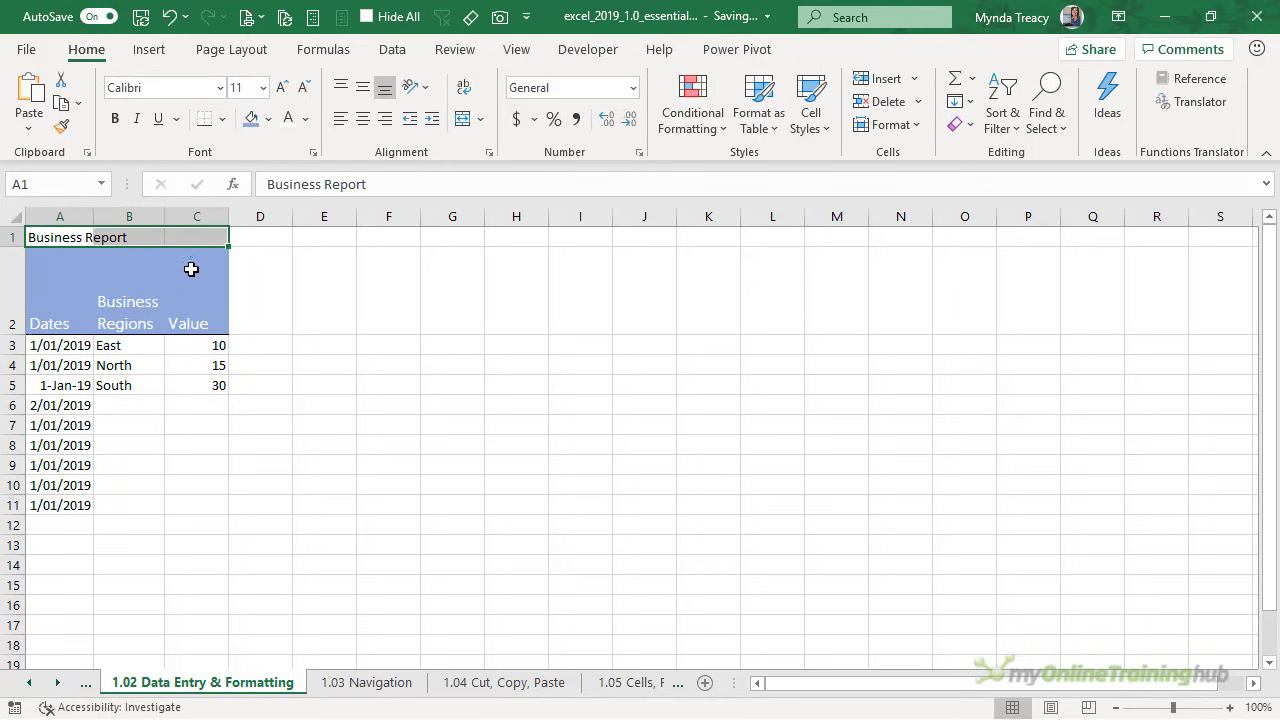
Merge and centre the title across A1:C1, then undo the merge
click(469, 120)
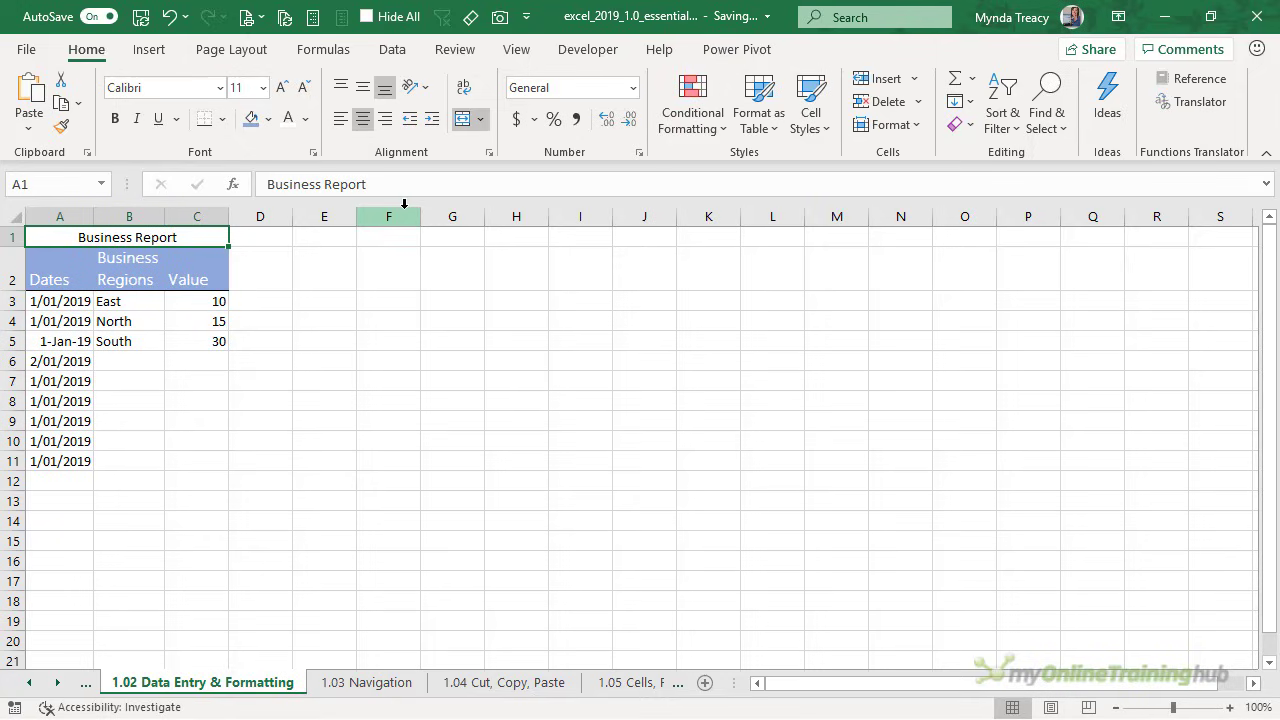
key(ctrl+z)
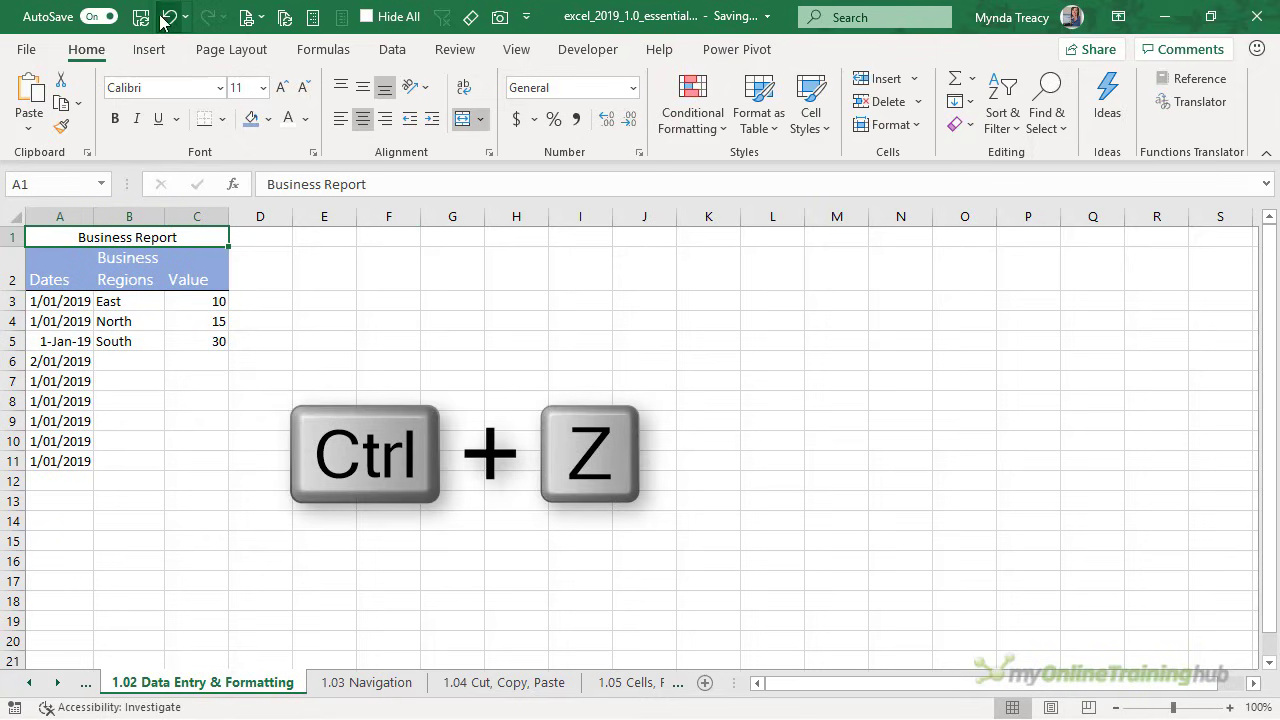
click(168, 18)
click(168, 18)
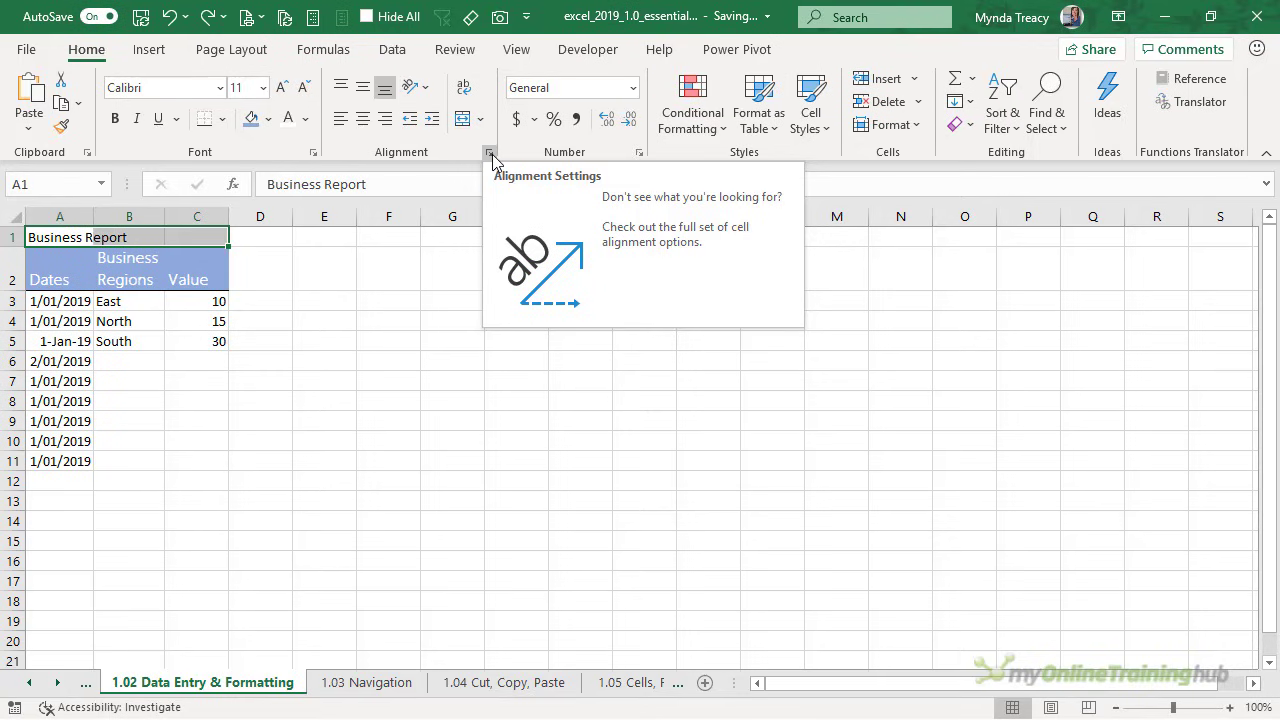
Set A1:C1 horizontal alignment to Center Across Selection in Format Cells
key(ctrl+1)
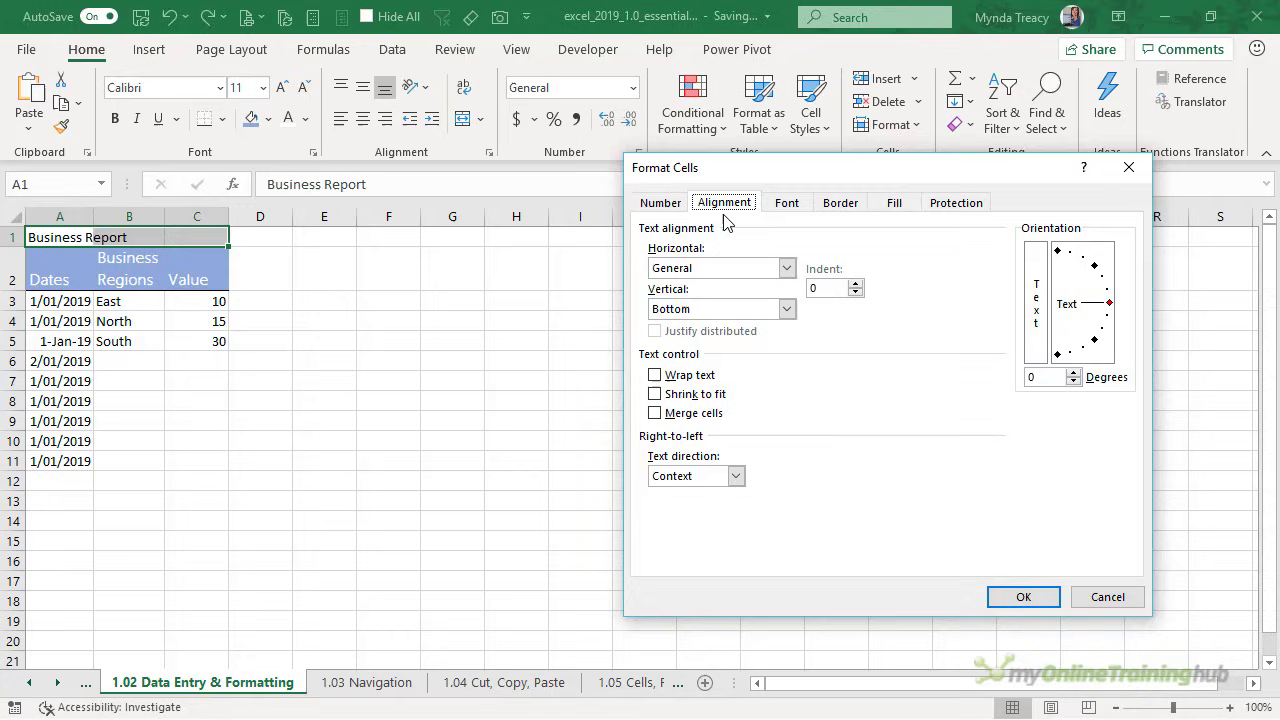
click(786, 268)
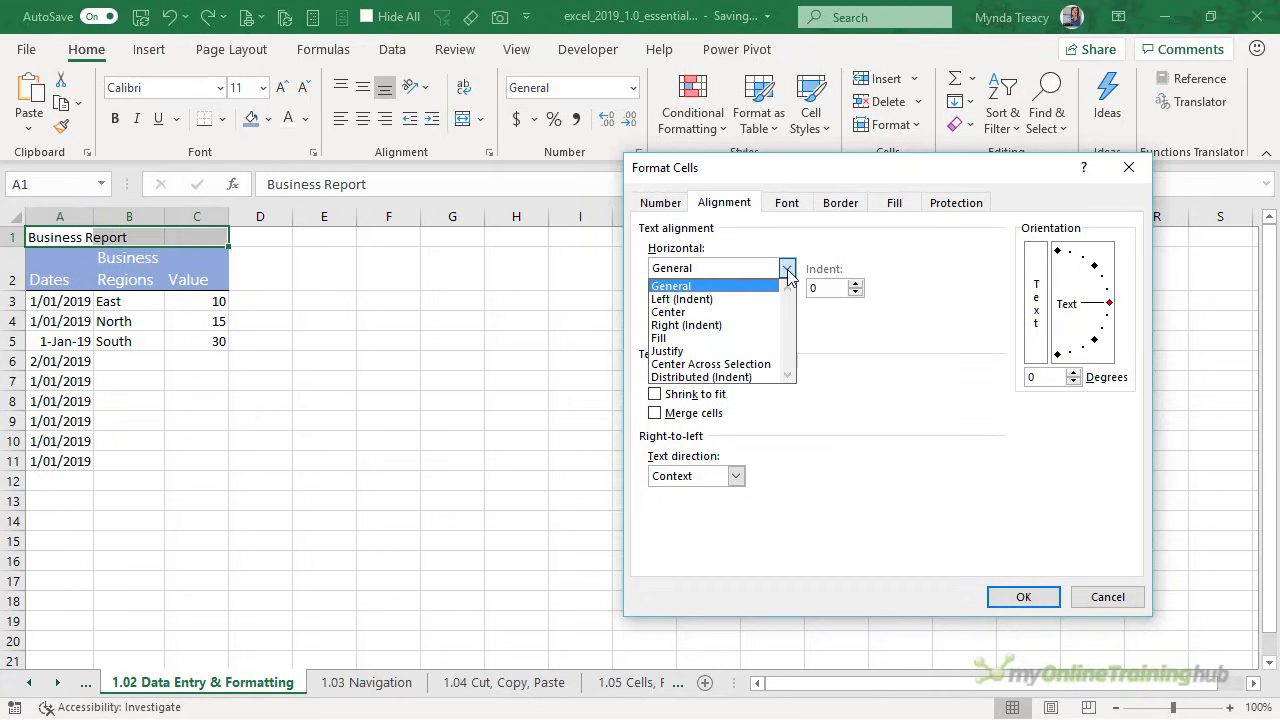
click(729, 366)
click(1013, 590)
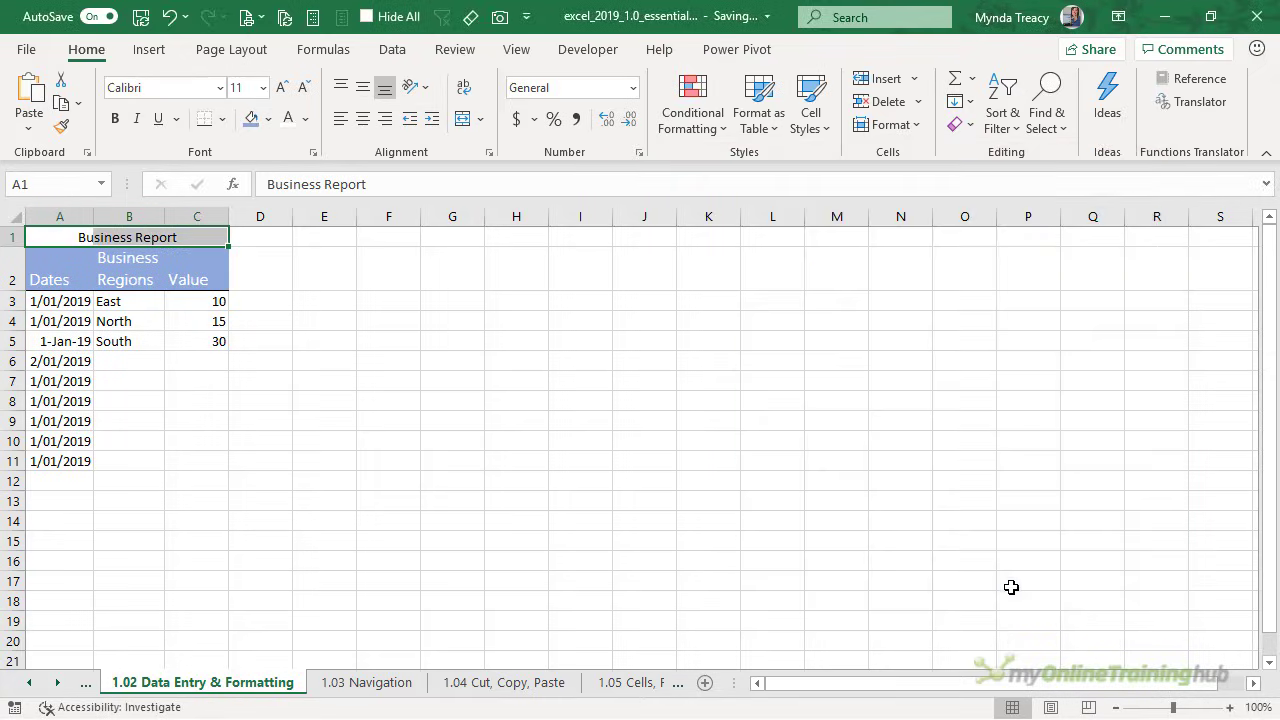
Select the title cells individually to confirm A1:C1 remain unmerged
drag(143, 240, 138, 450)
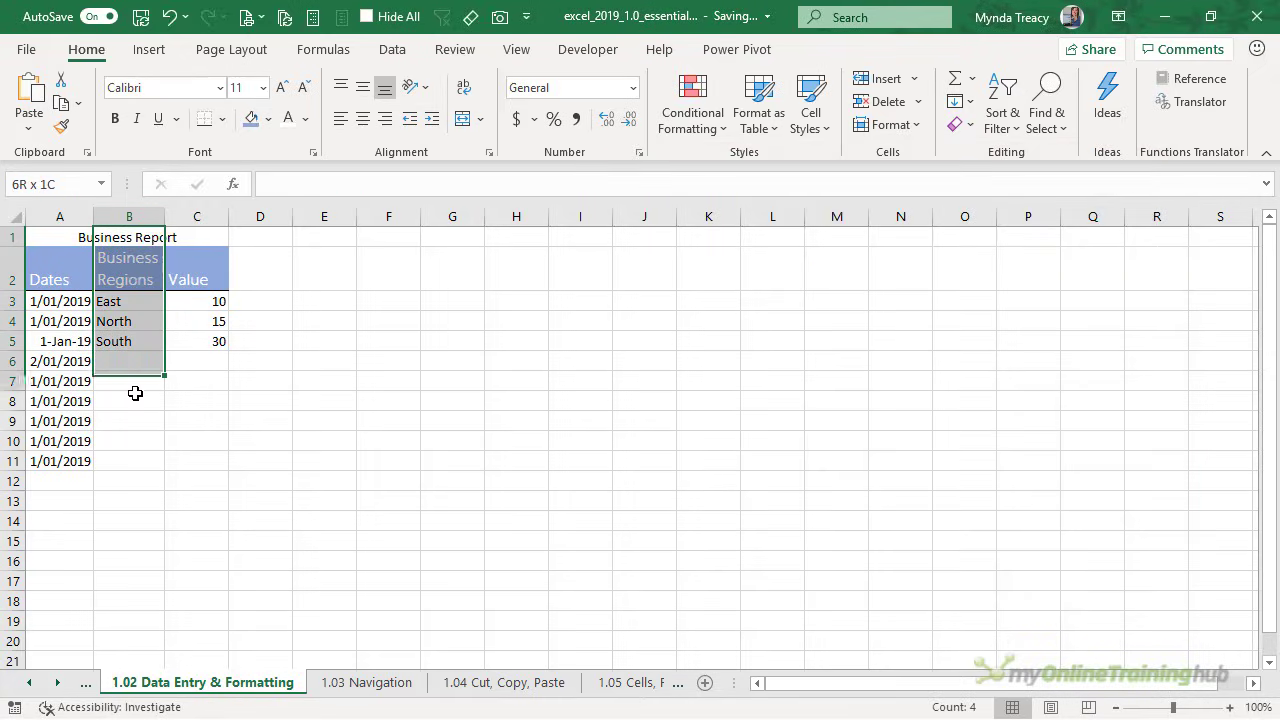
click(132, 240)
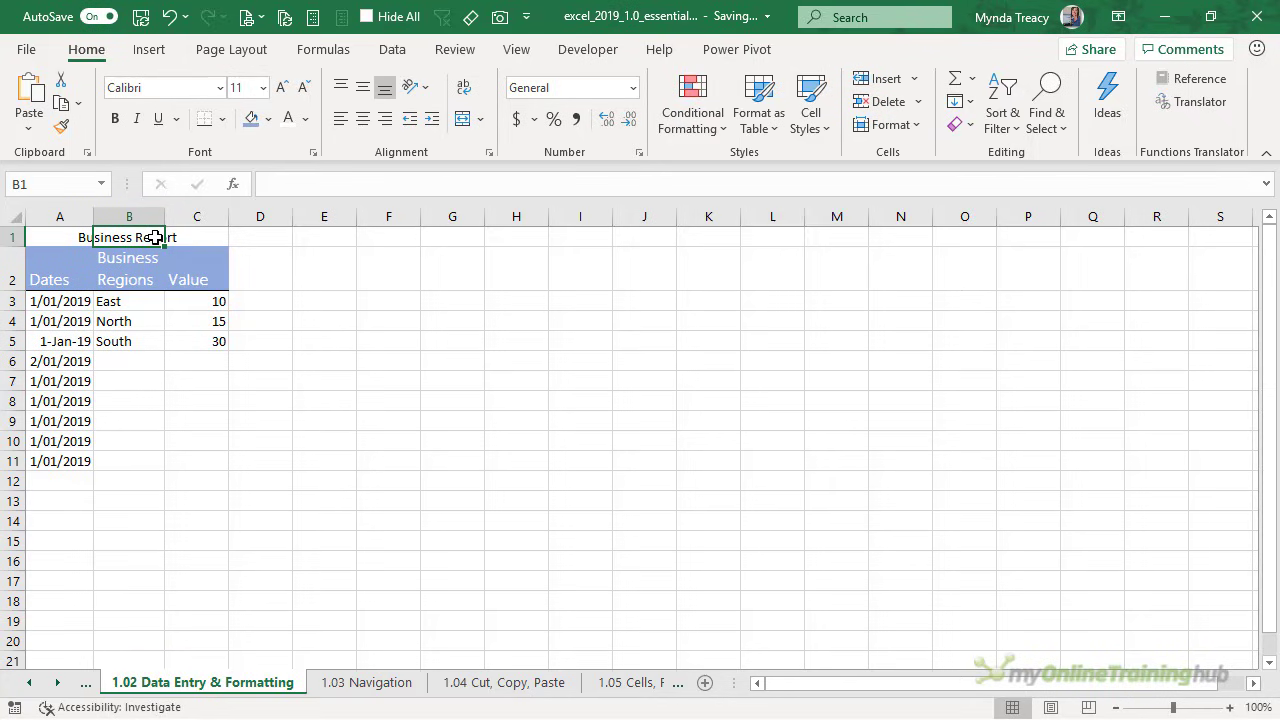
drag(151, 238, 184, 238)
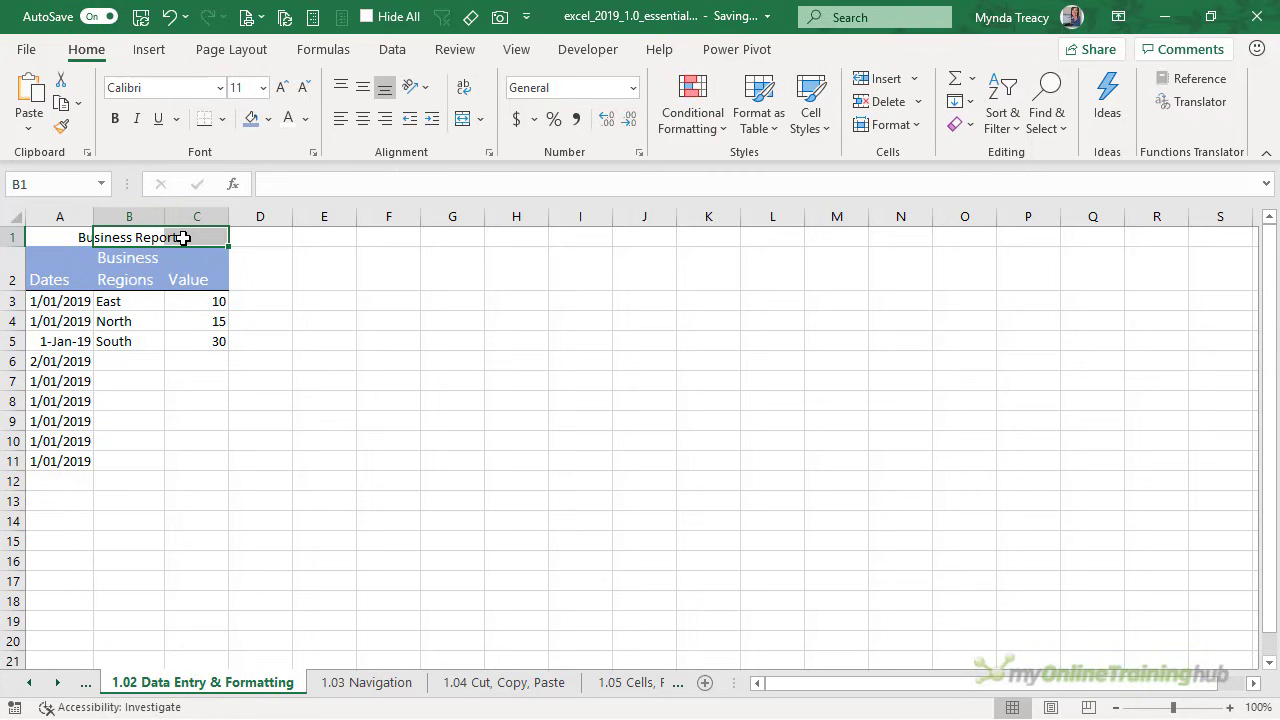
drag(80, 237, 195, 238)
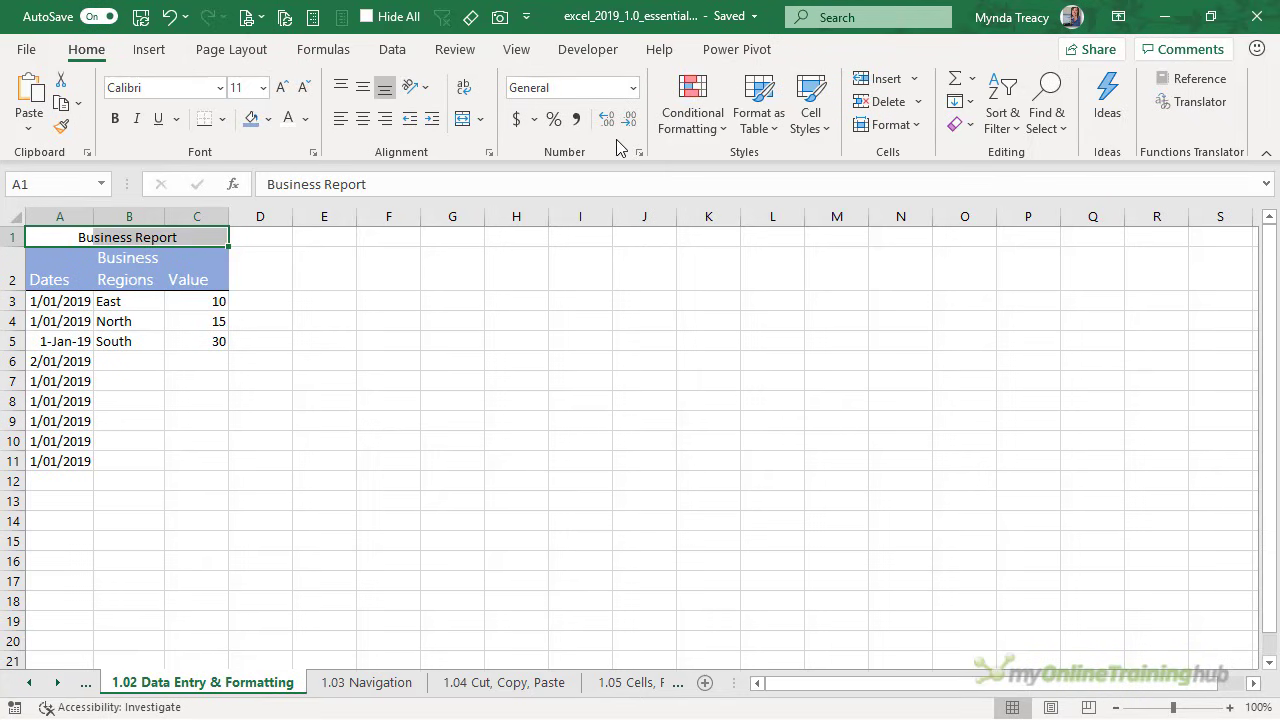
Apply the Long Date number format to the first date in A3
click(69, 304)
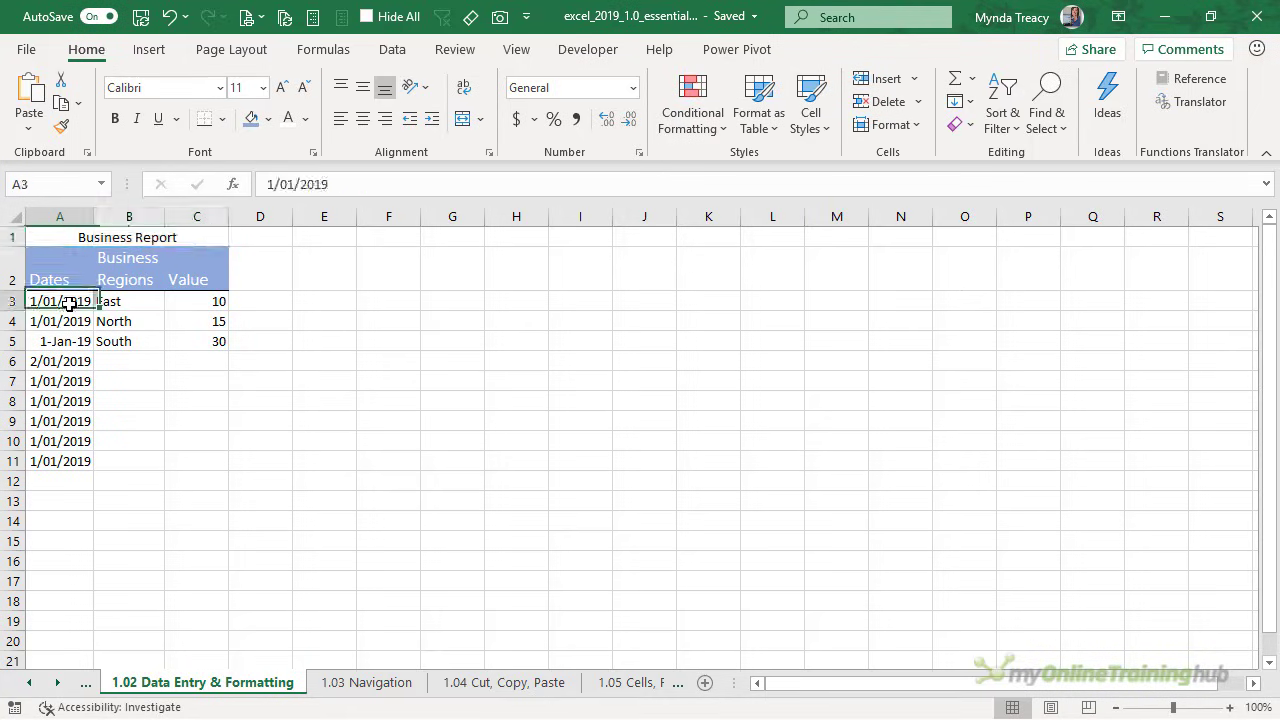
click(69, 304)
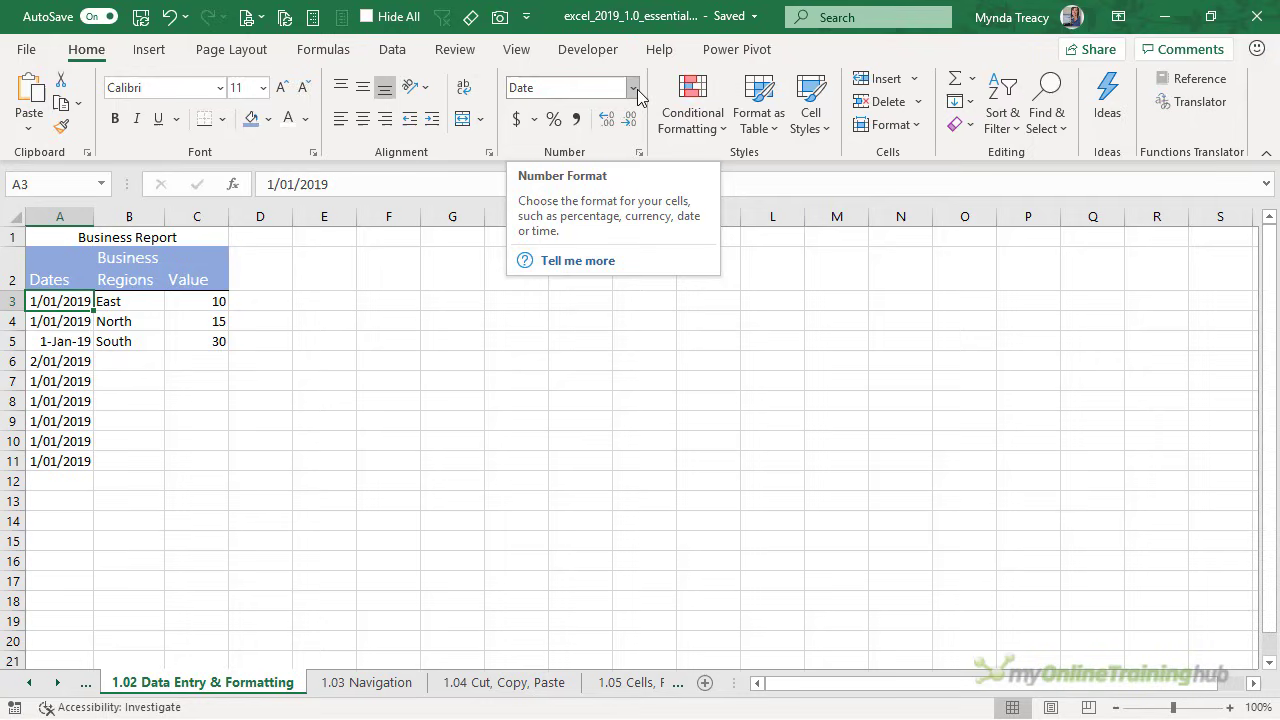
click(637, 89)
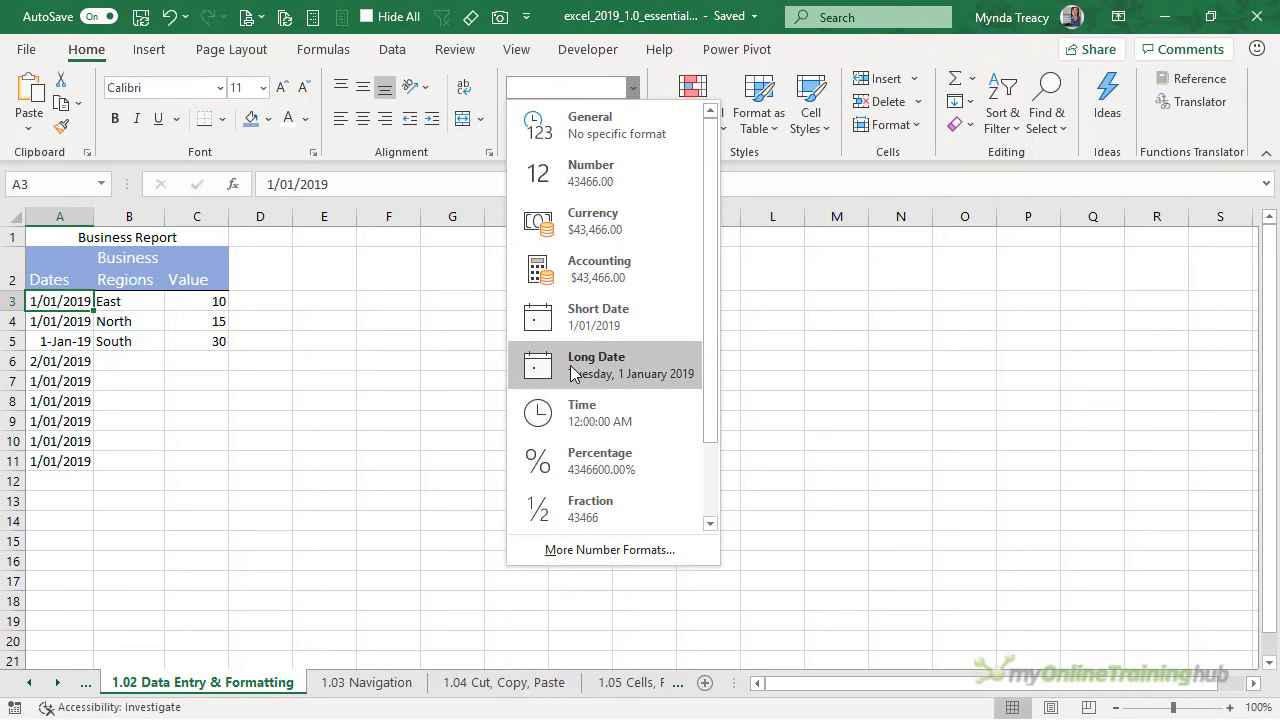
click(627, 373)
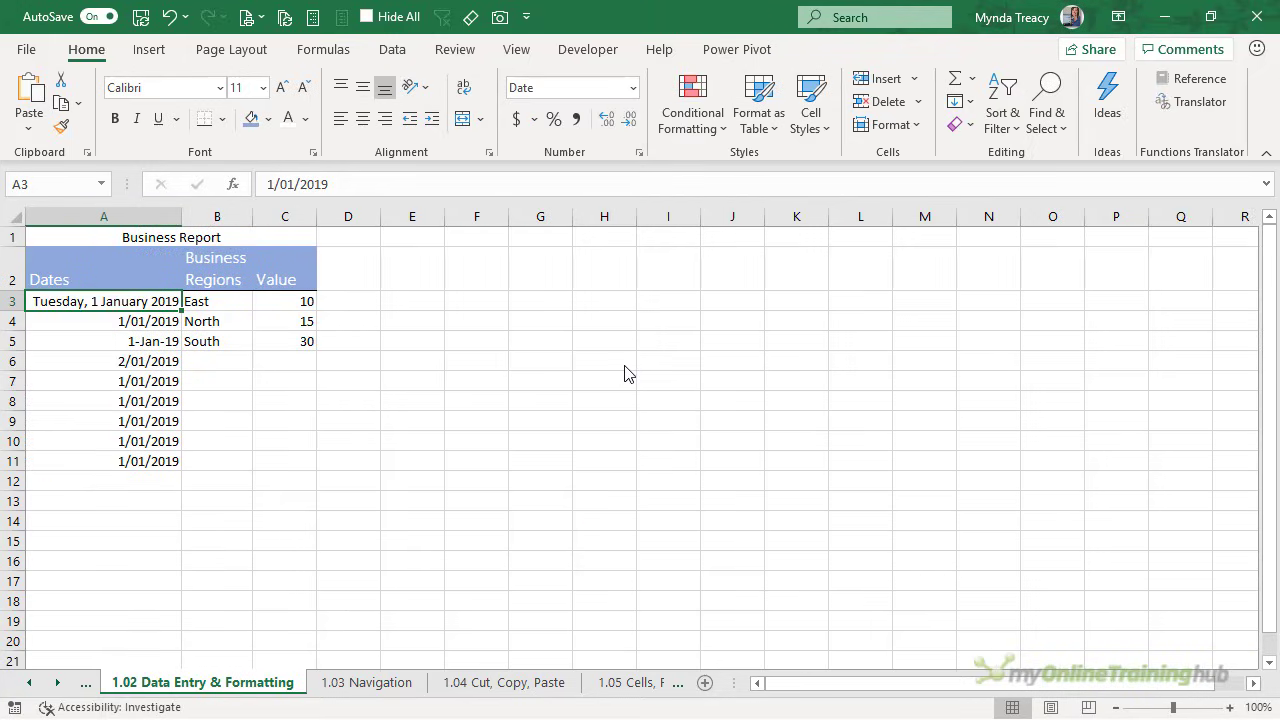
Change A3 to the '14 March 2012' date type, a long date without the weekday
click(640, 157)
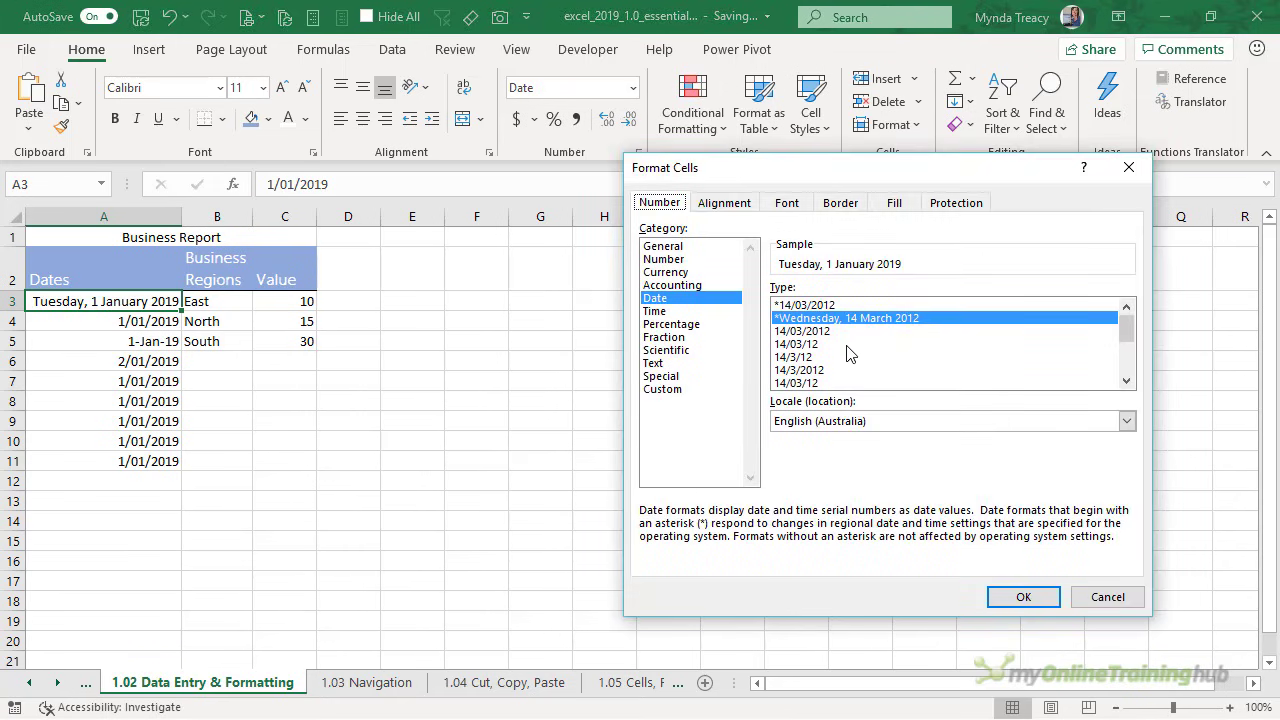
scroll(848, 352, down, 3)
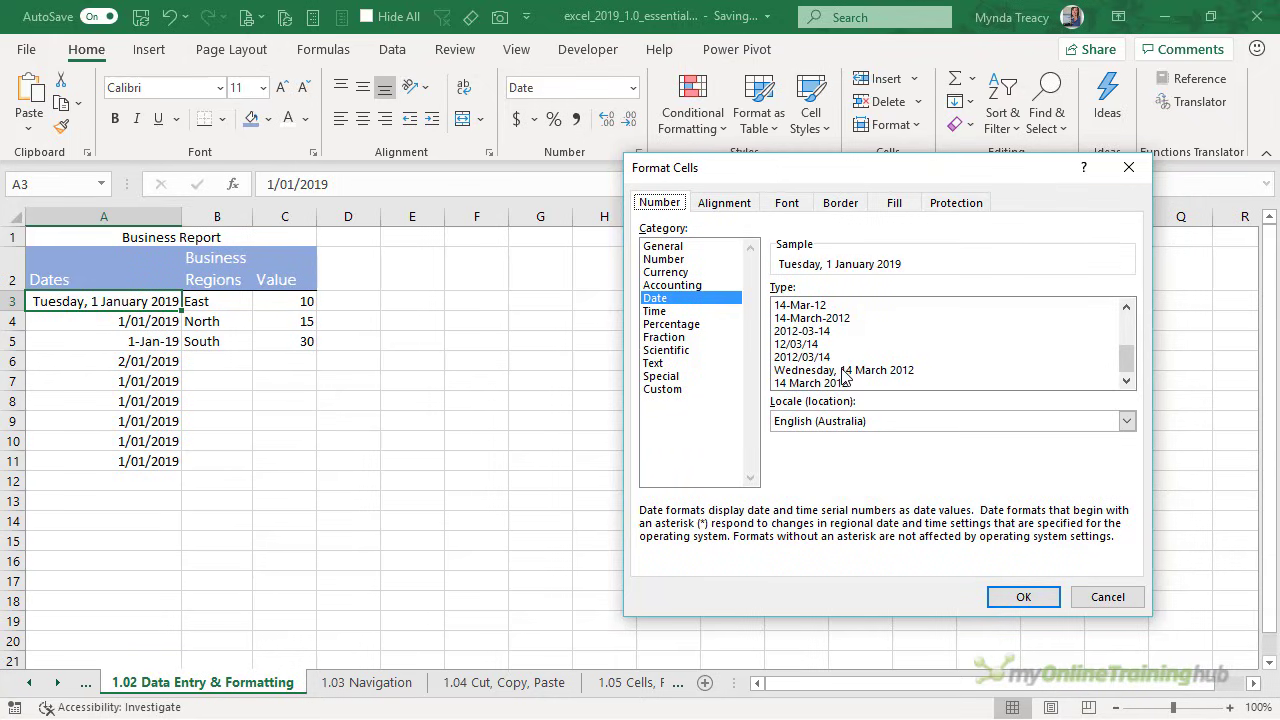
click(843, 381)
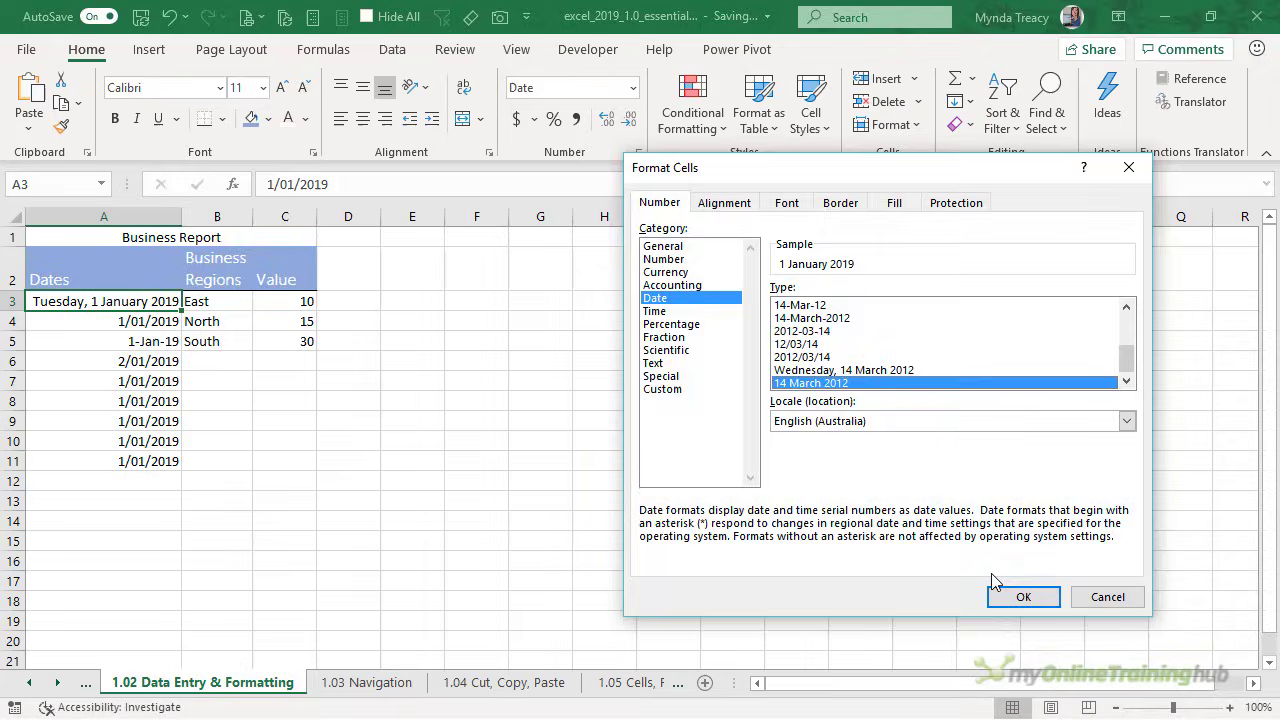
click(1022, 597)
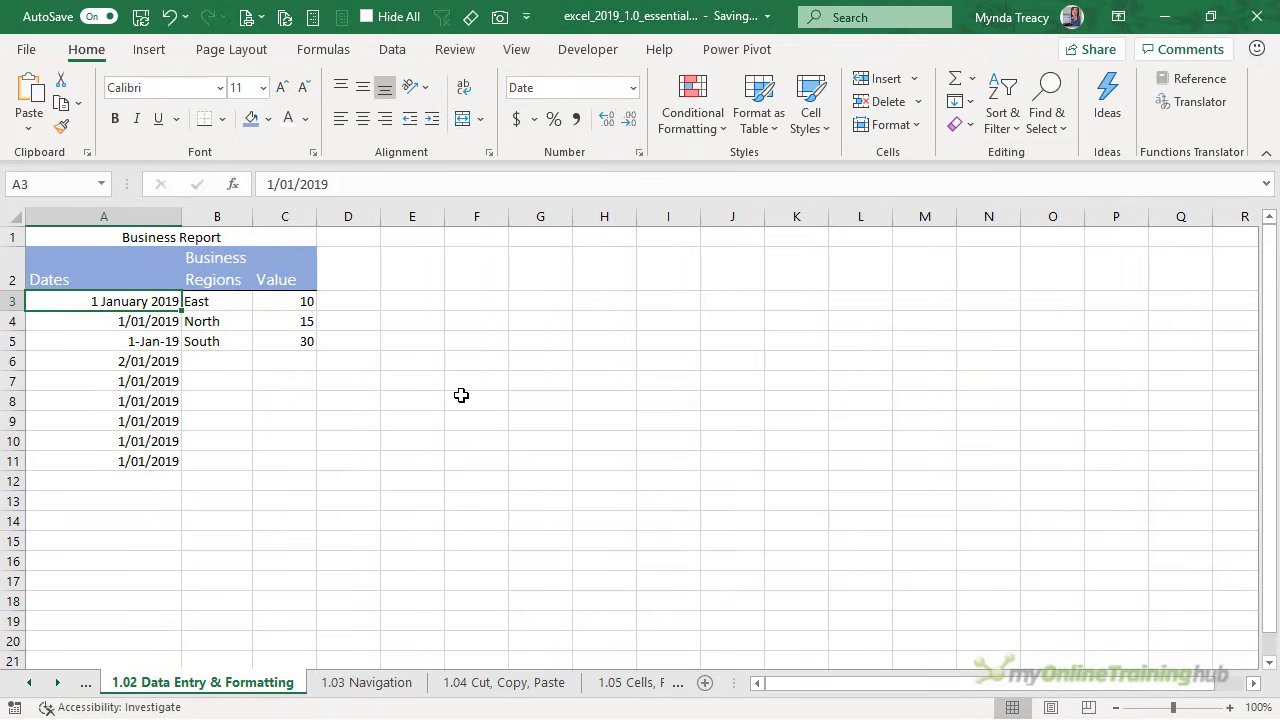
Reopen Format Cells for A3 with Ctrl+1 and review its Alignment and Font settings
key(ctrl+1)
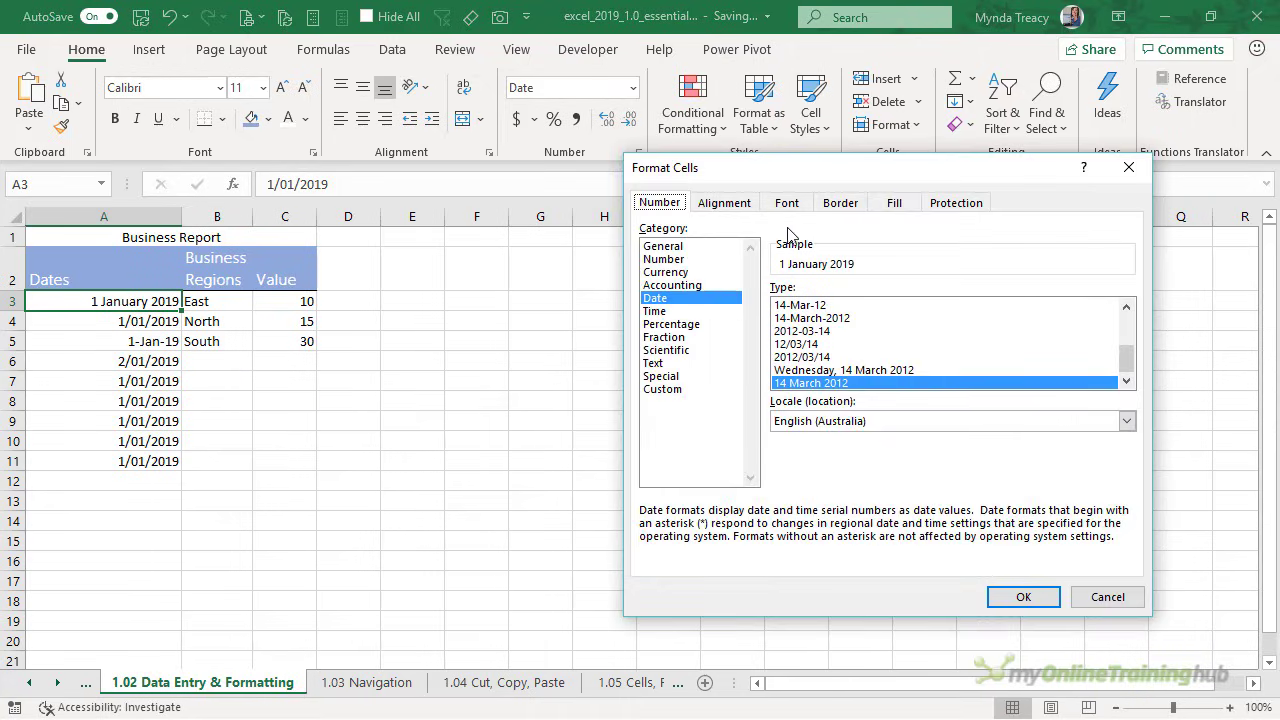
click(725, 204)
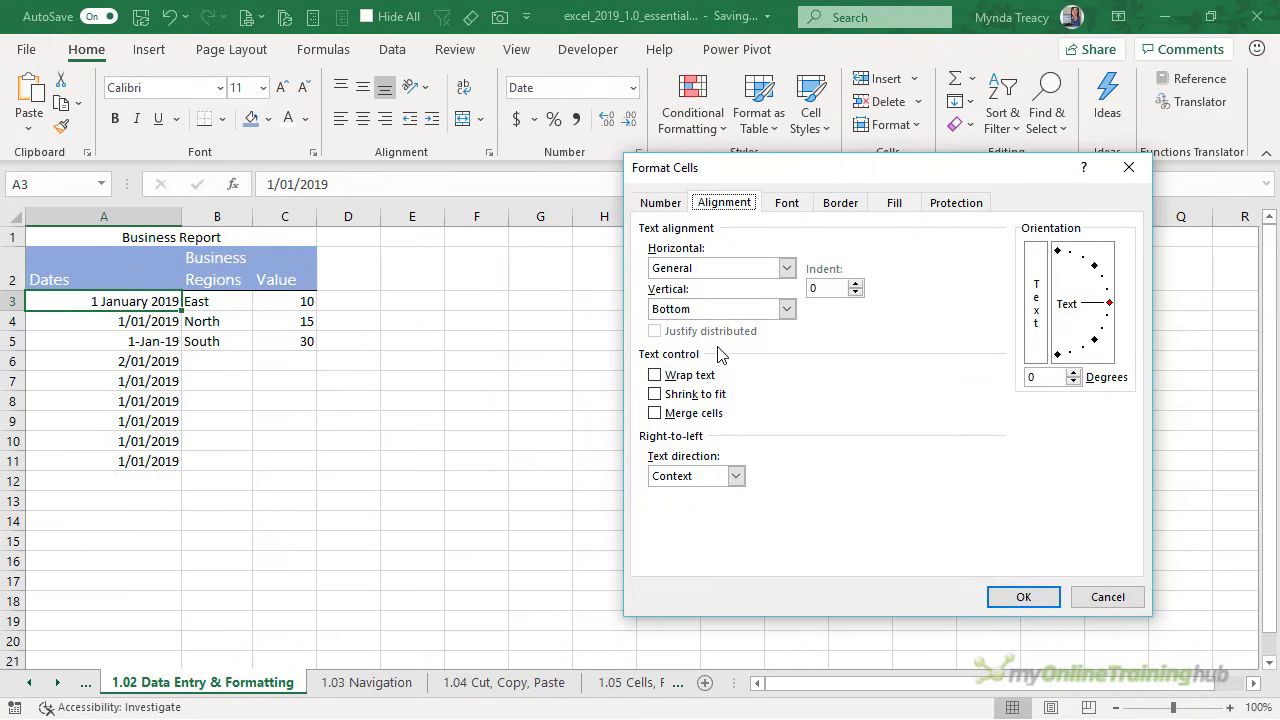
click(785, 210)
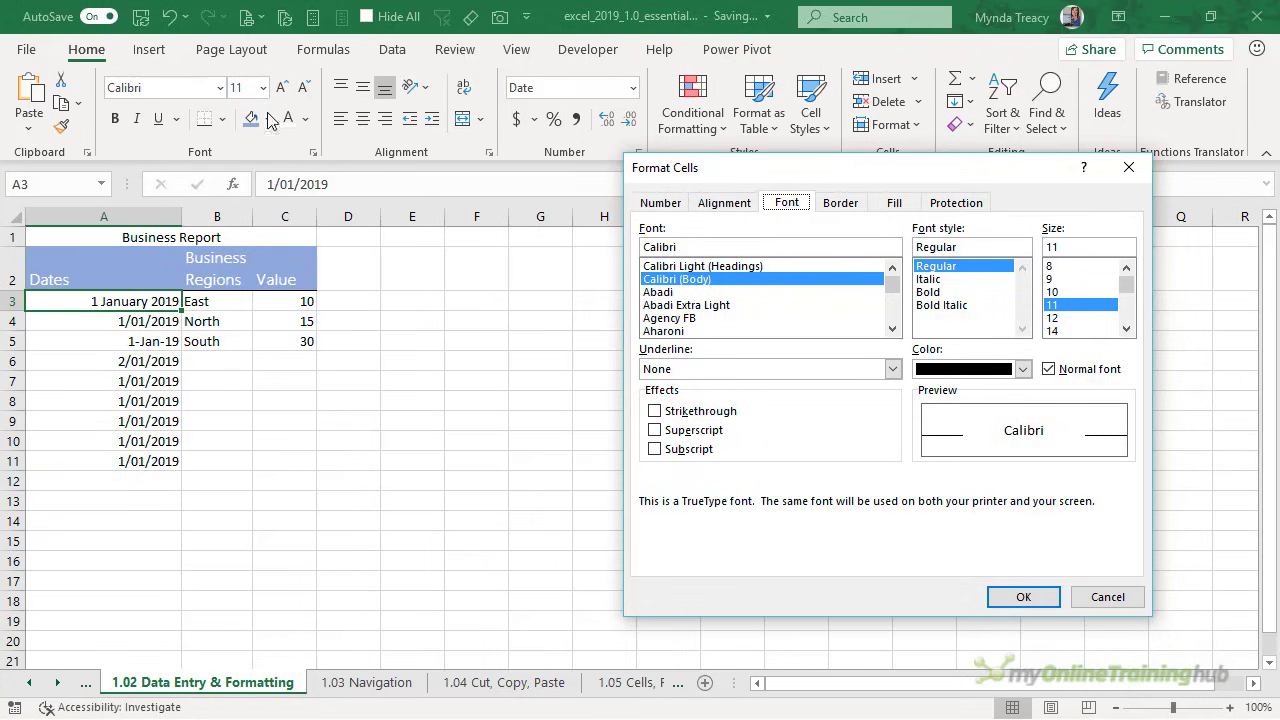
Preview a purple dashed outline border around A3
click(840, 206)
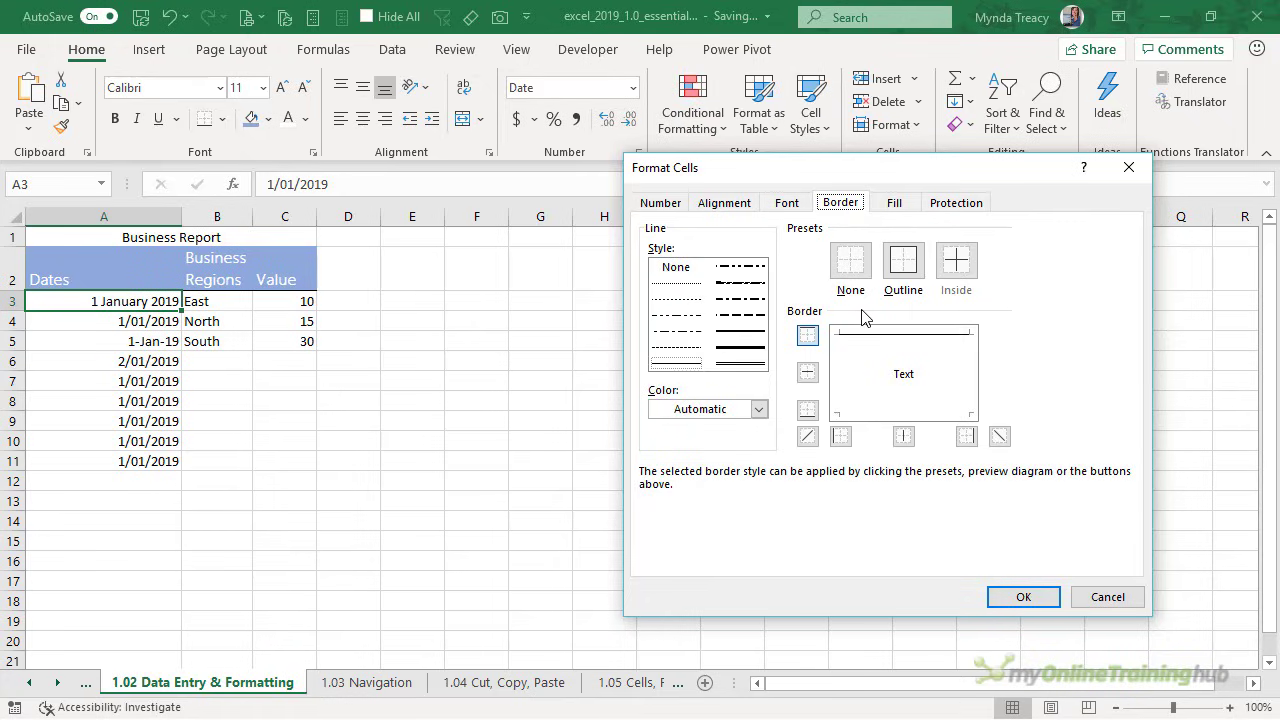
click(759, 410)
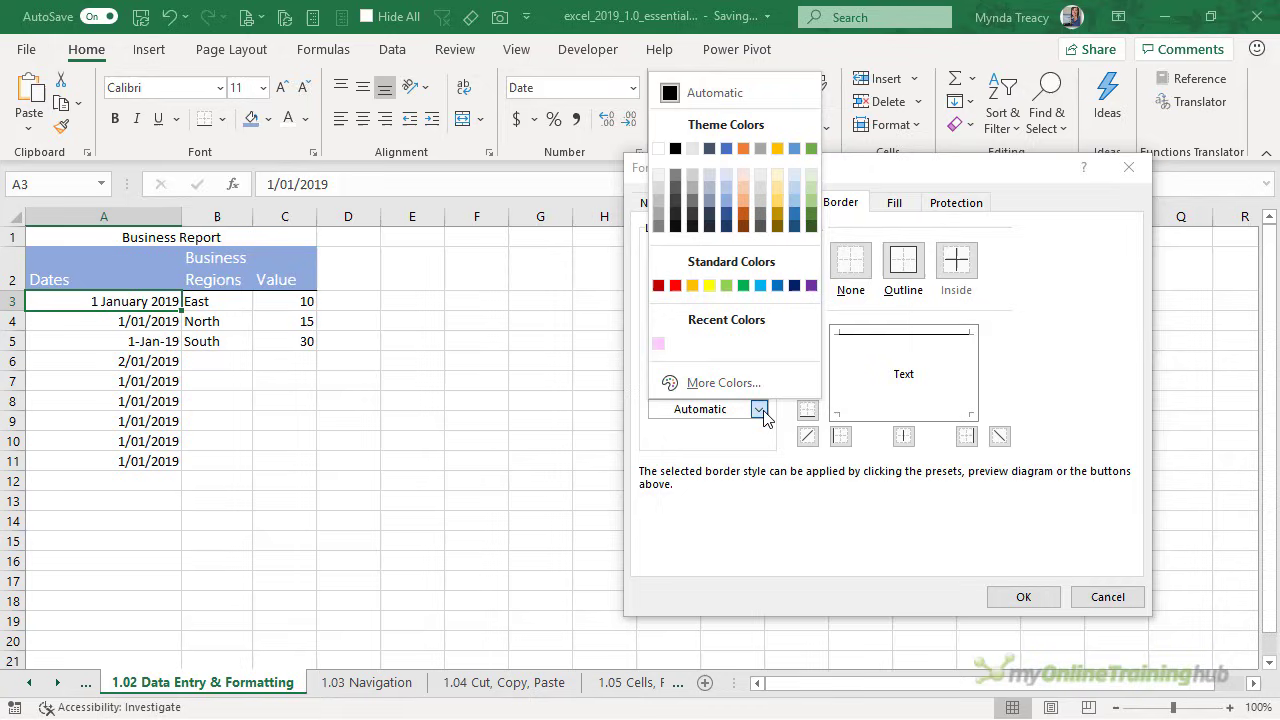
click(811, 286)
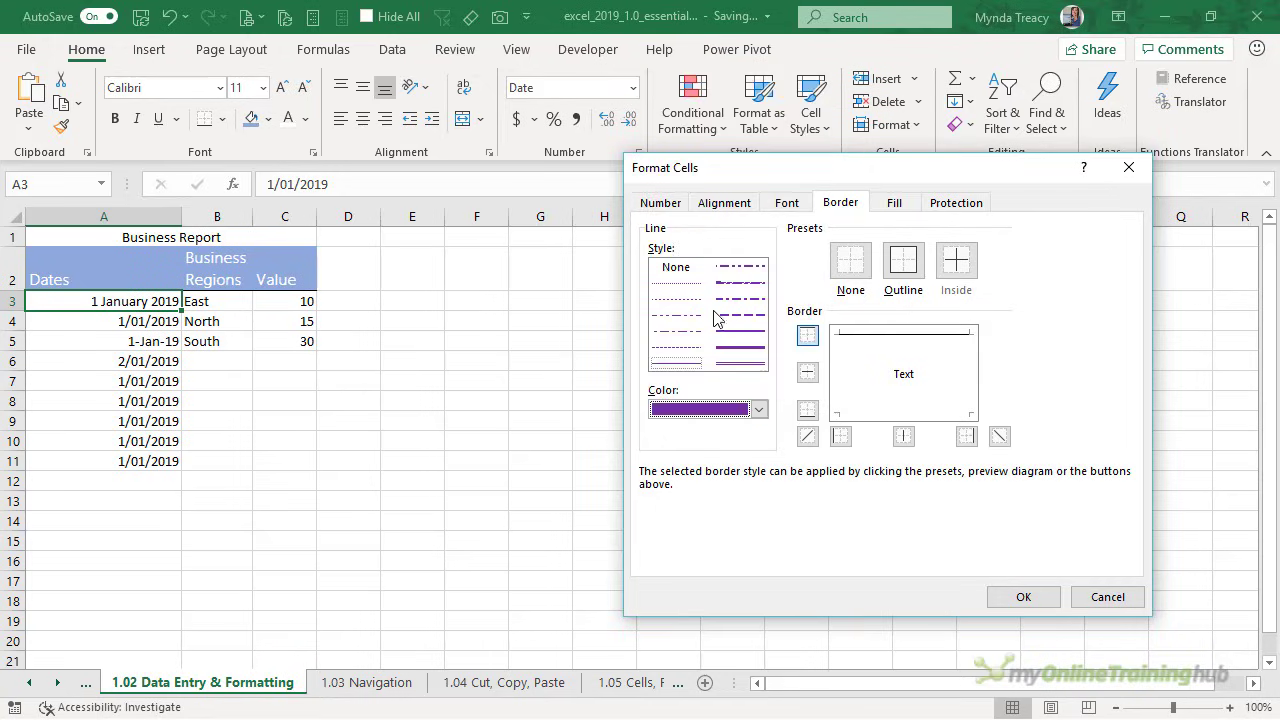
click(685, 350)
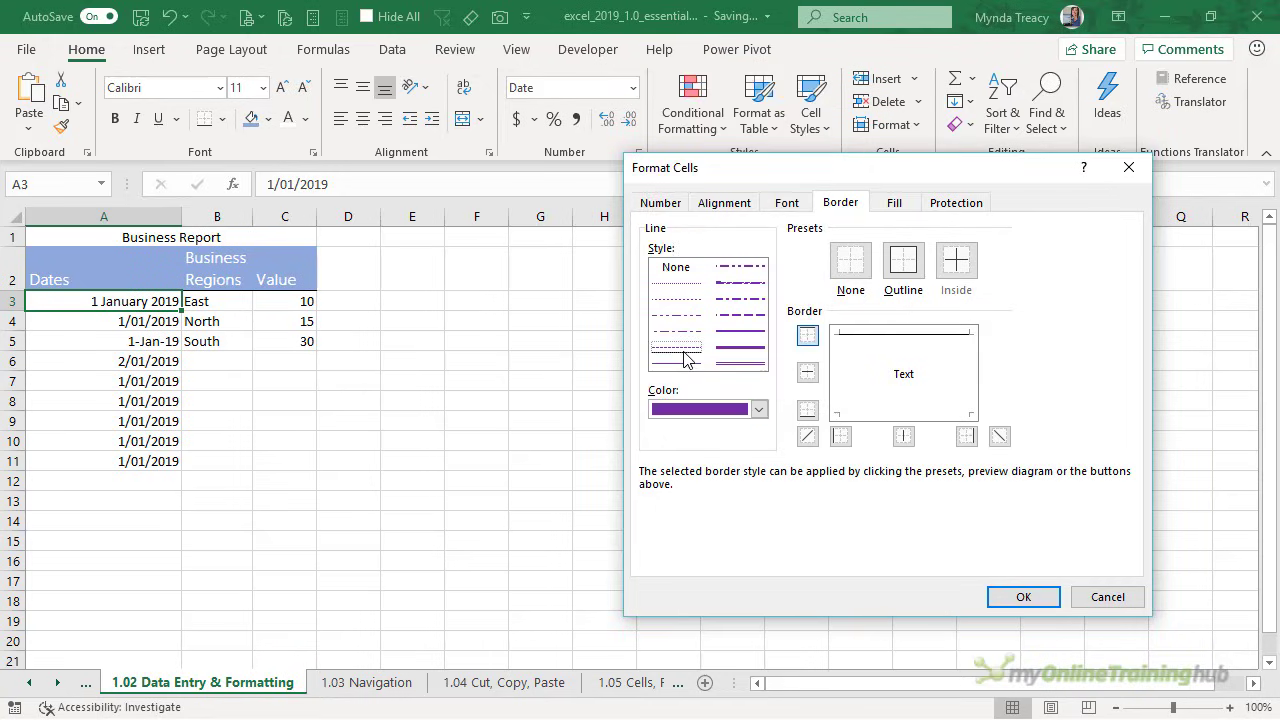
click(904, 266)
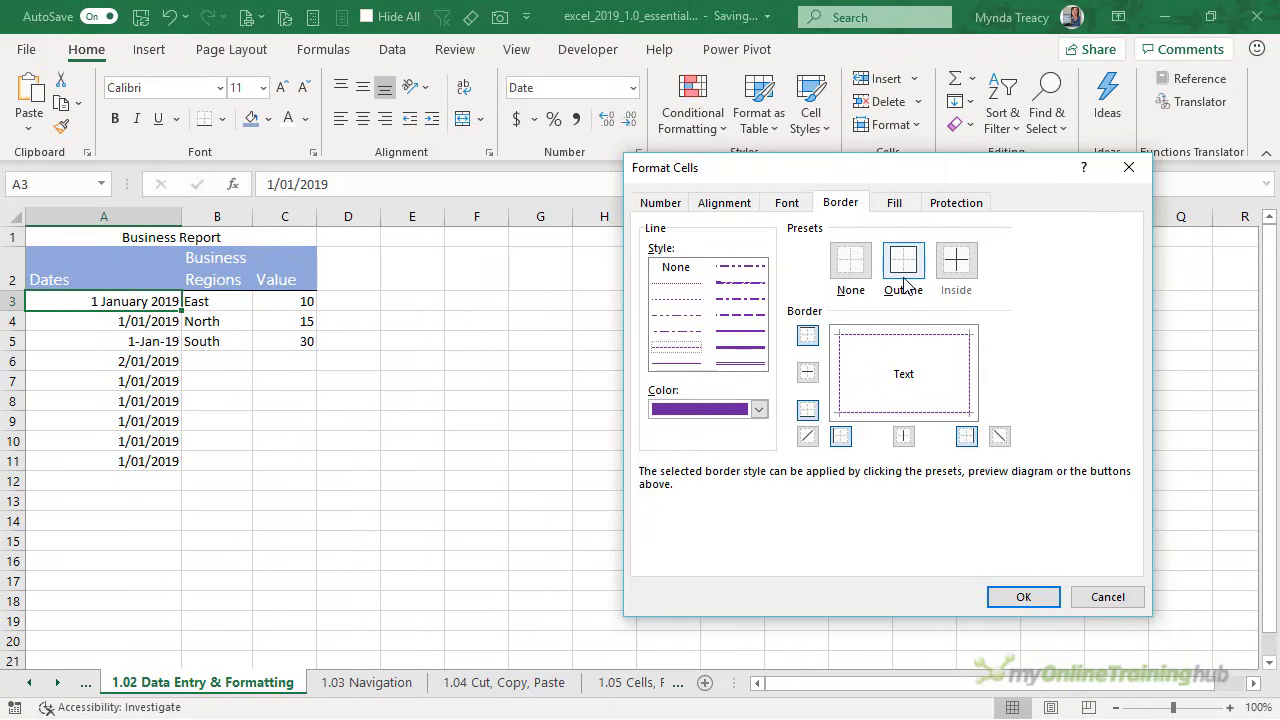
Swap the top and bottom edges for two diagonal lines, then clear all borders
click(808, 410)
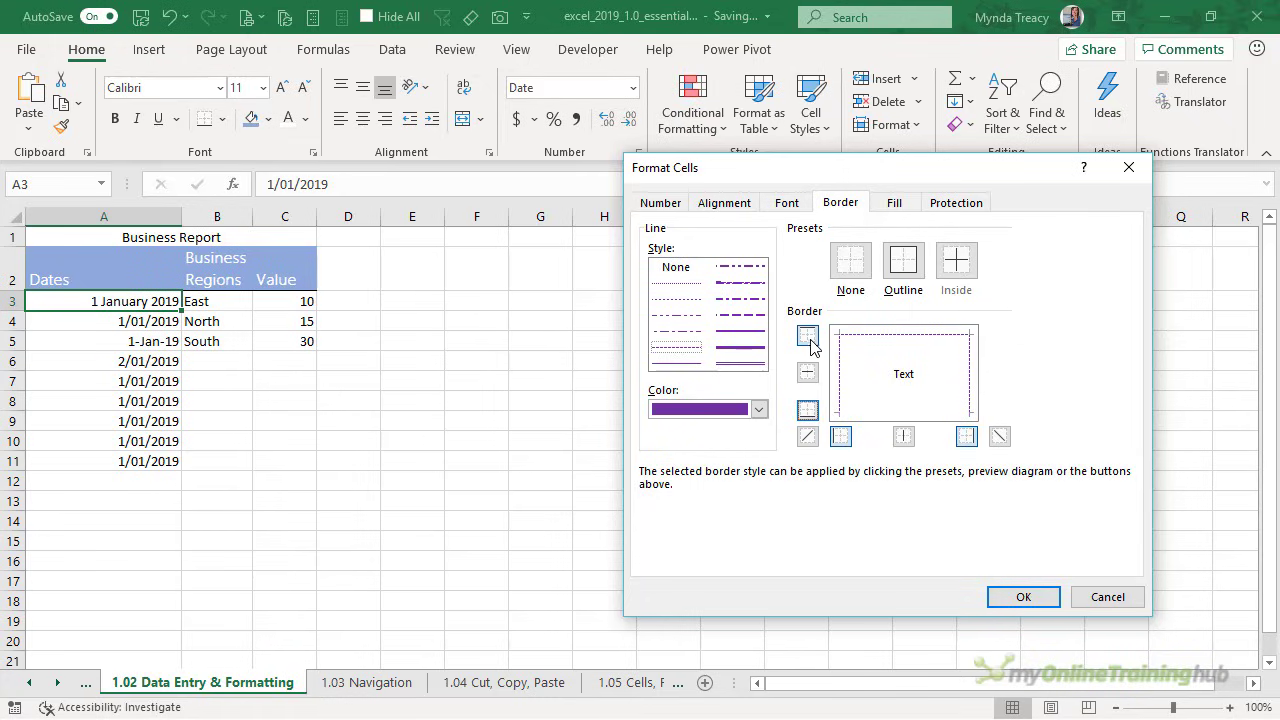
click(808, 336)
click(808, 436)
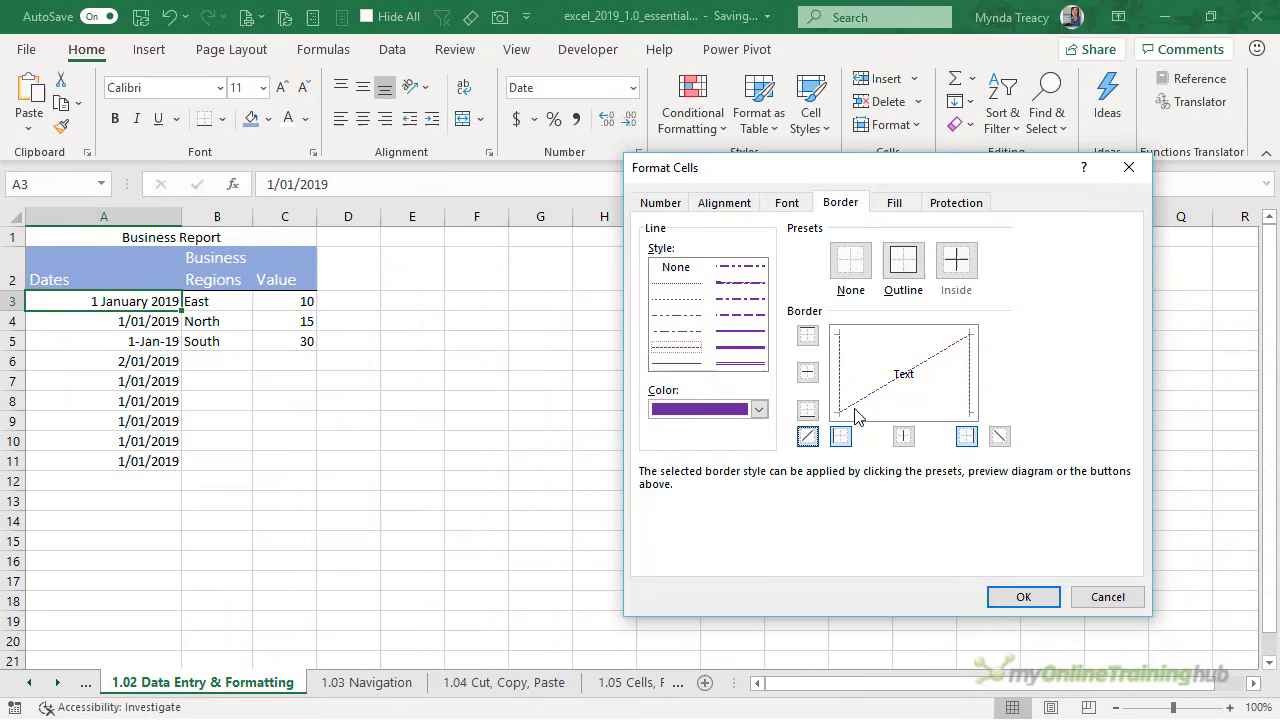
click(1000, 437)
click(851, 263)
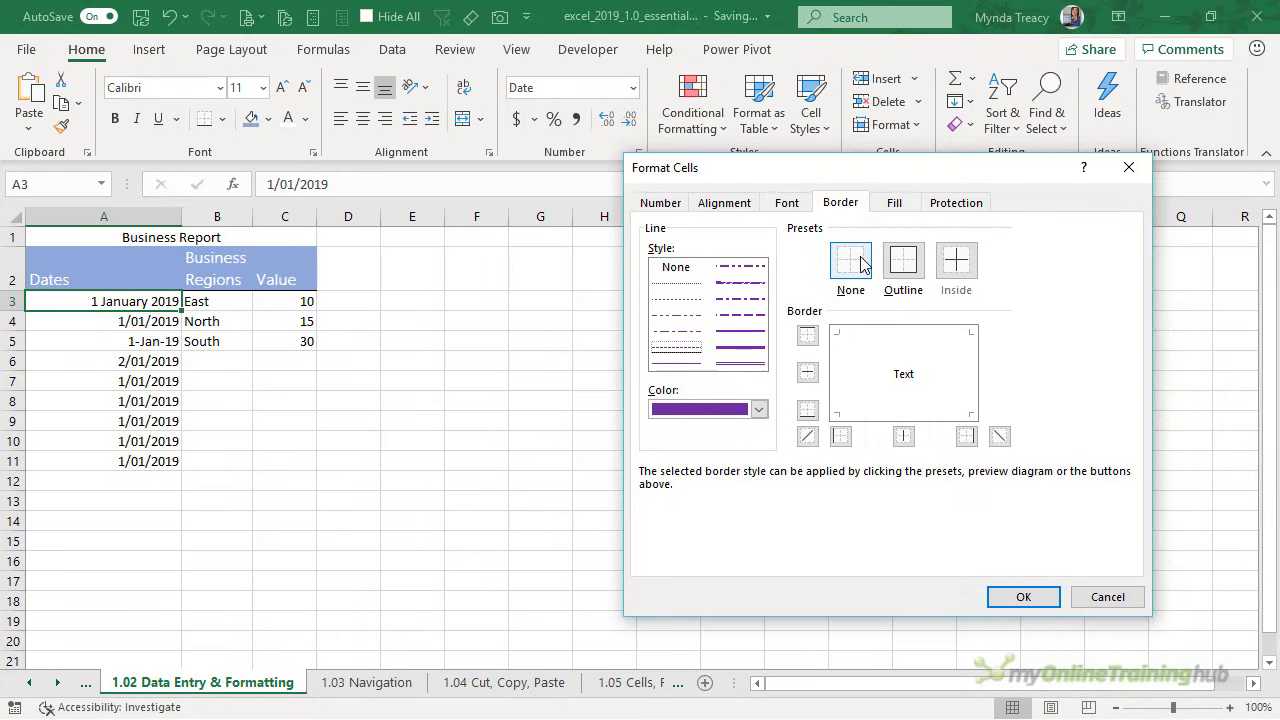
click(895, 204)
Look over the fill pattern styles, pattern colours and Protection options
click(1061, 291)
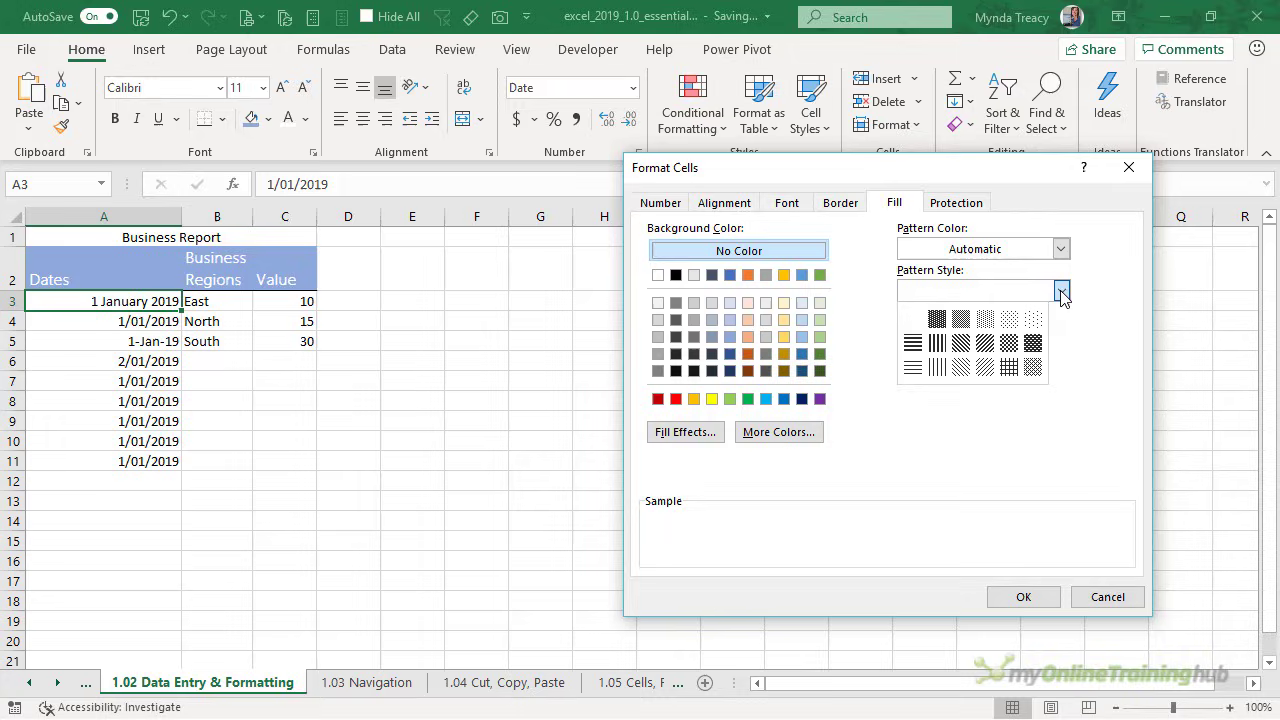
click(1061, 249)
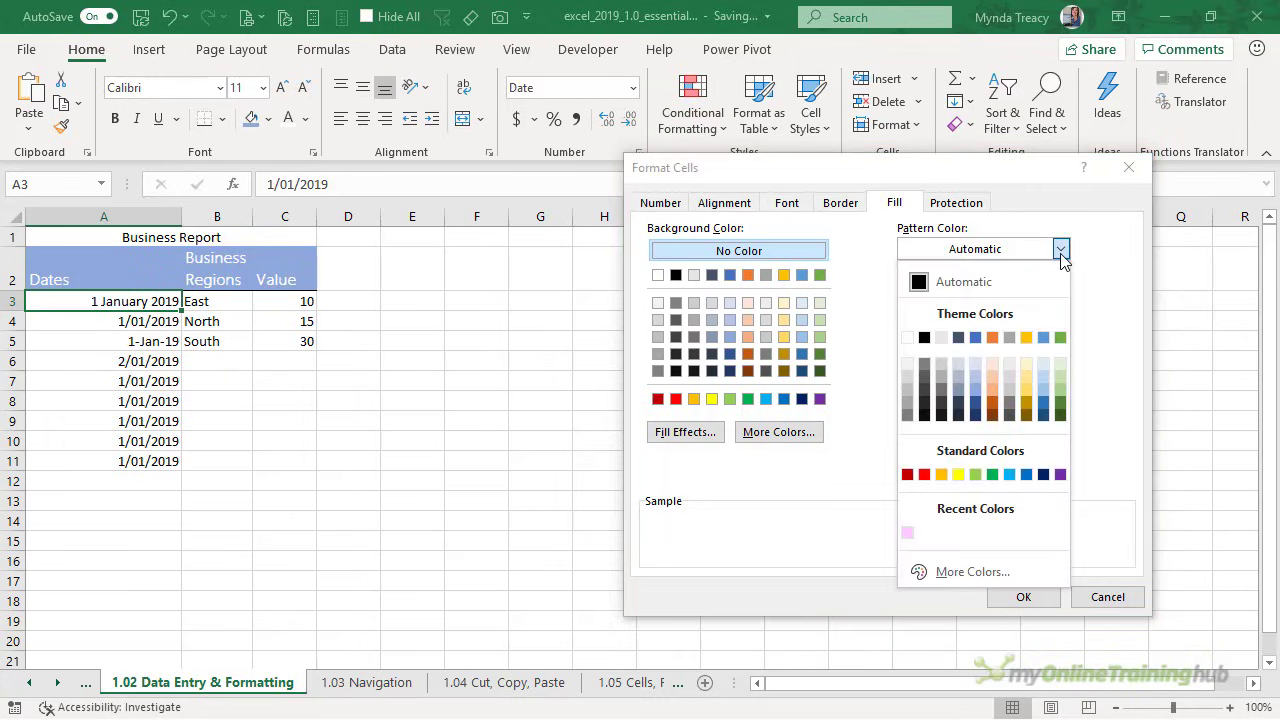
click(972, 203)
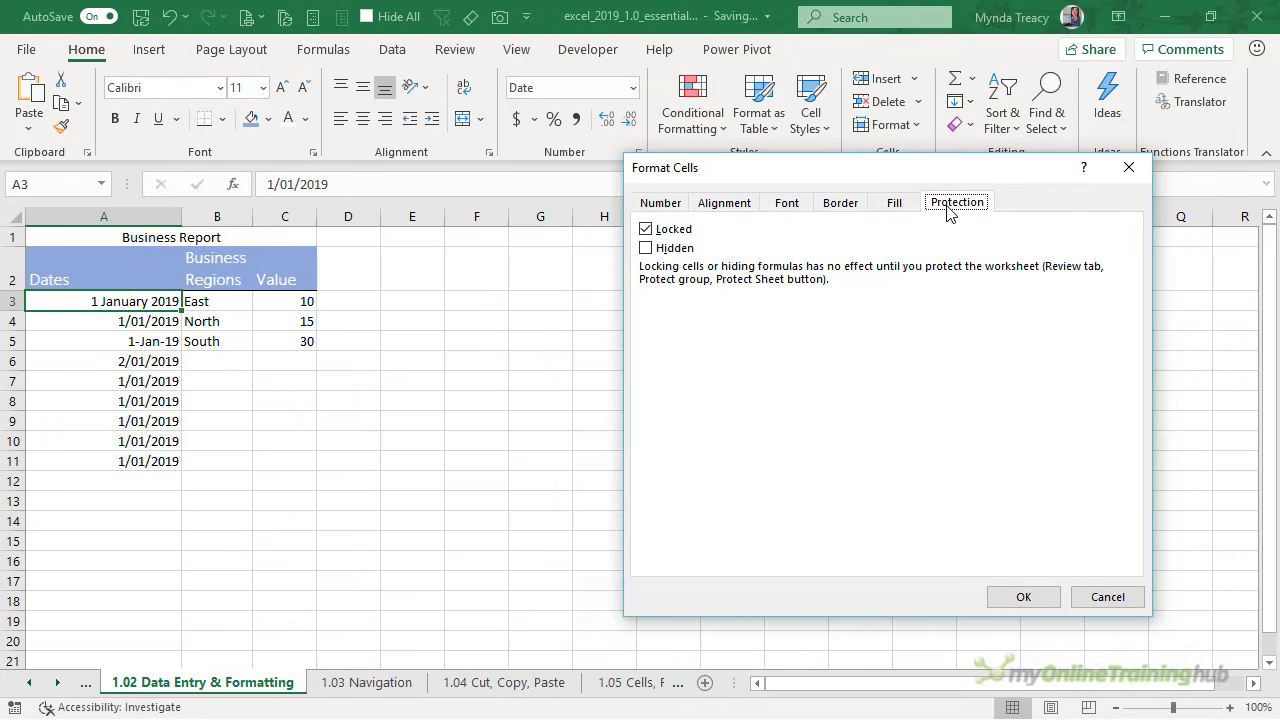
Browse the Number categories through Fraction and Scientific to the Custom format codes
click(679, 208)
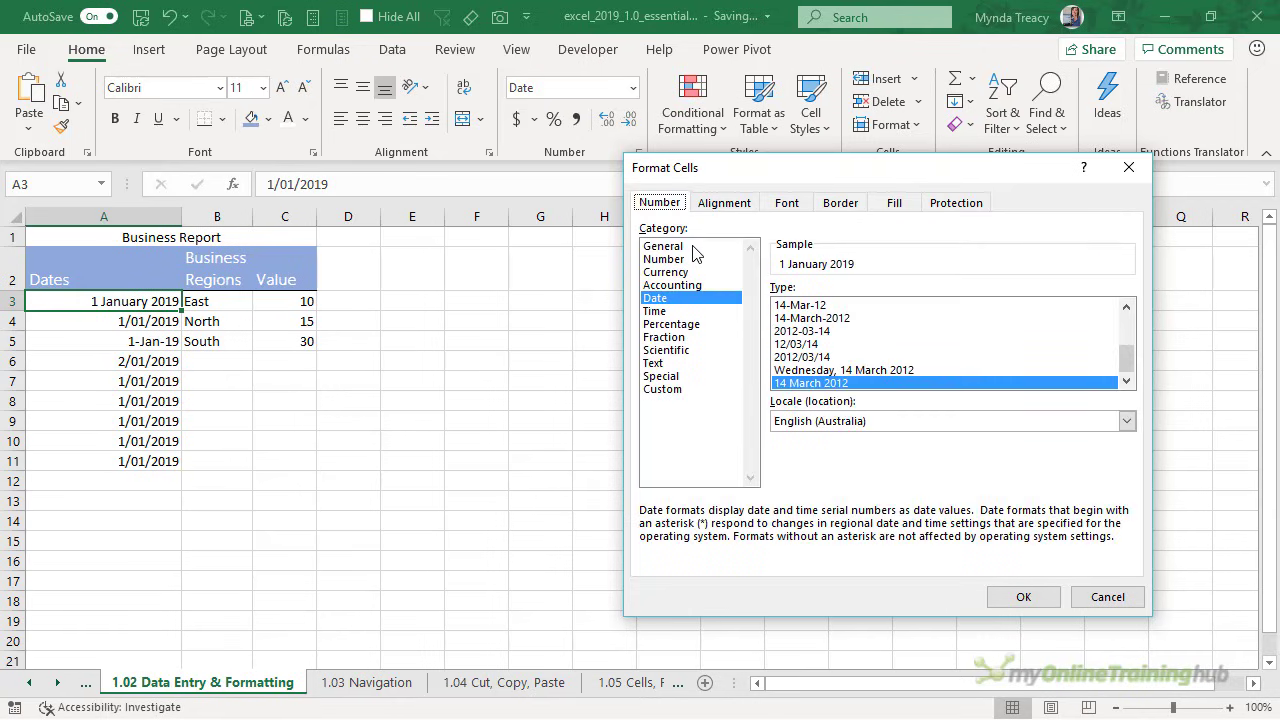
click(701, 311)
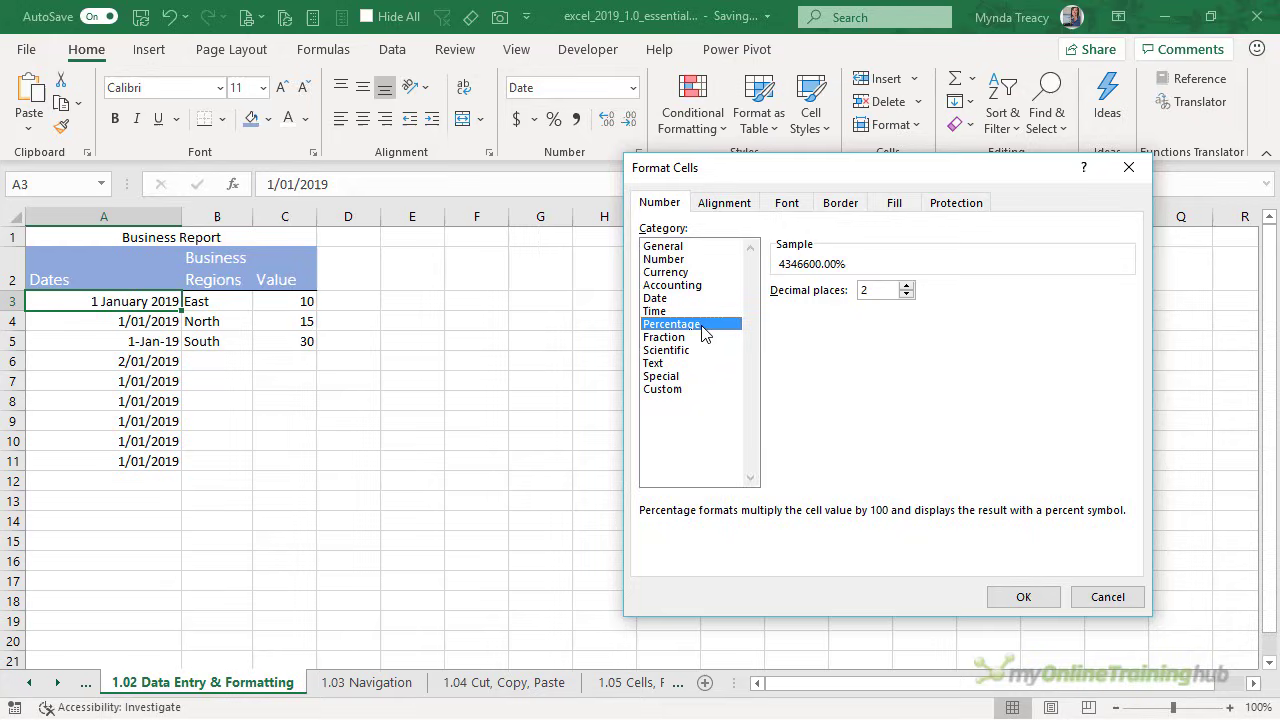
click(680, 337)
click(680, 350)
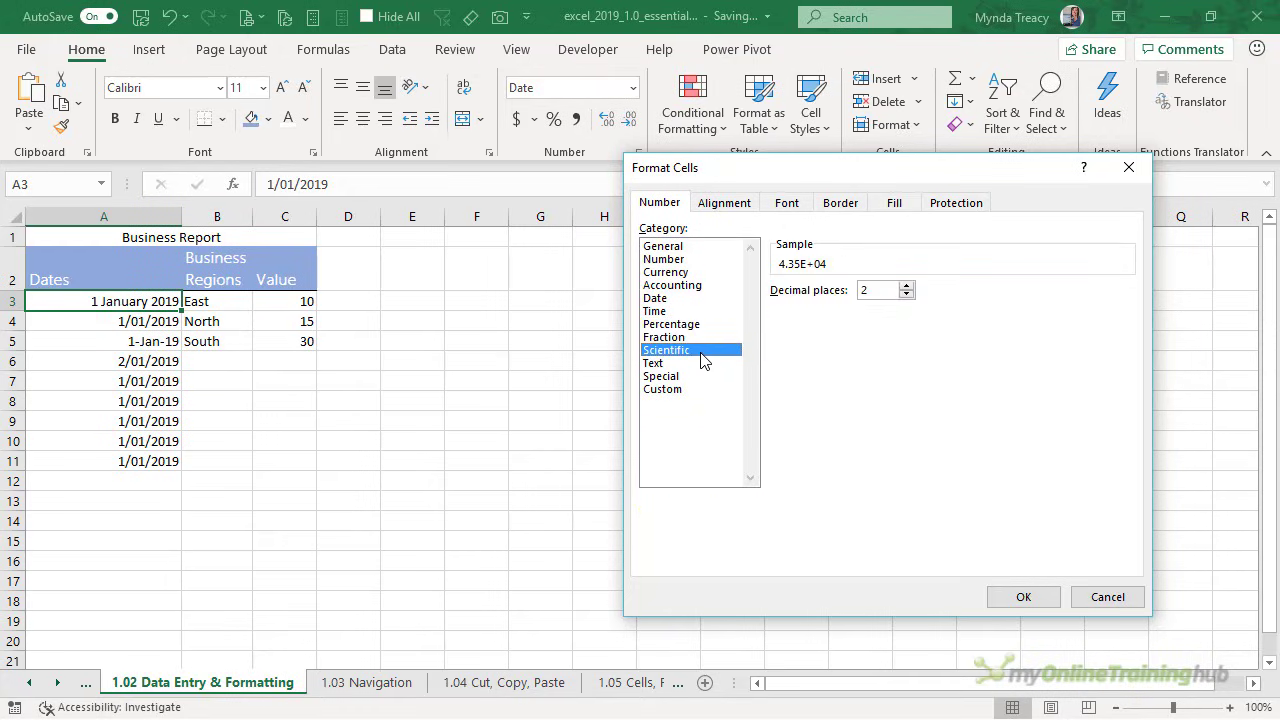
click(703, 392)
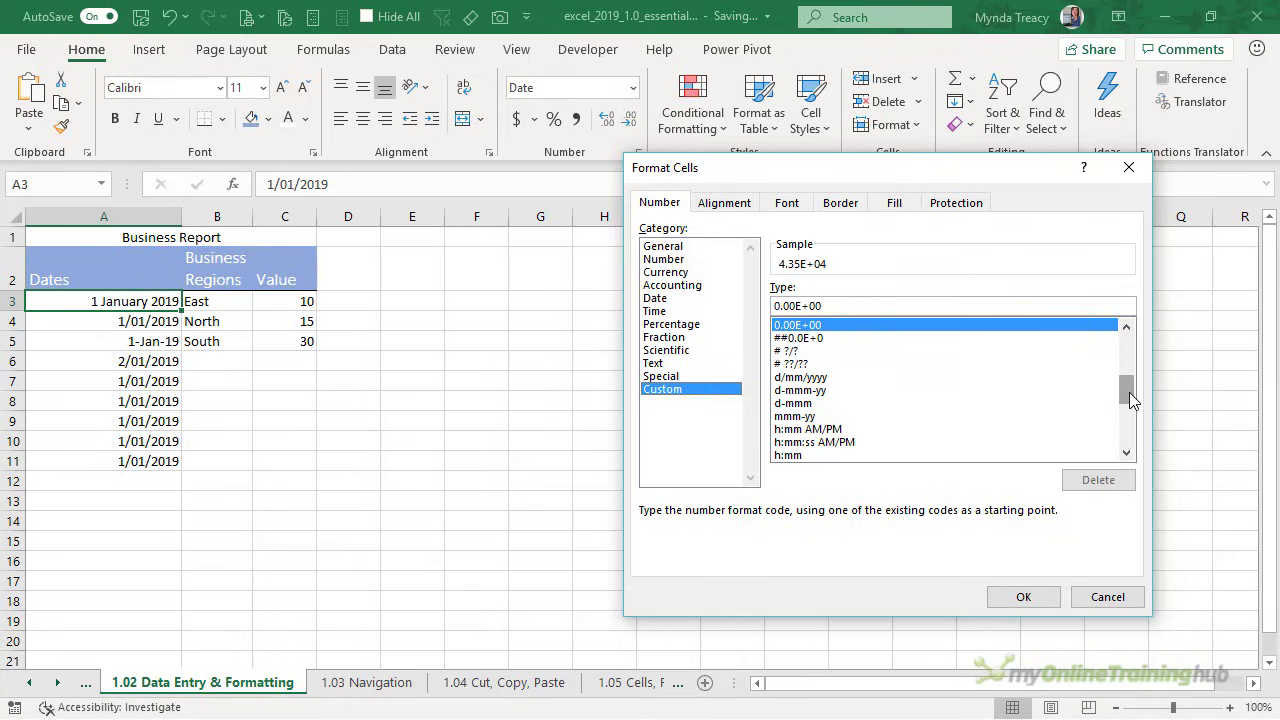
drag(893, 305, 746, 305)
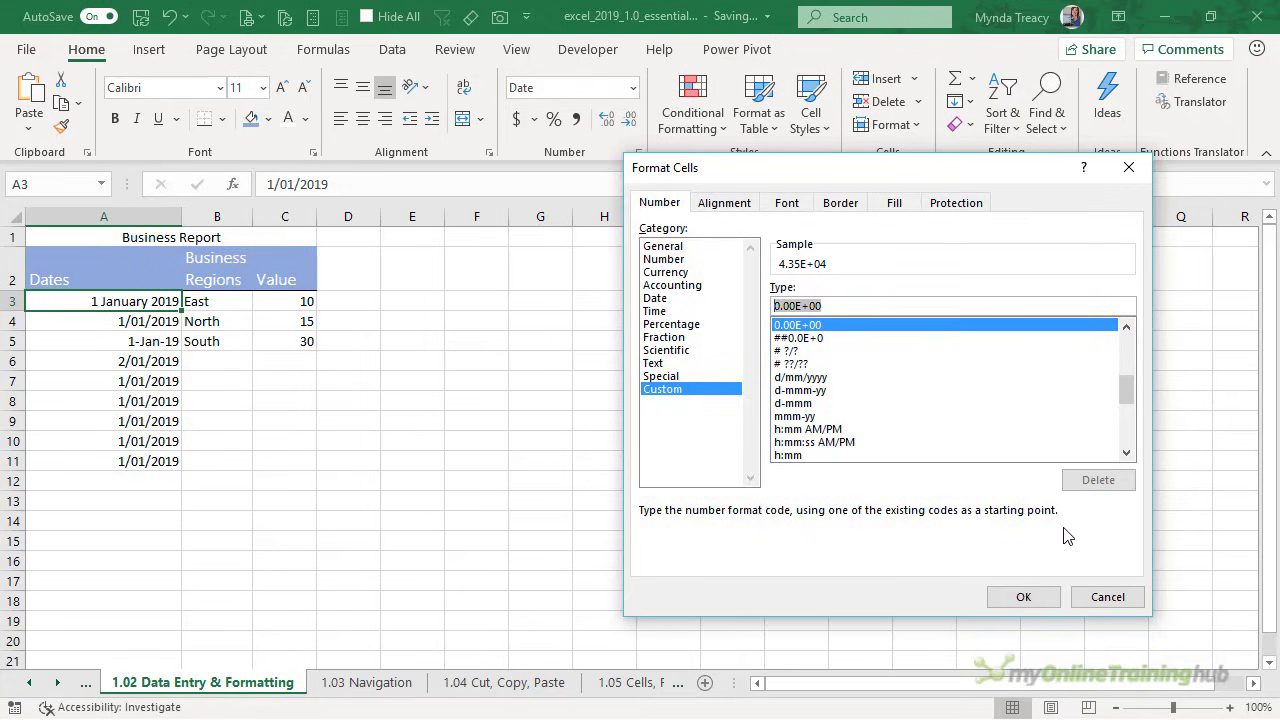
Close Format Cells without changes and highlight 'Business' in the A1 title
click(1108, 597)
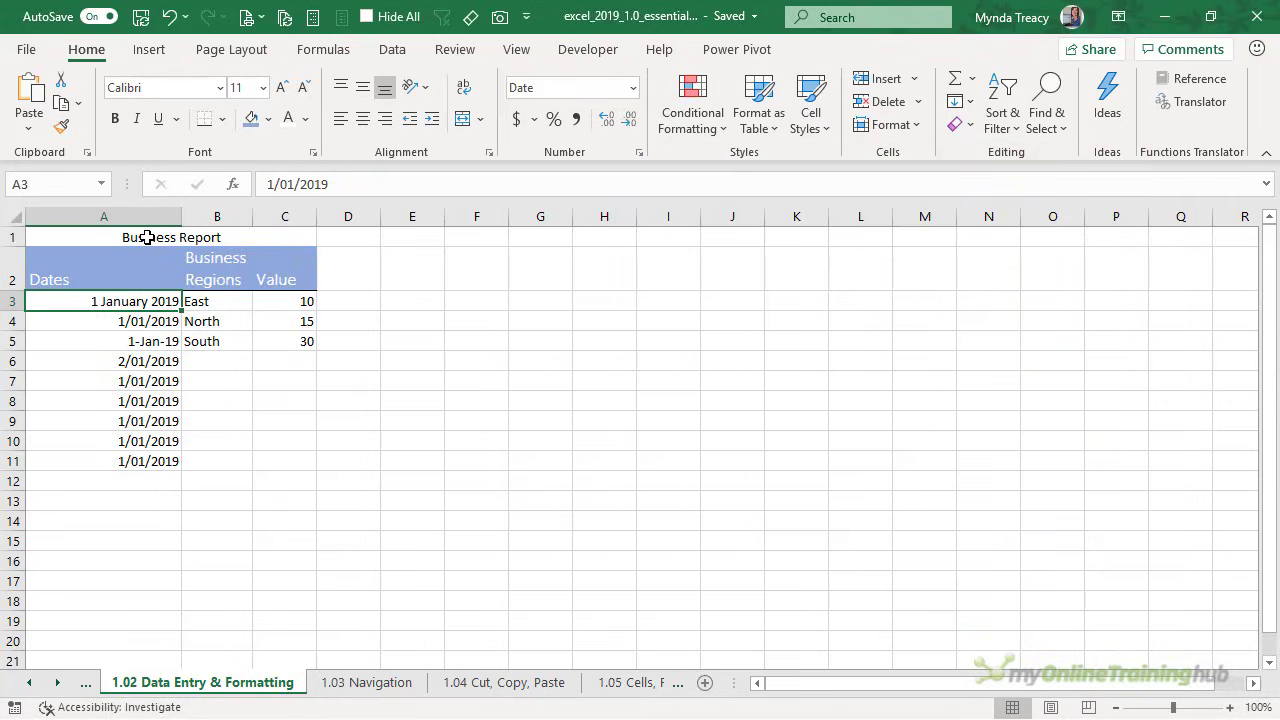
click(147, 237)
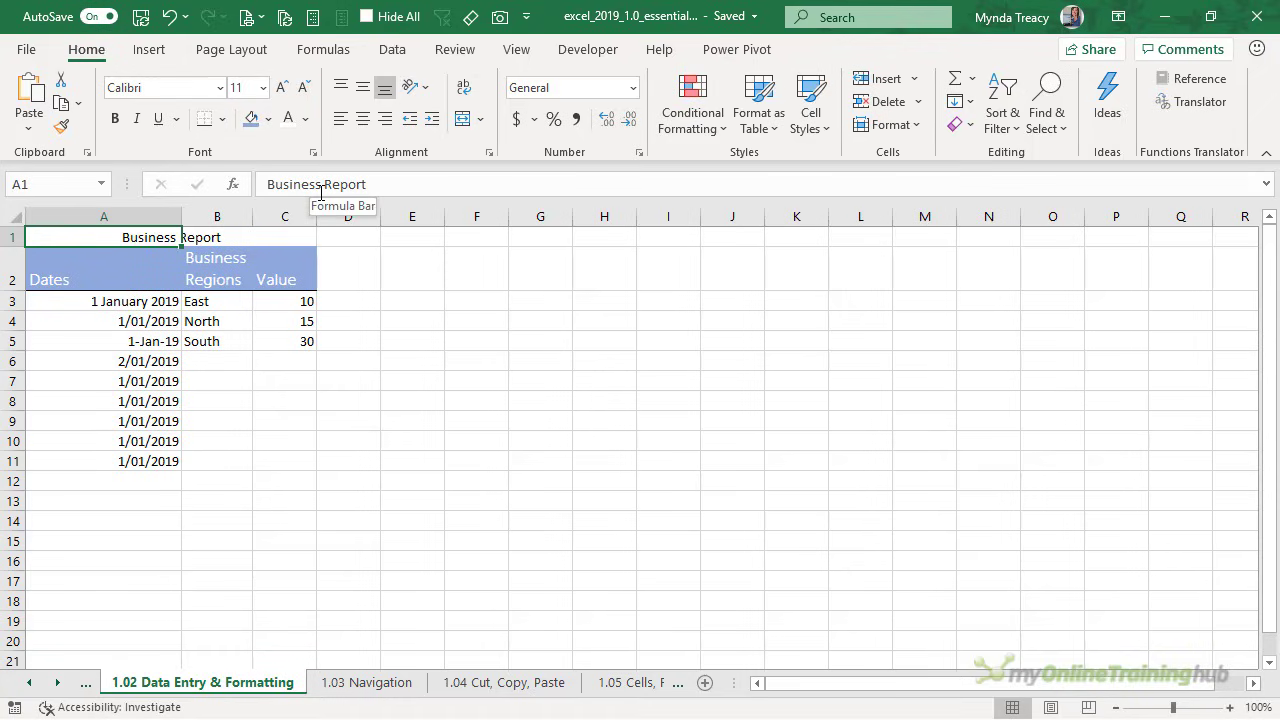
drag(321, 184, 266, 184)
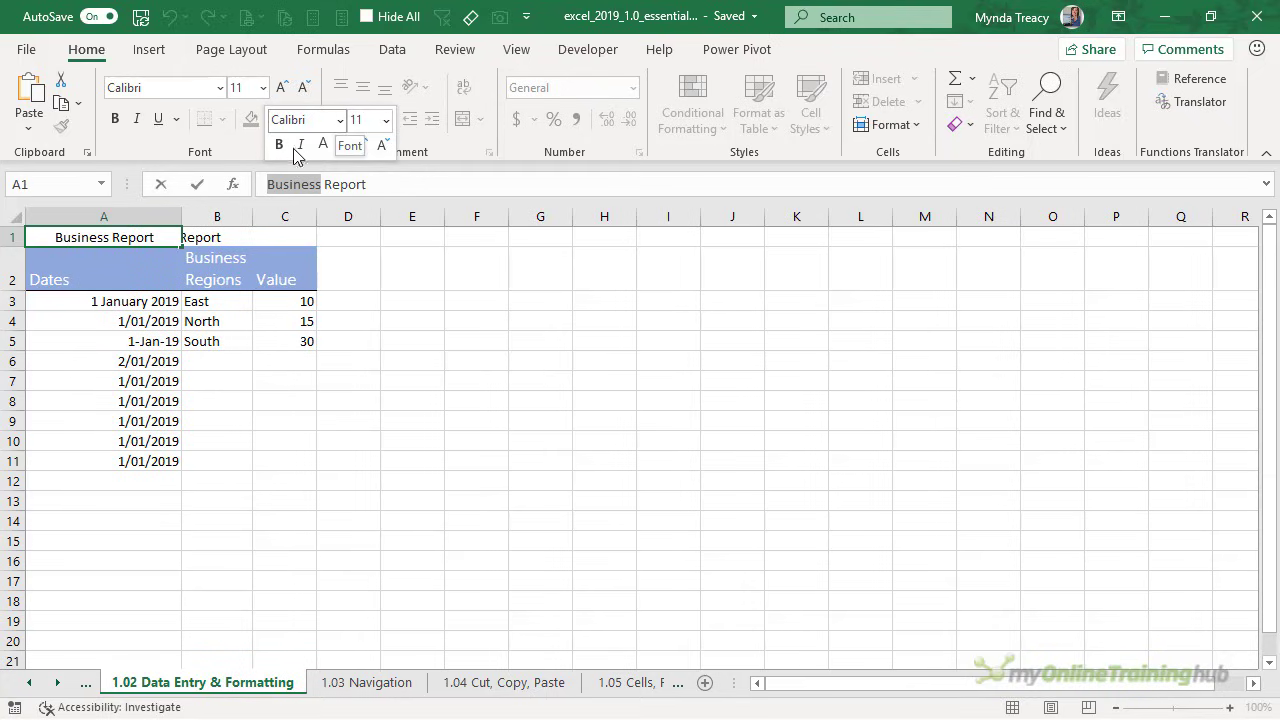
click(340, 121)
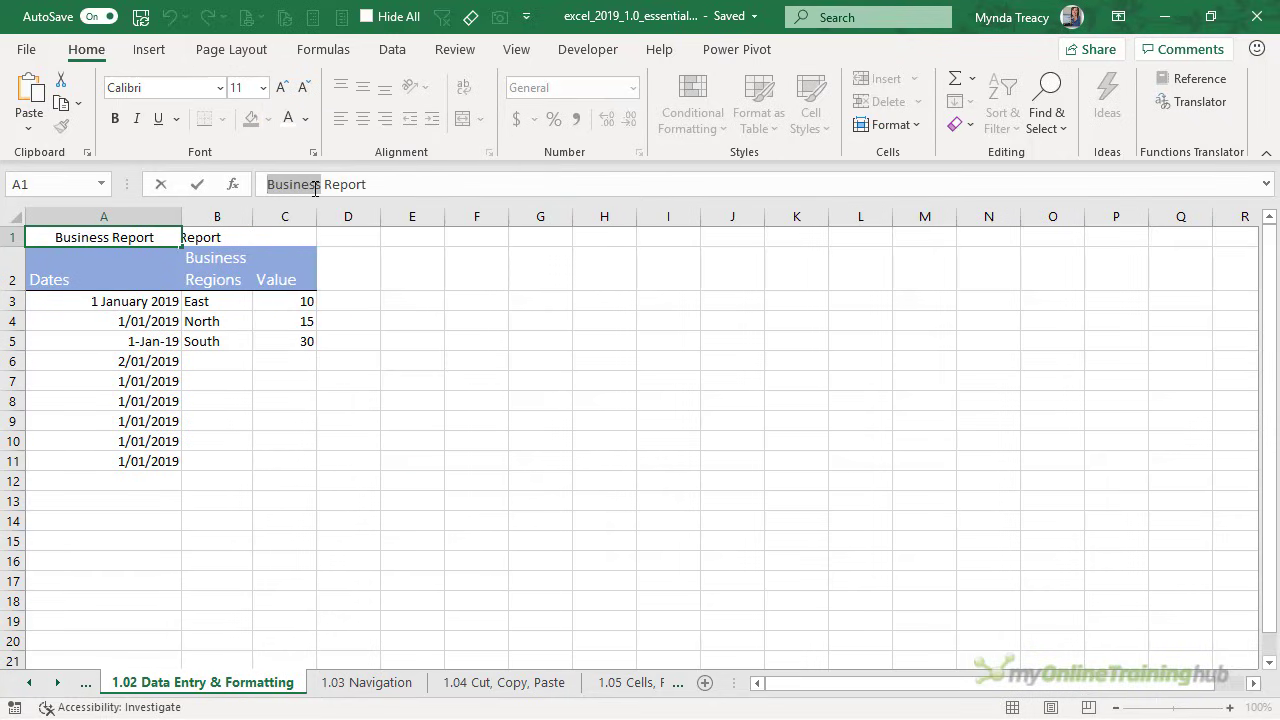
drag(310, 189, 312, 189)
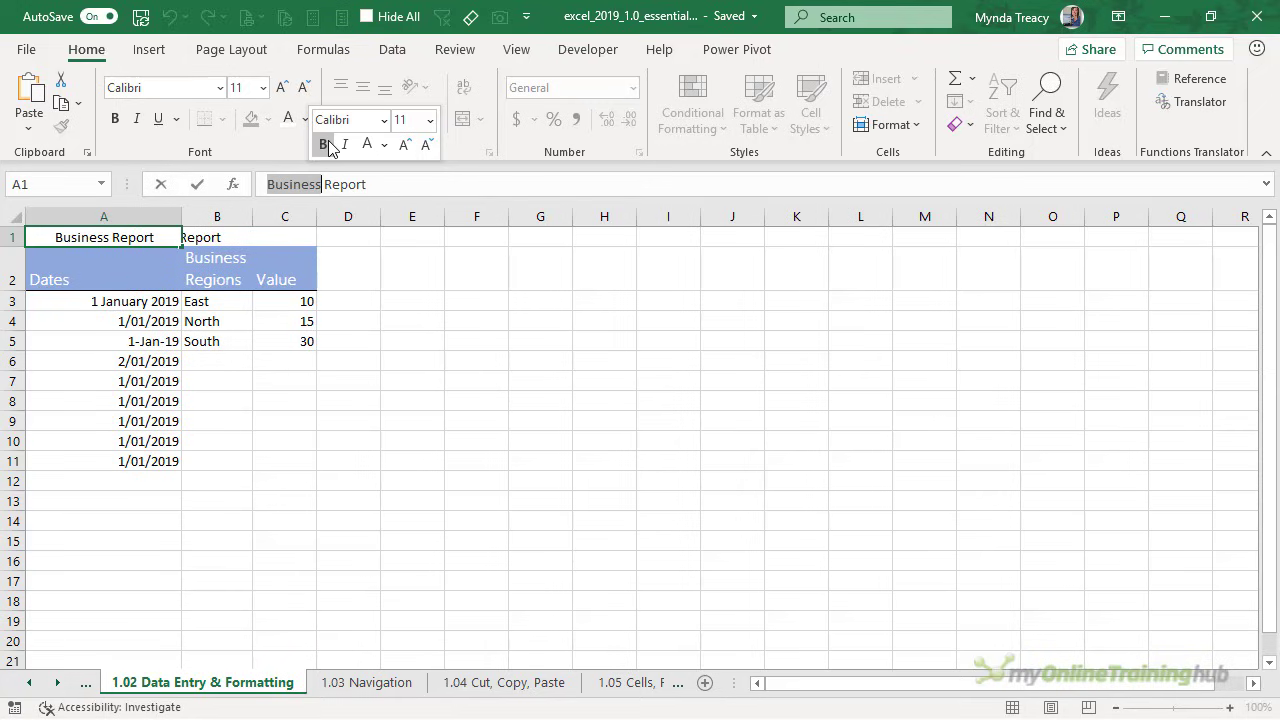
Make the highlighted word Business red and bold, leaving Report plain
click(384, 145)
click(383, 371)
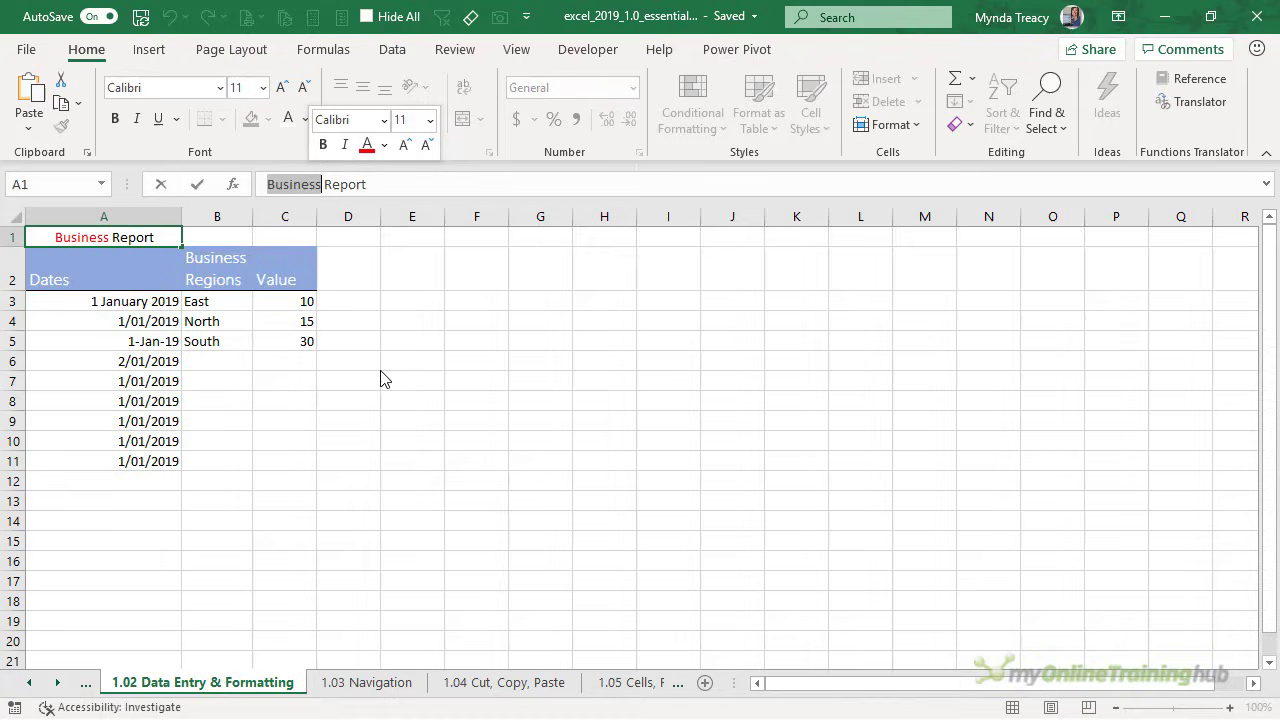
click(323, 145)
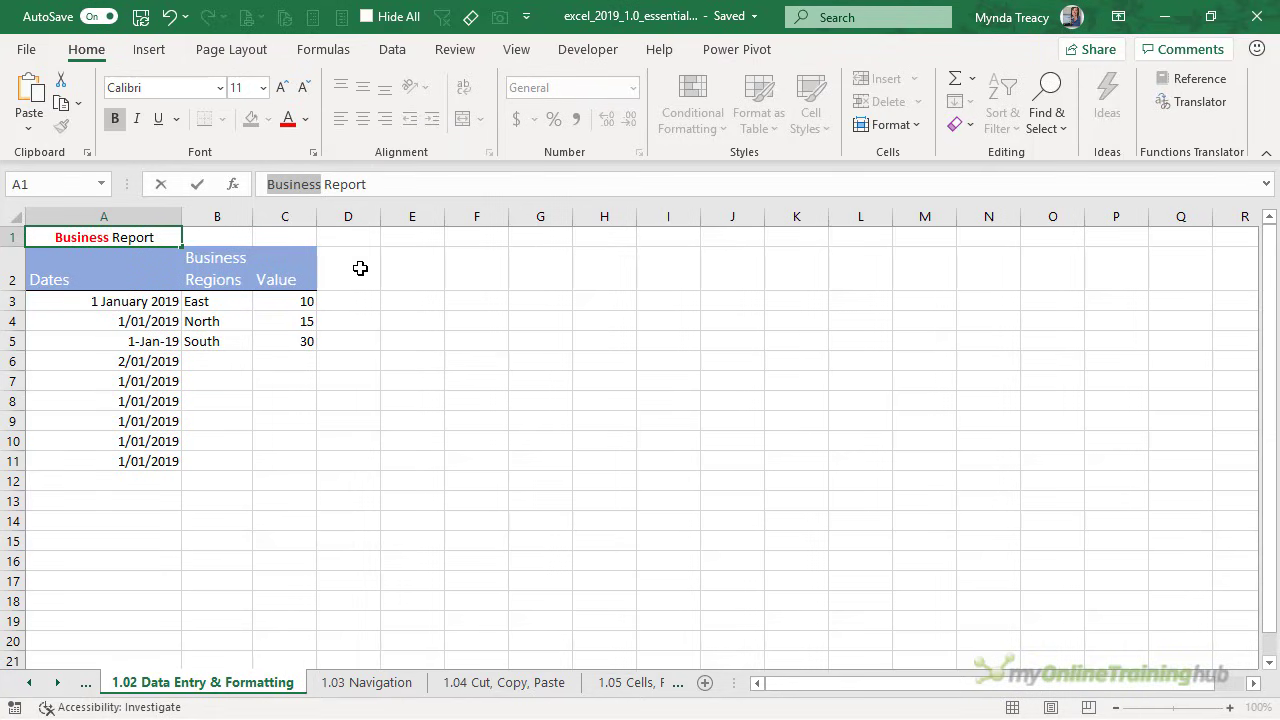
key(Return)
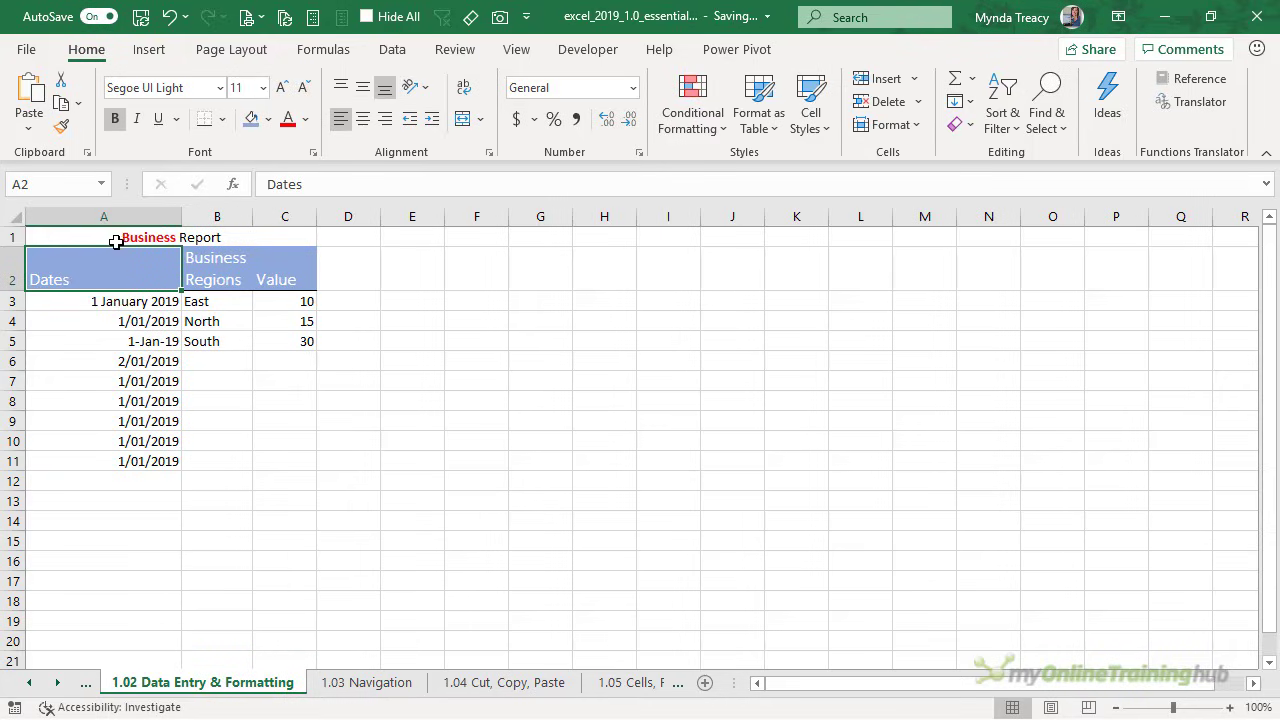
click(114, 240)
click(255, 374)
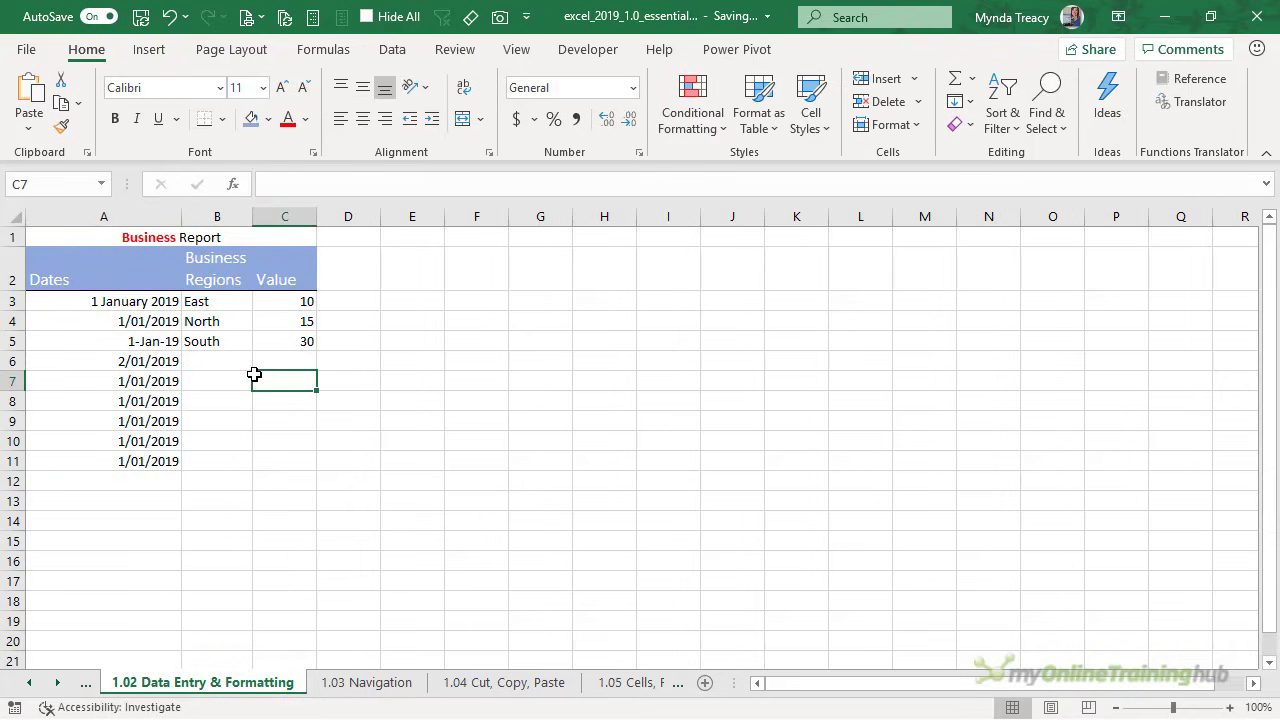
Paint A3's long date format onto A8, then from A8 onto A9 through A11
click(139, 304)
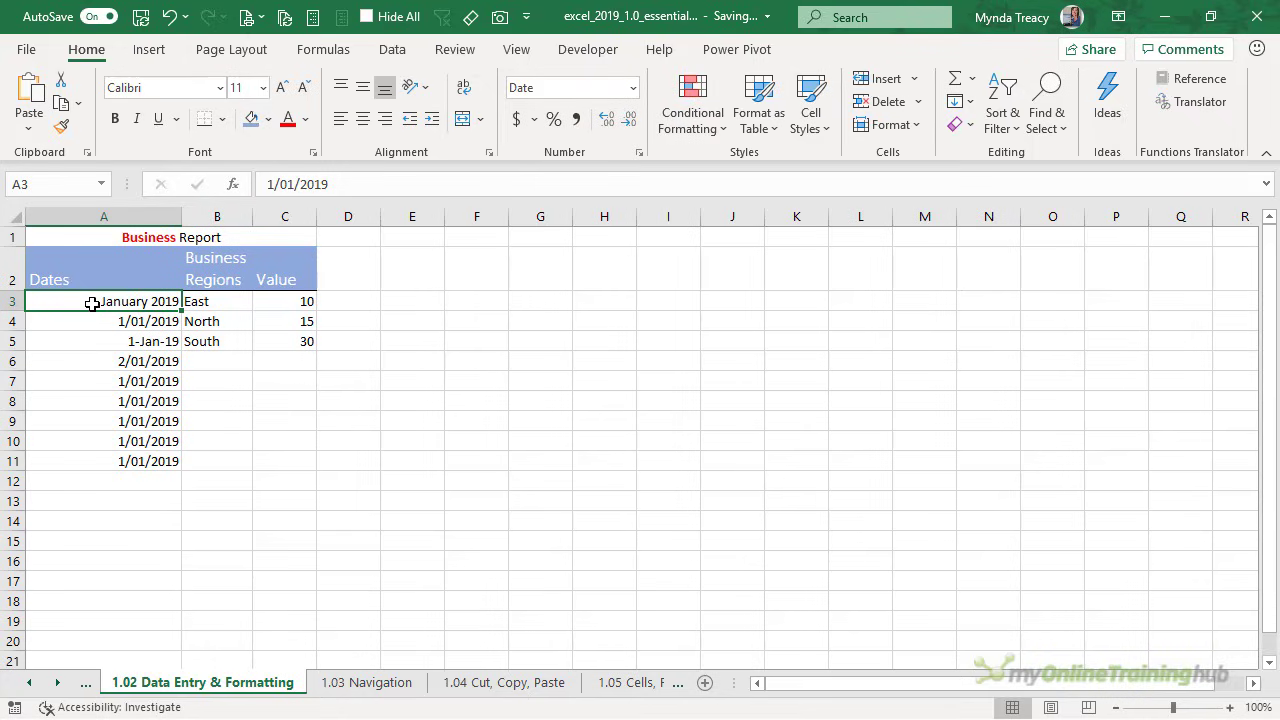
click(63, 127)
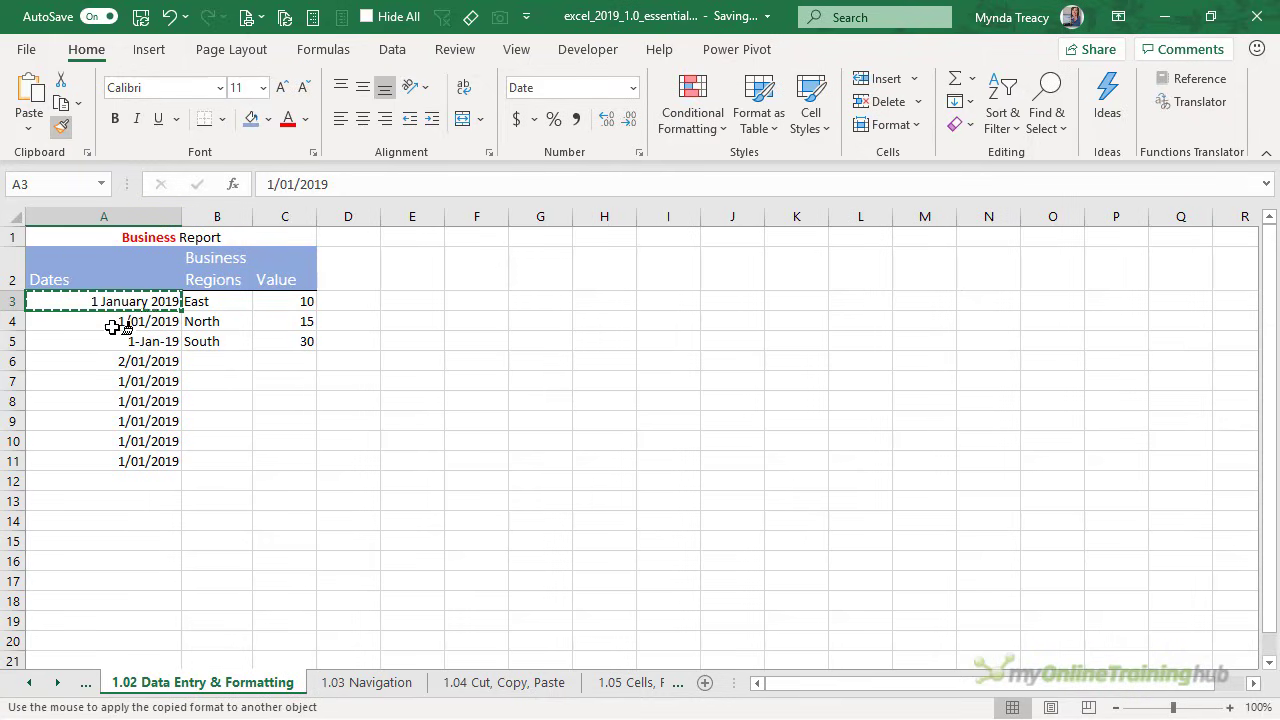
click(98, 401)
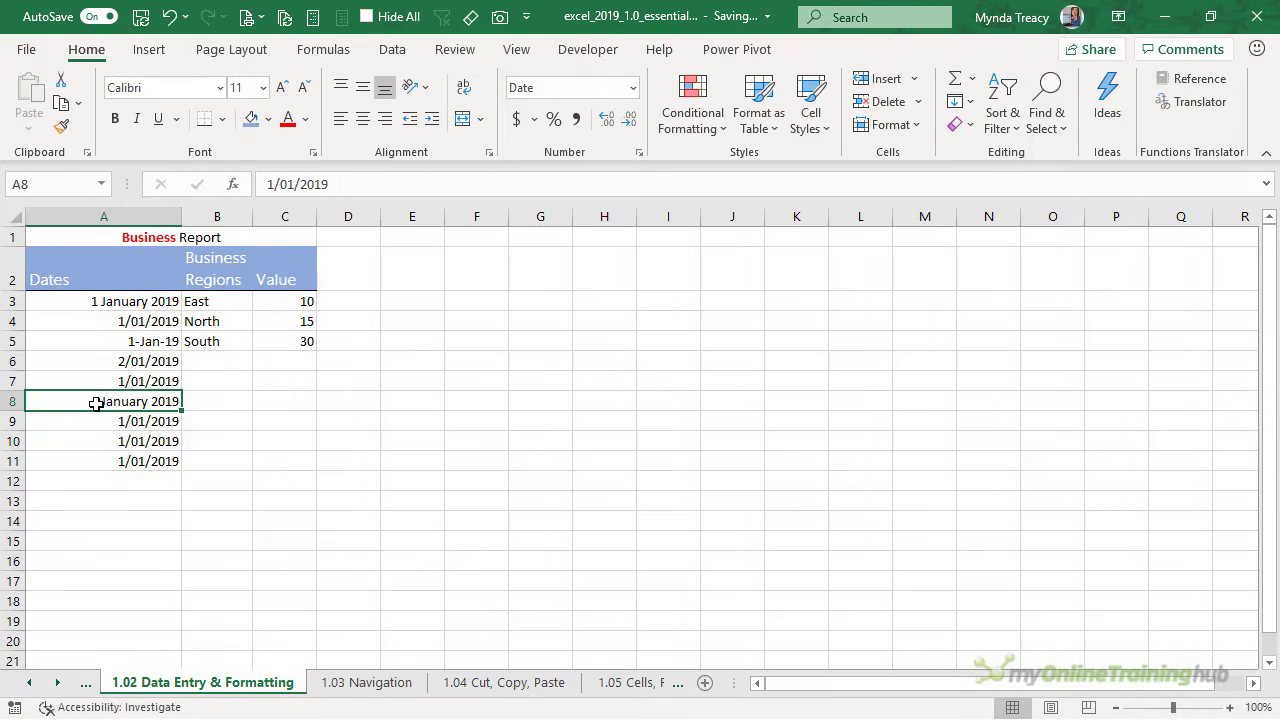
click(62, 127)
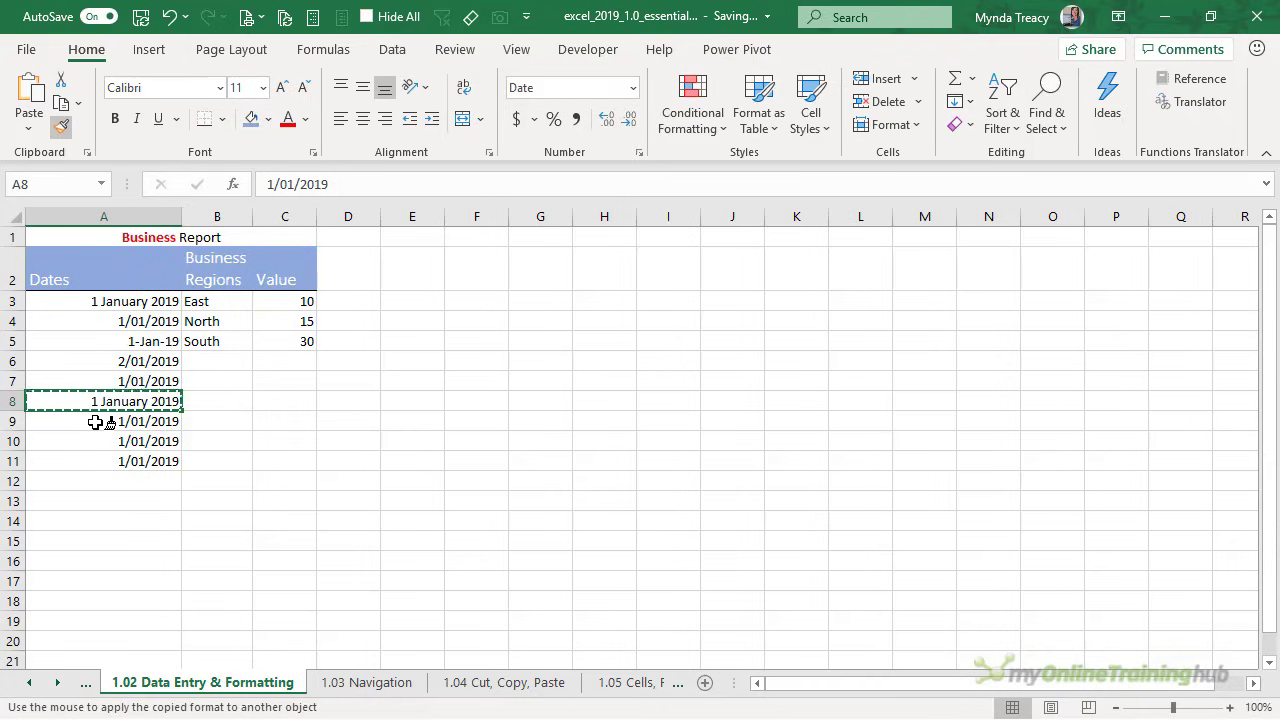
drag(95, 422, 93, 461)
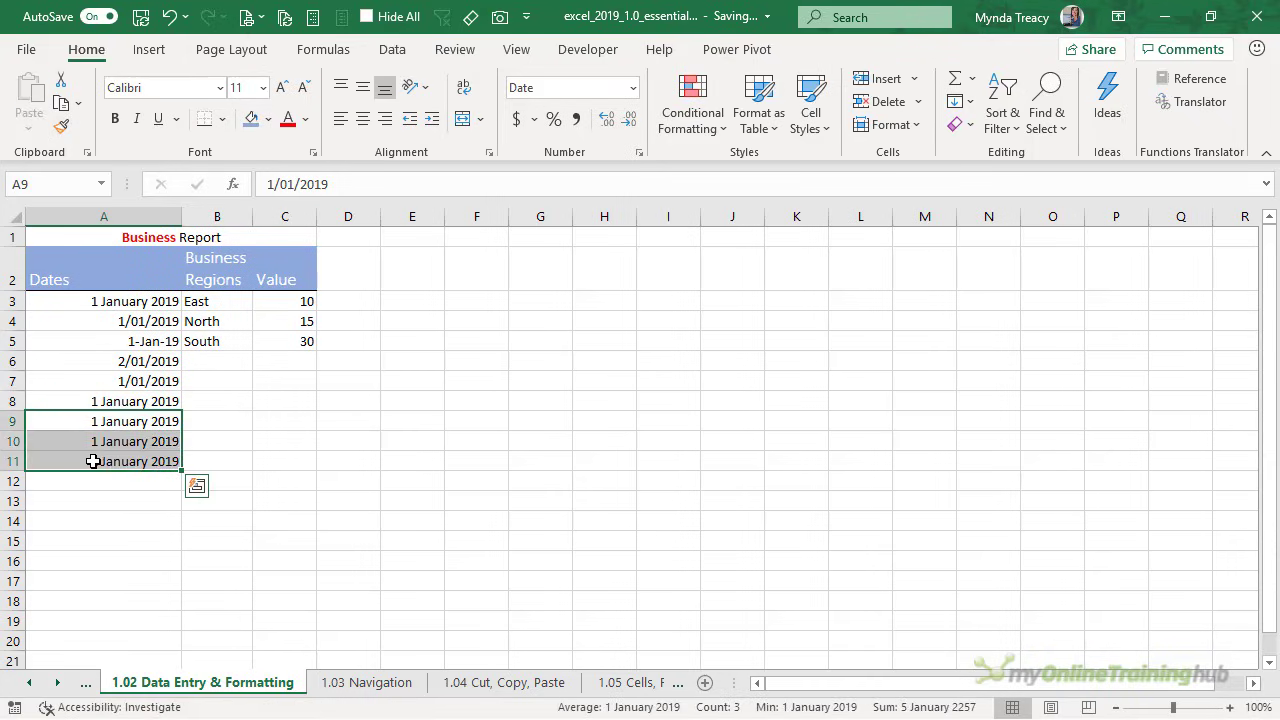
Paint A8's long date format onto A4 and A6 so they read 1 and 2 January 2019
click(95, 401)
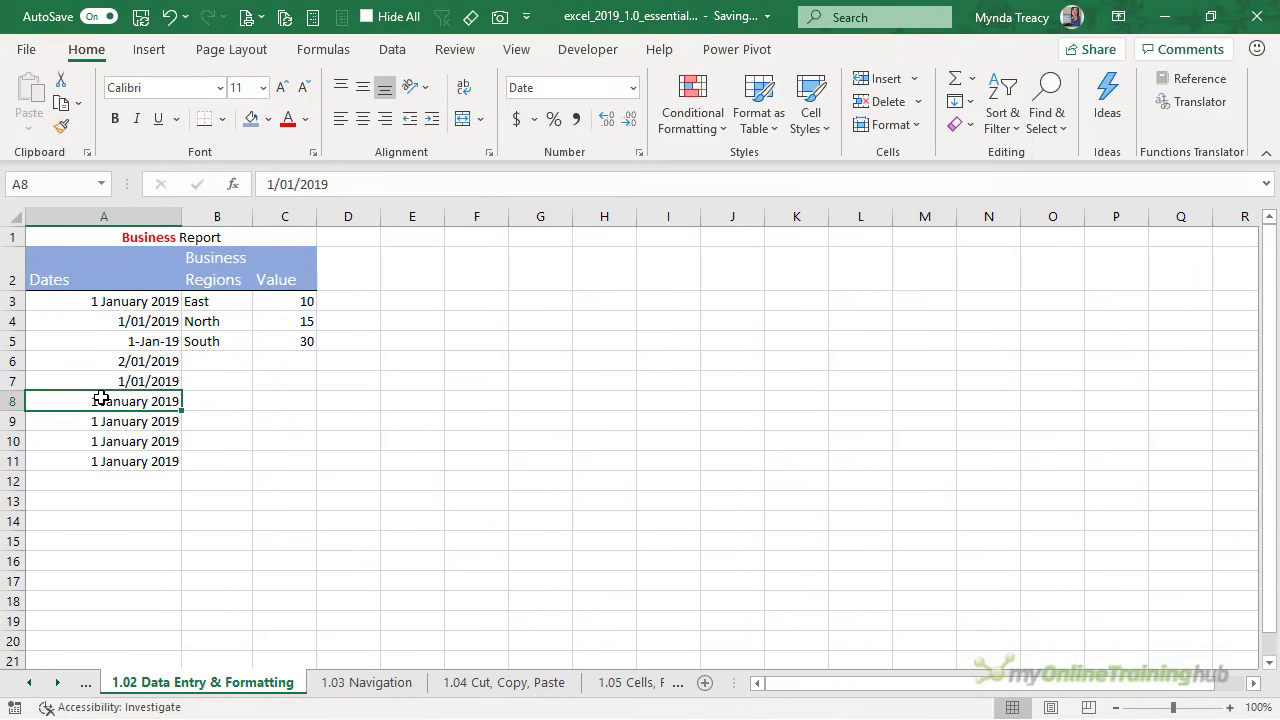
click(63, 128)
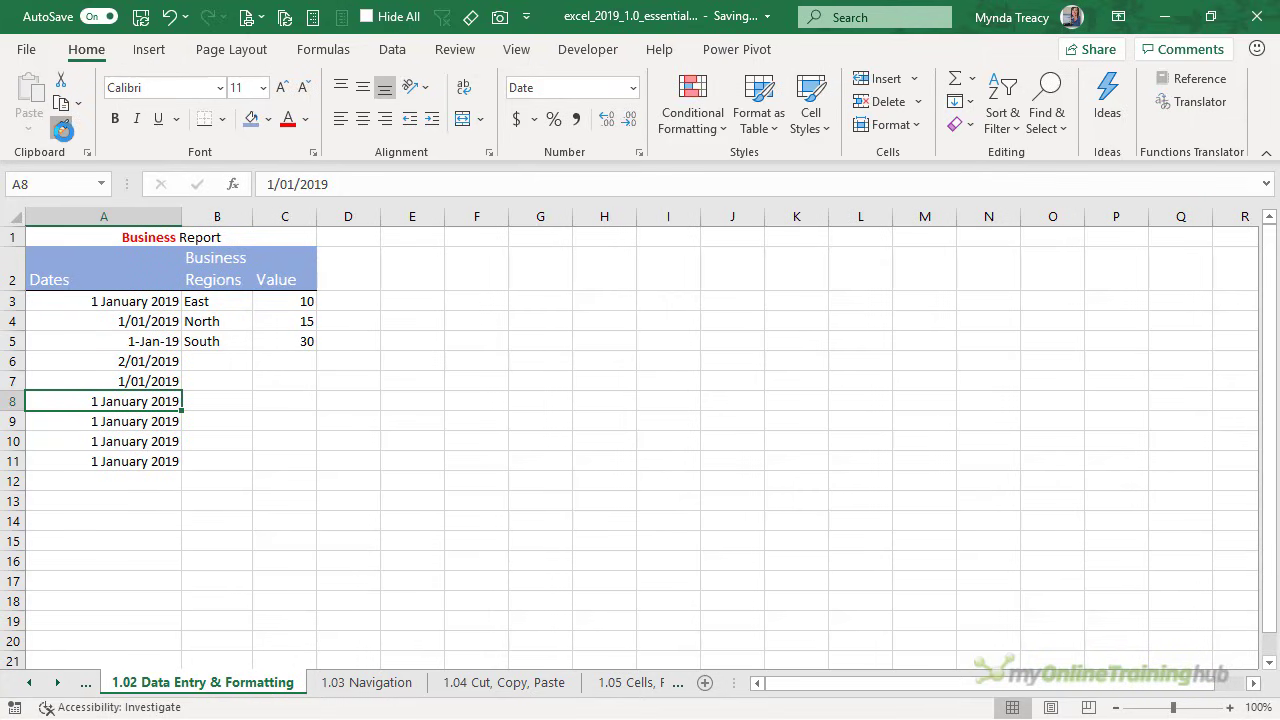
click(88, 327)
click(90, 362)
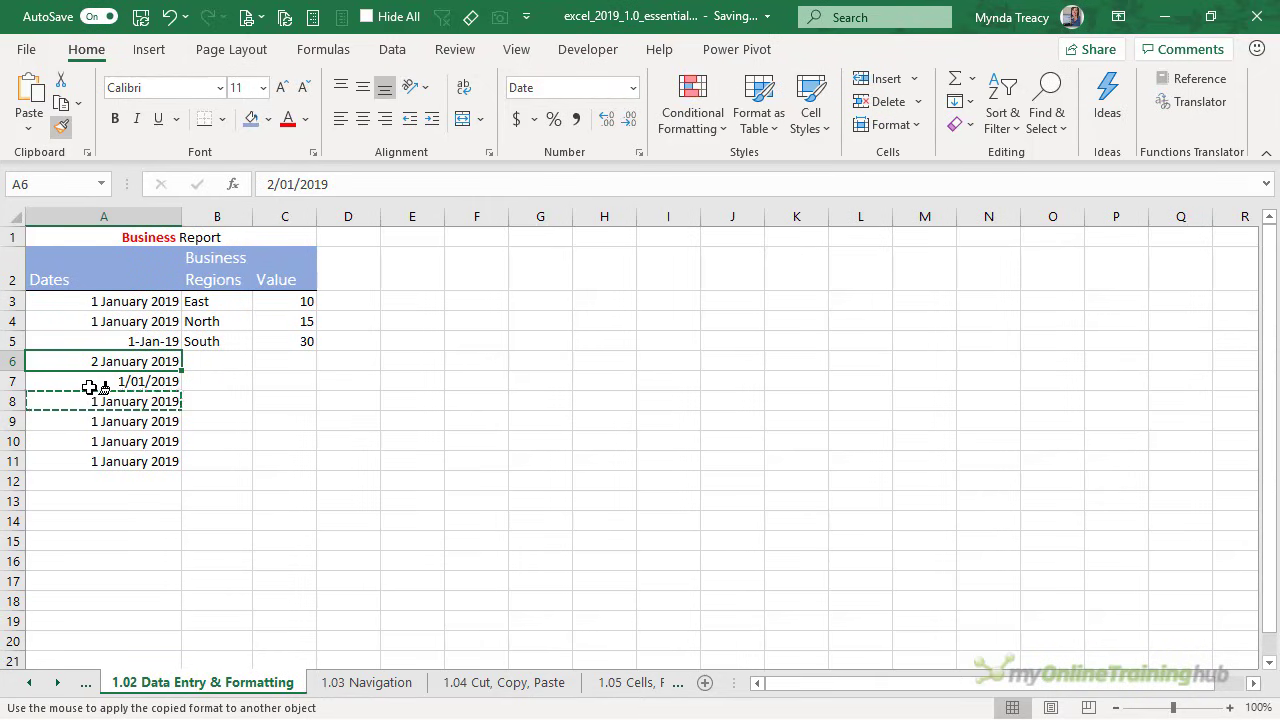
key(Escape)
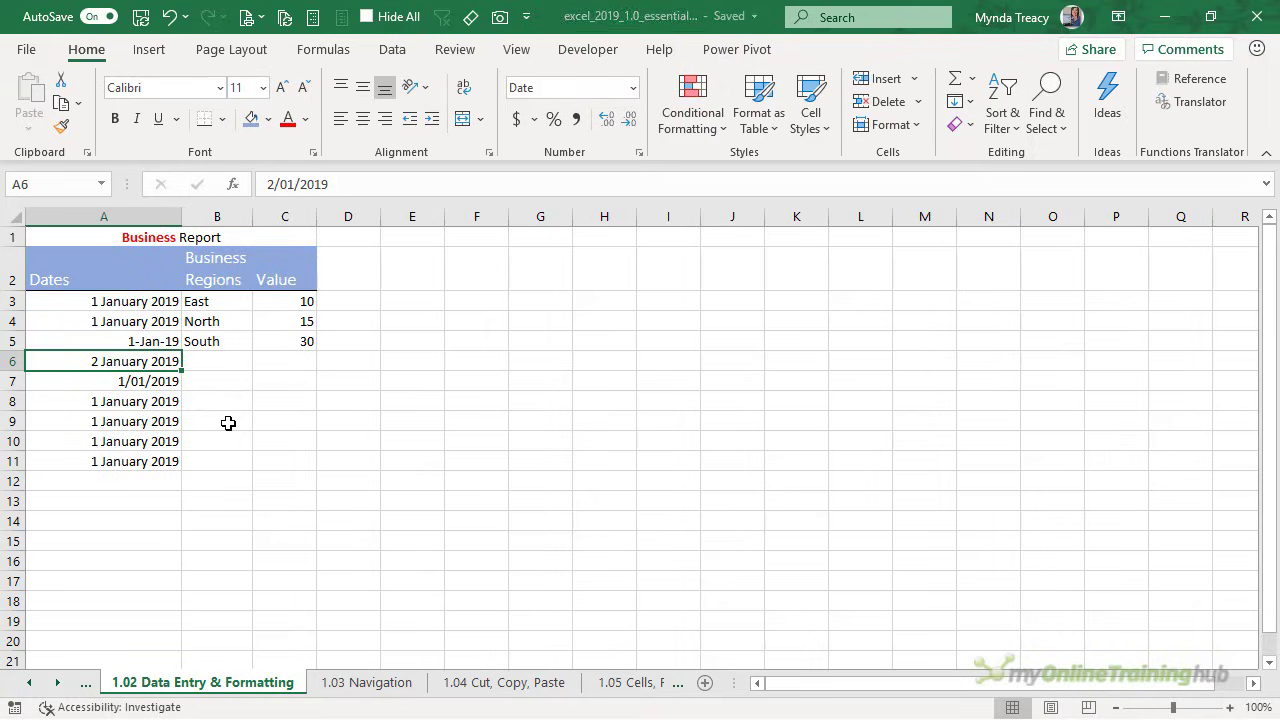
click(827, 141)
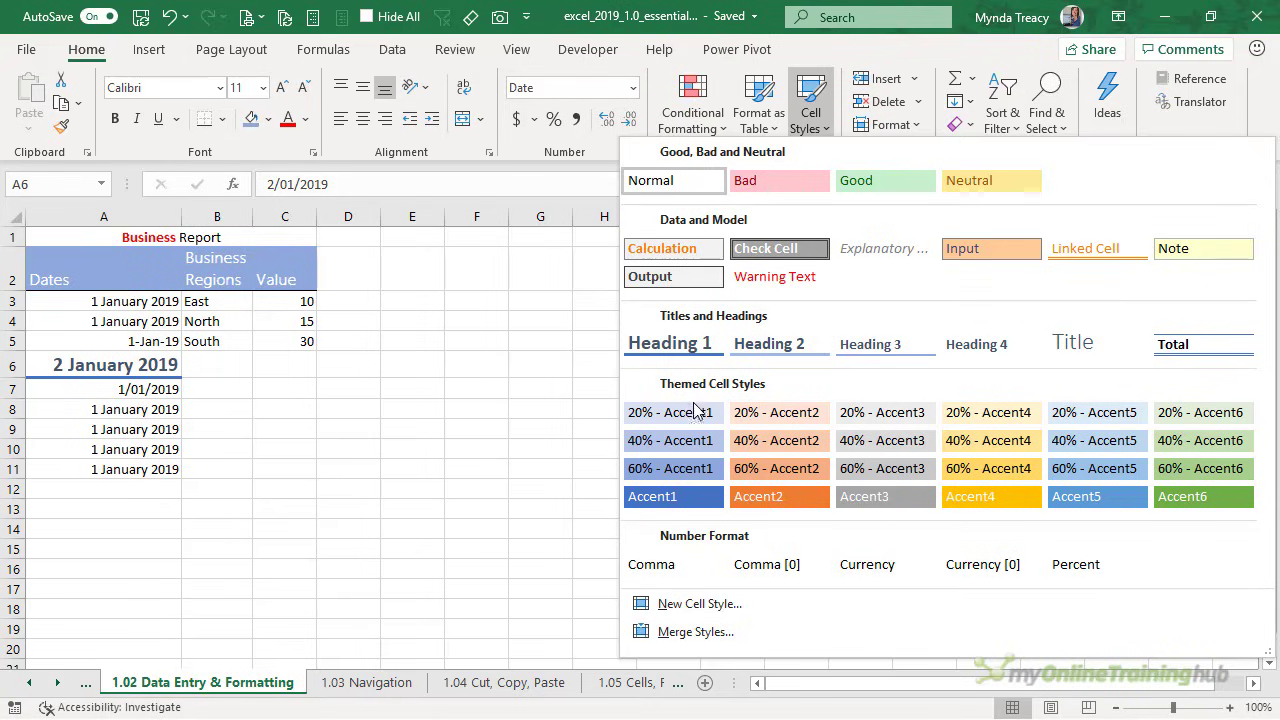
click(761, 604)
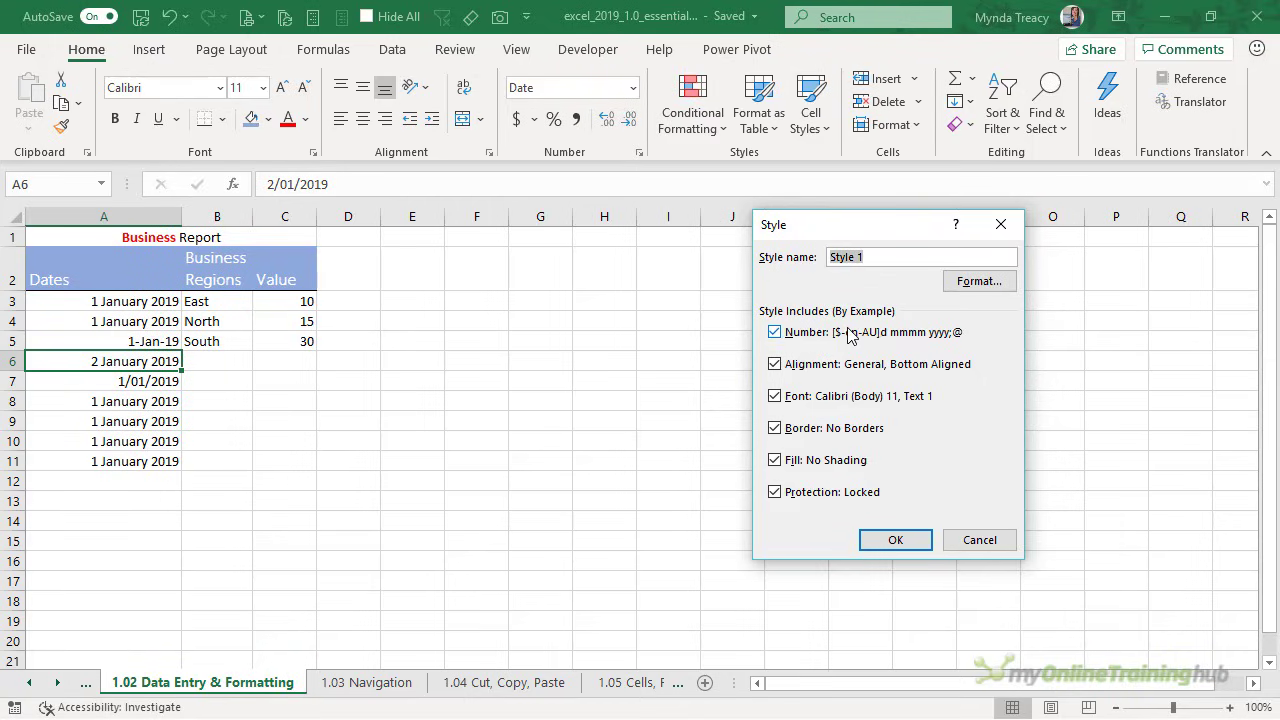
key(shift+Tab)
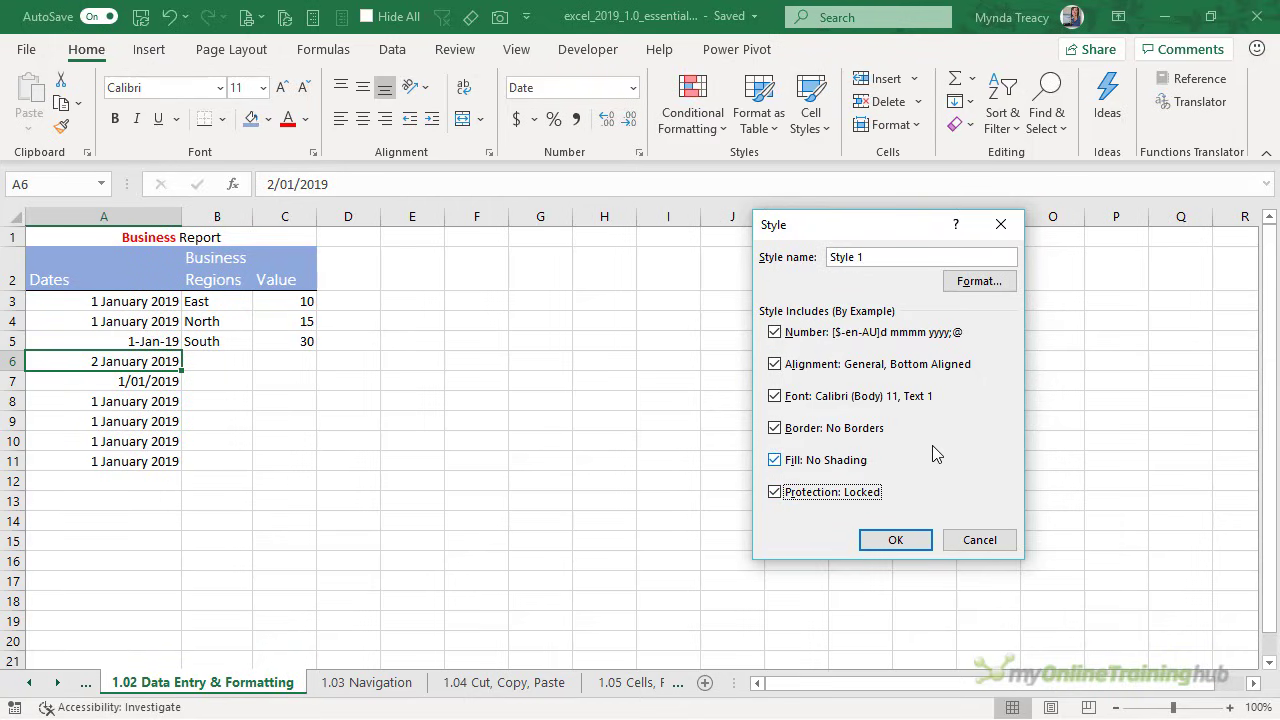
click(979, 282)
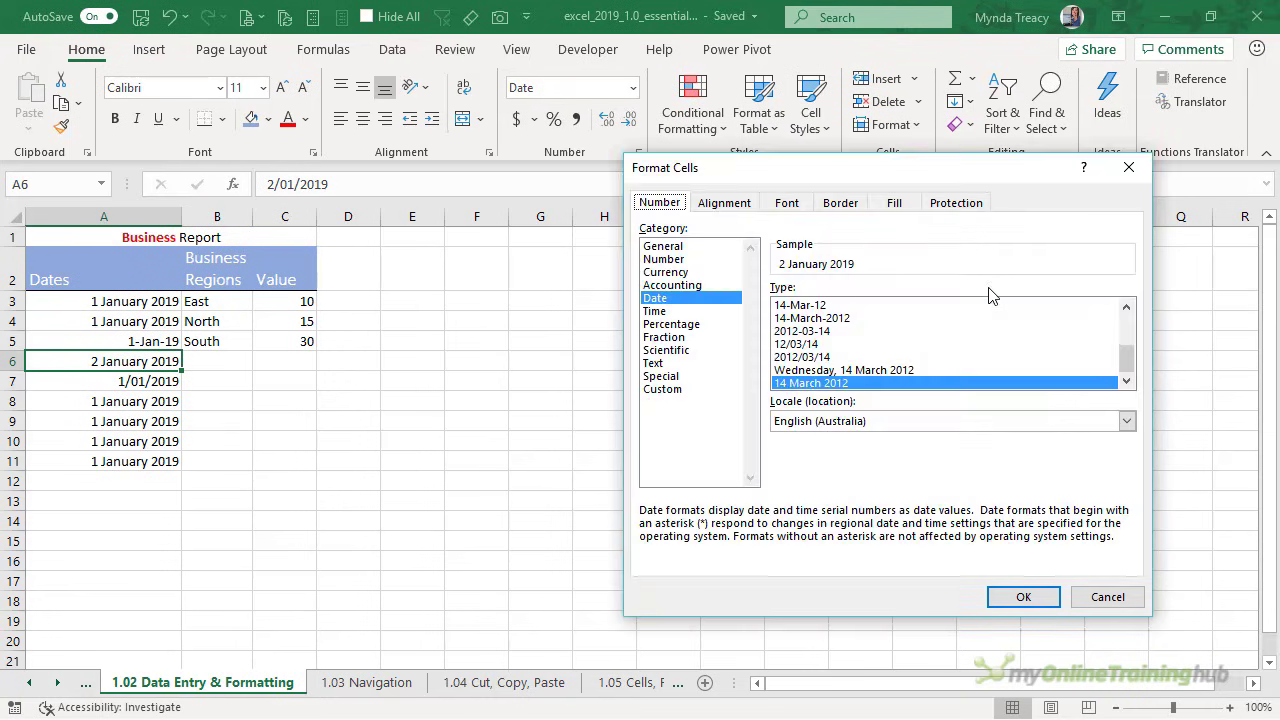
click(724, 206)
click(786, 205)
click(840, 206)
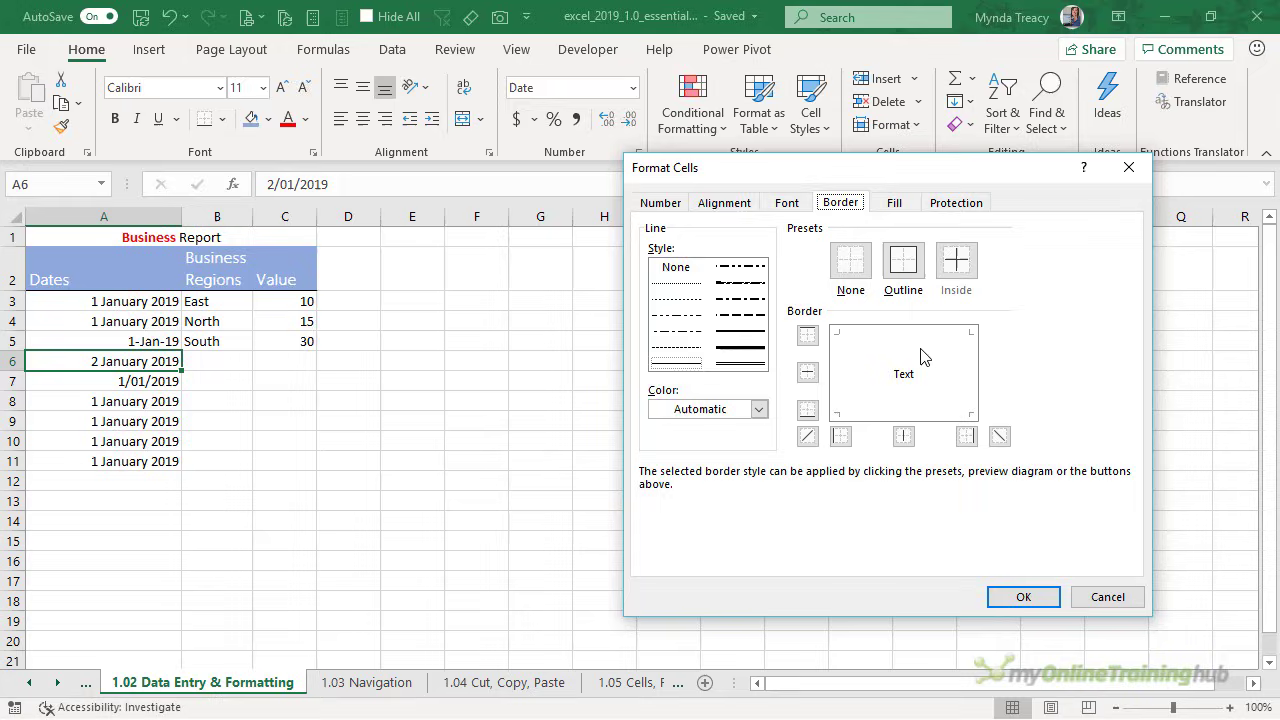
click(1020, 597)
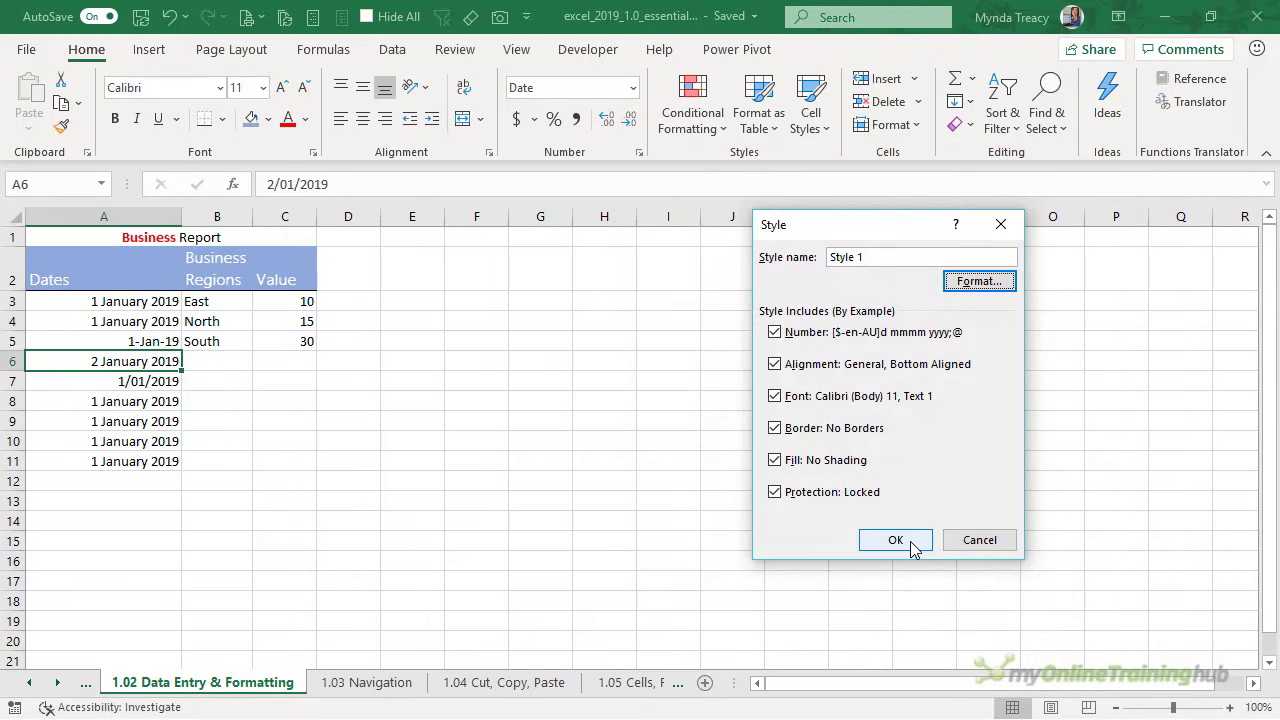
click(969, 540)
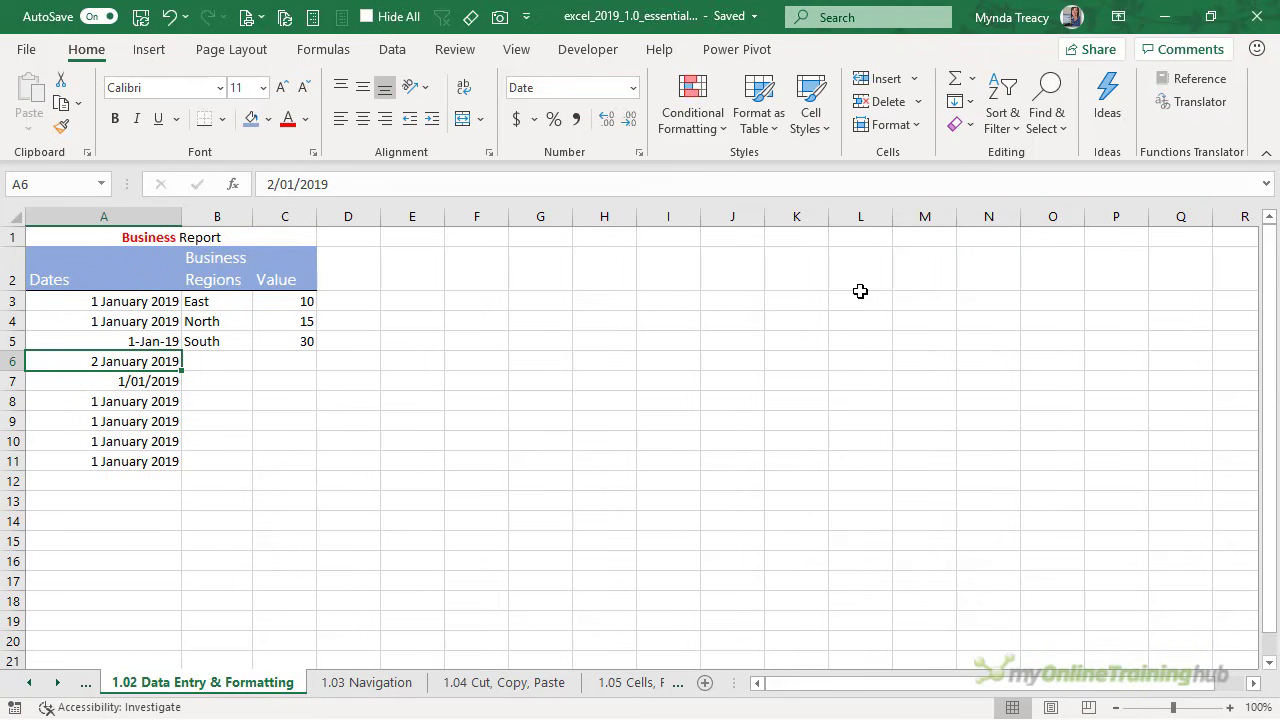
Browse the Cell Styles gallery and Clear options without applying anything
click(836, 128)
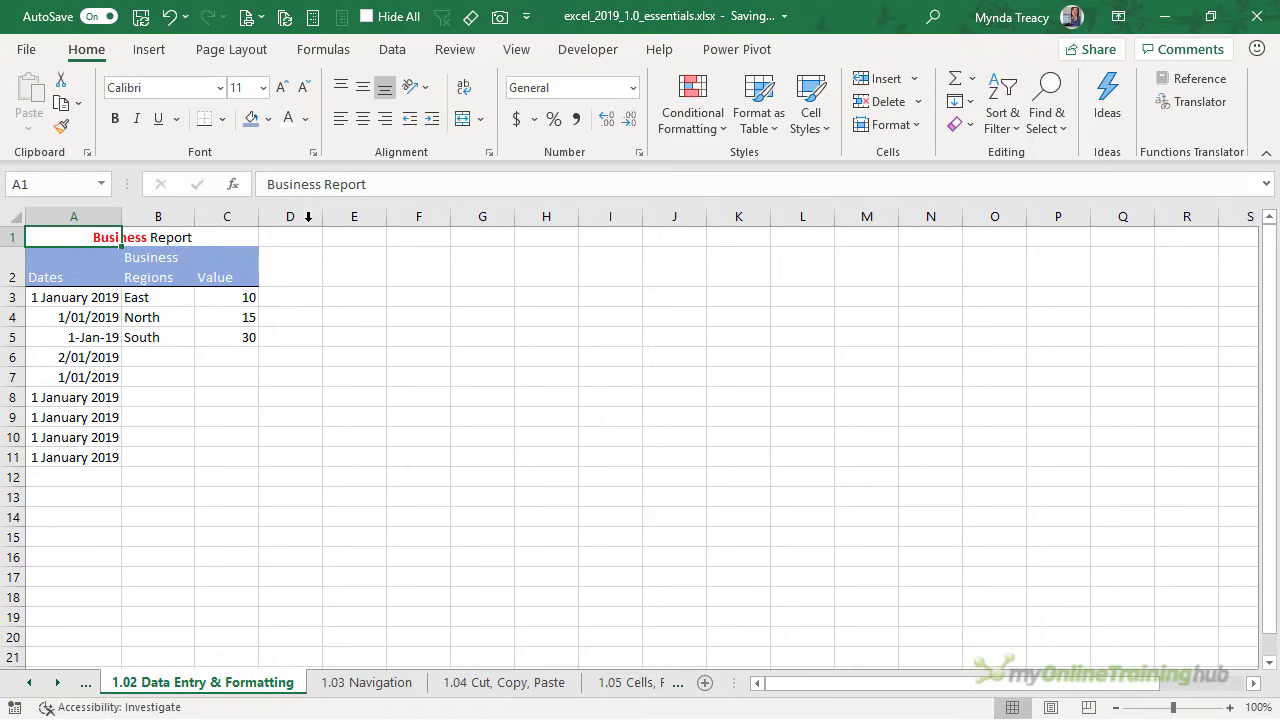
click(969, 128)
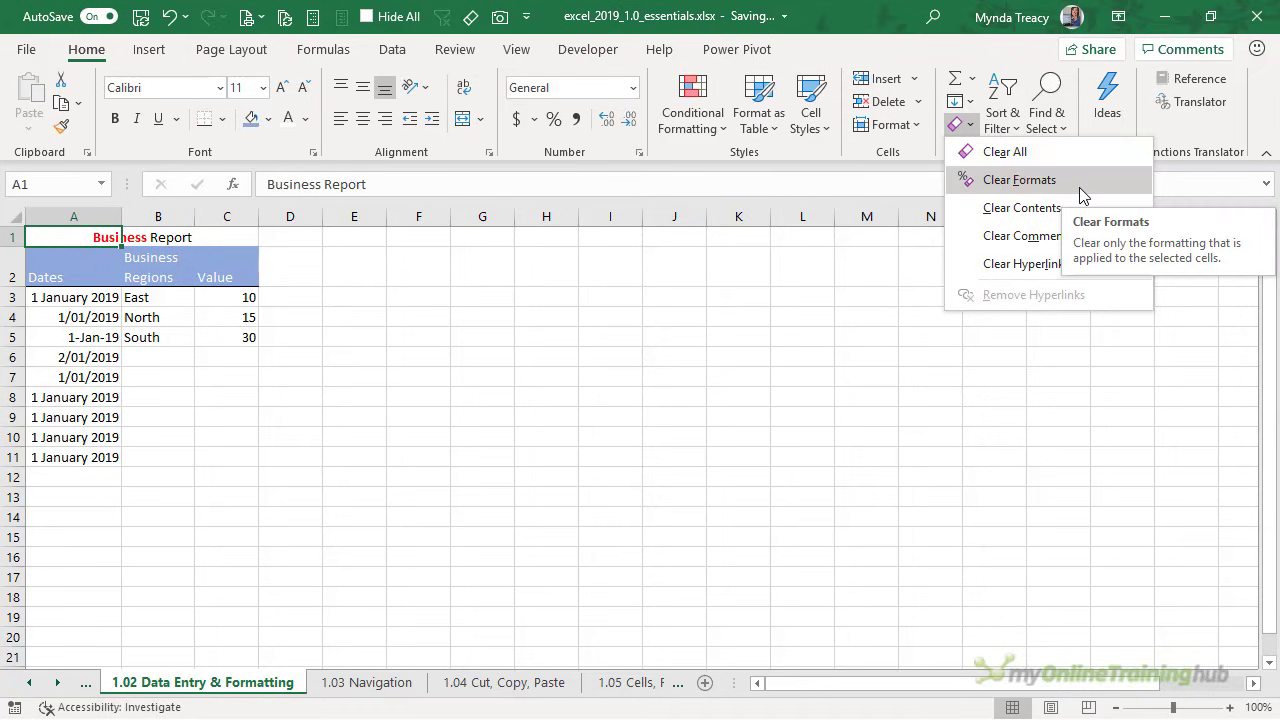
click(176, 236)
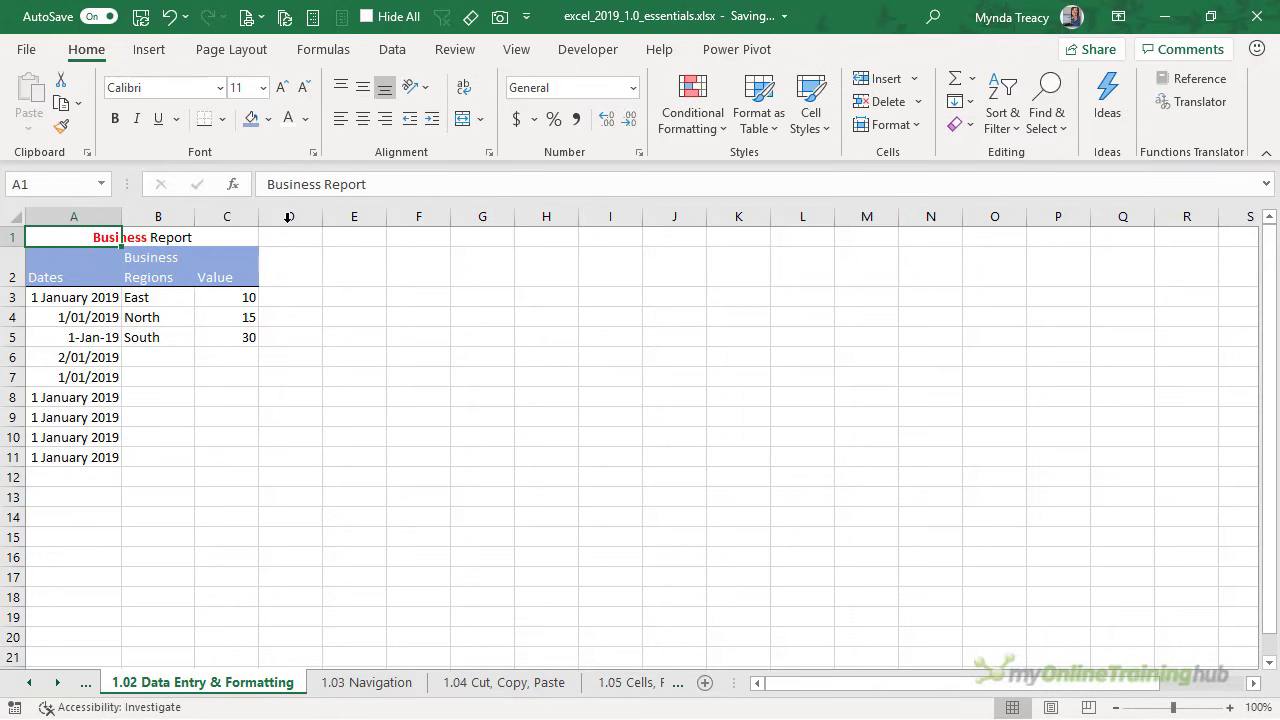
Clear all formats from header cells A2:C2 via Clear Formats
drag(80, 274, 229, 273)
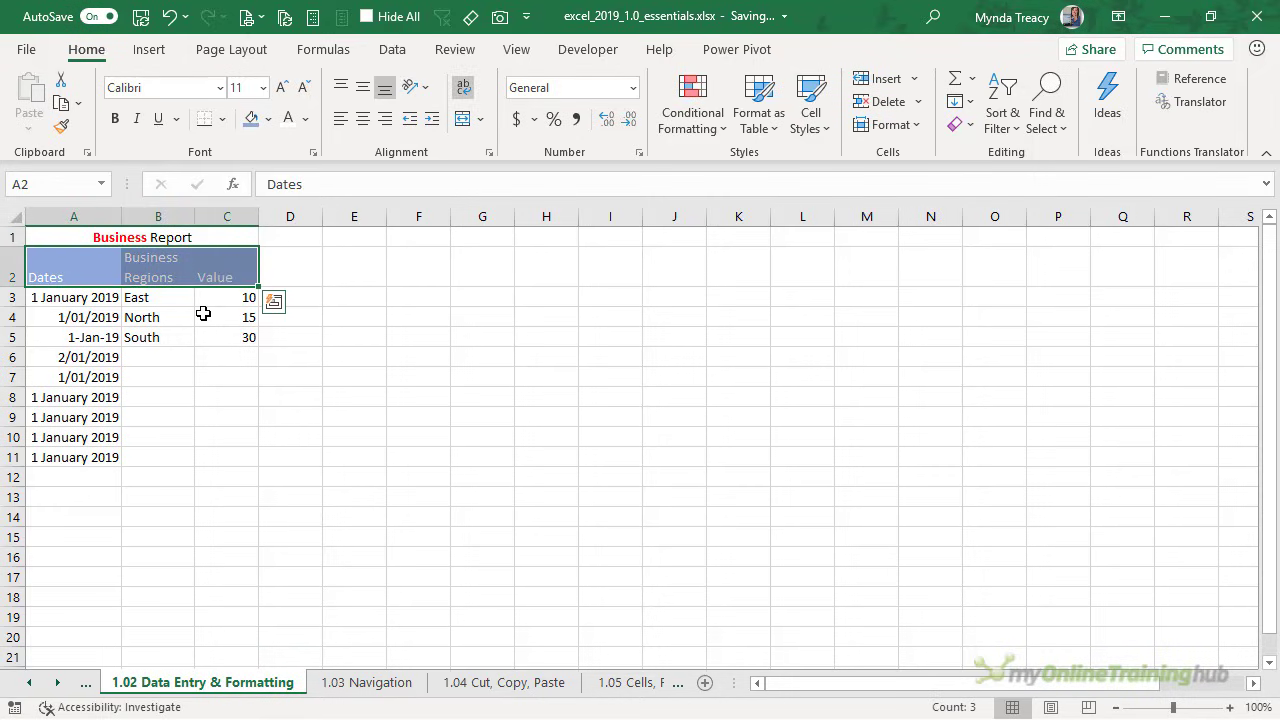
click(971, 131)
click(1066, 191)
click(339, 312)
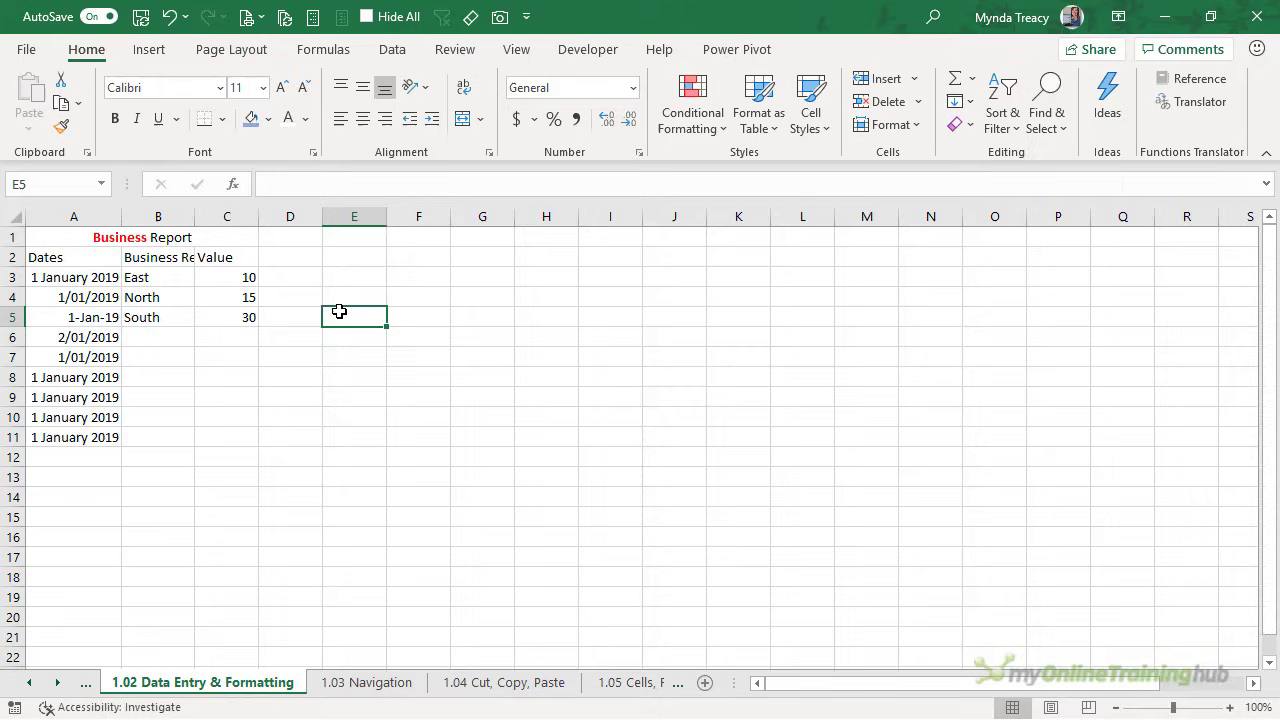
key(ctrl+z)
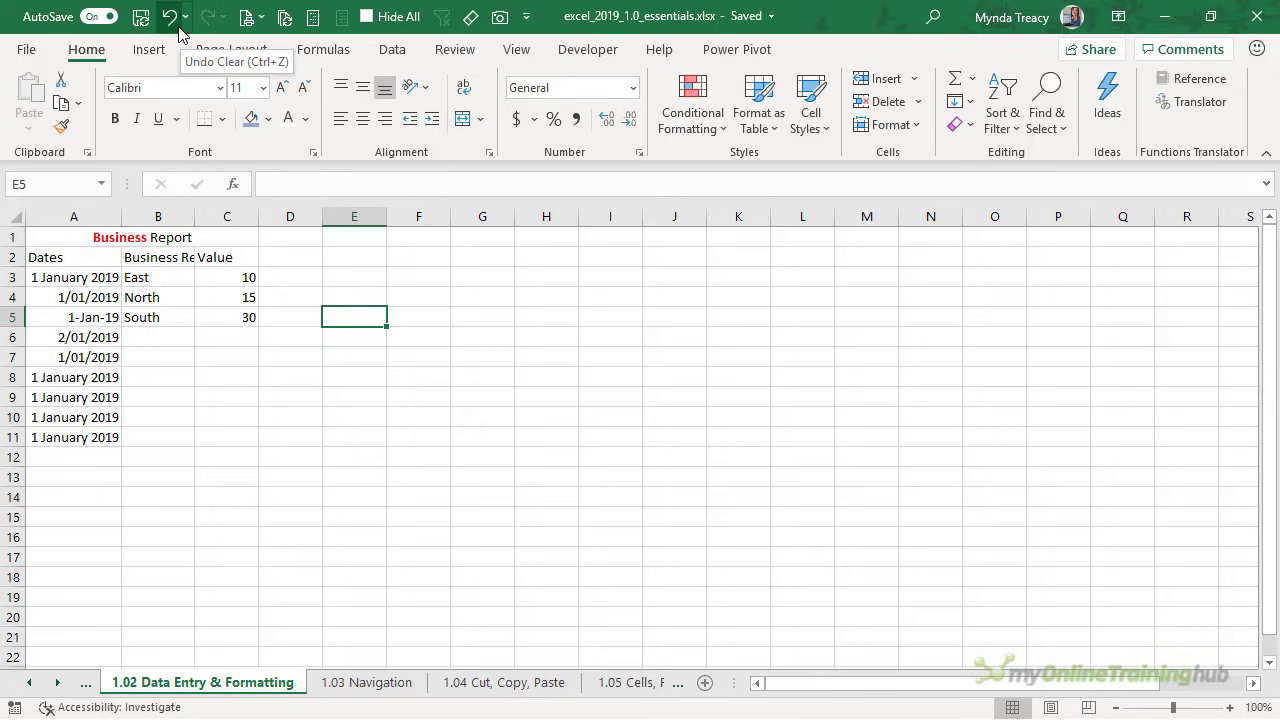
click(170, 17)
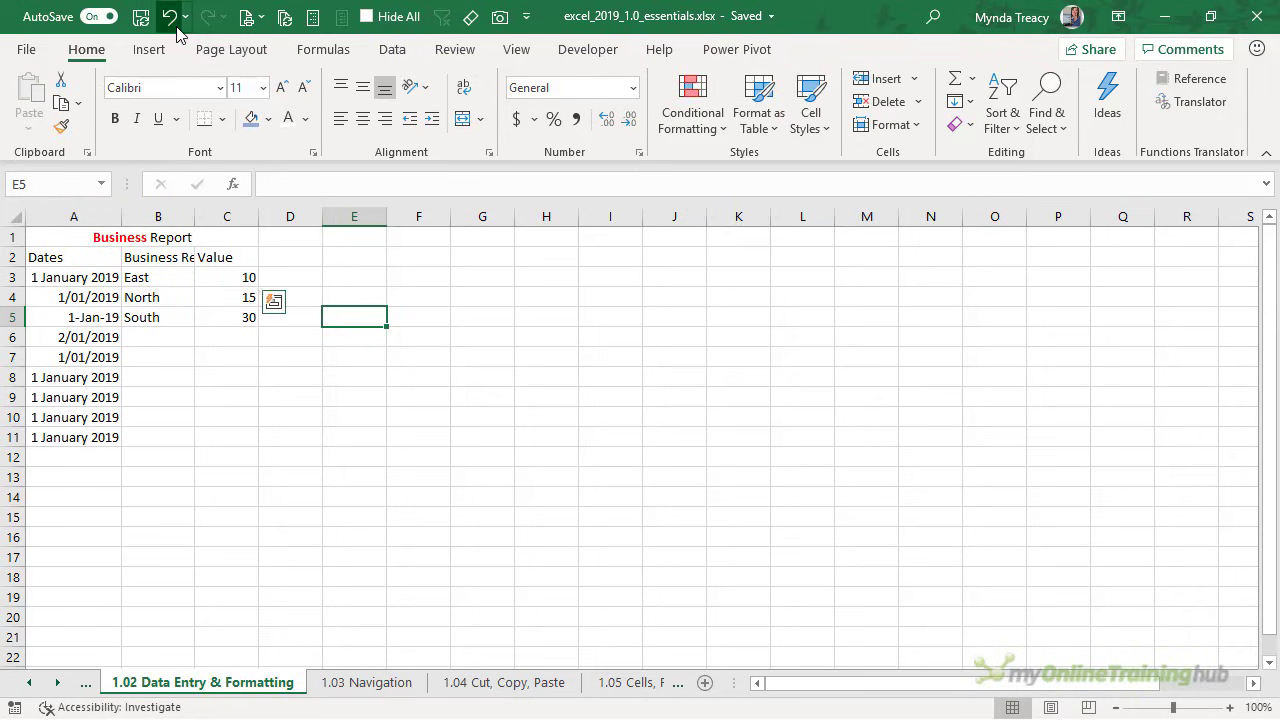
click(197, 355)
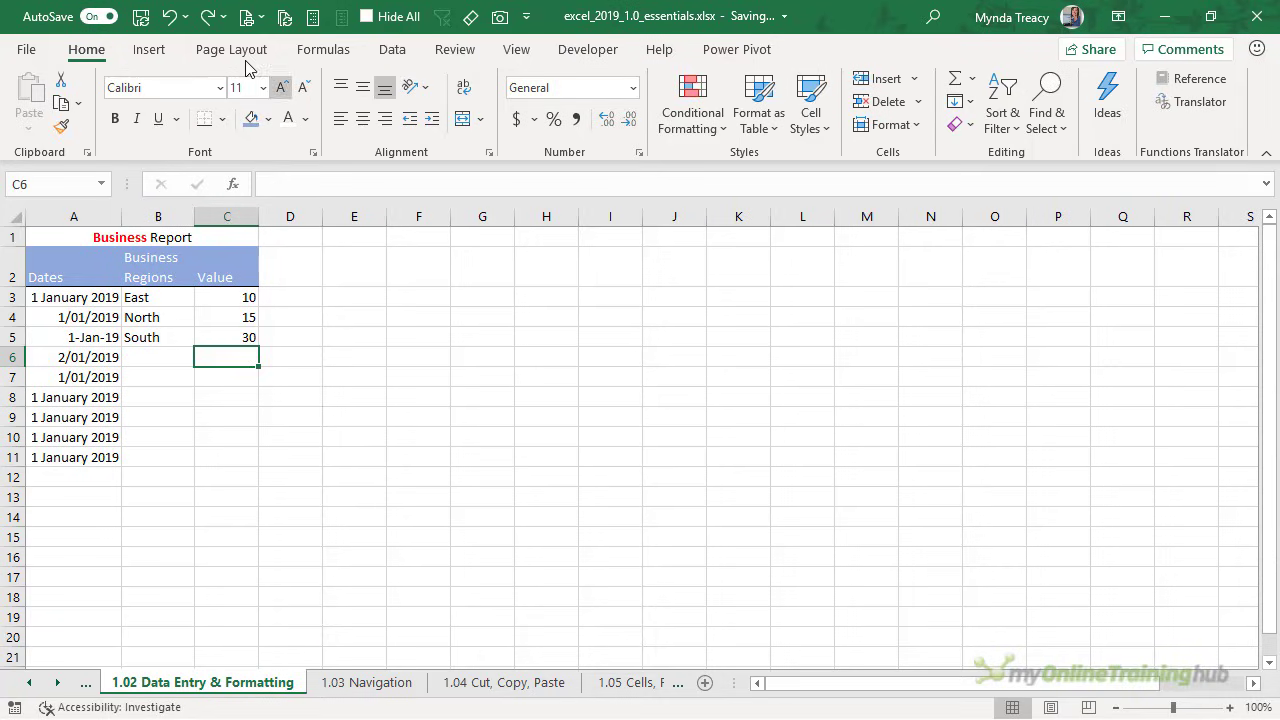
click(208, 22)
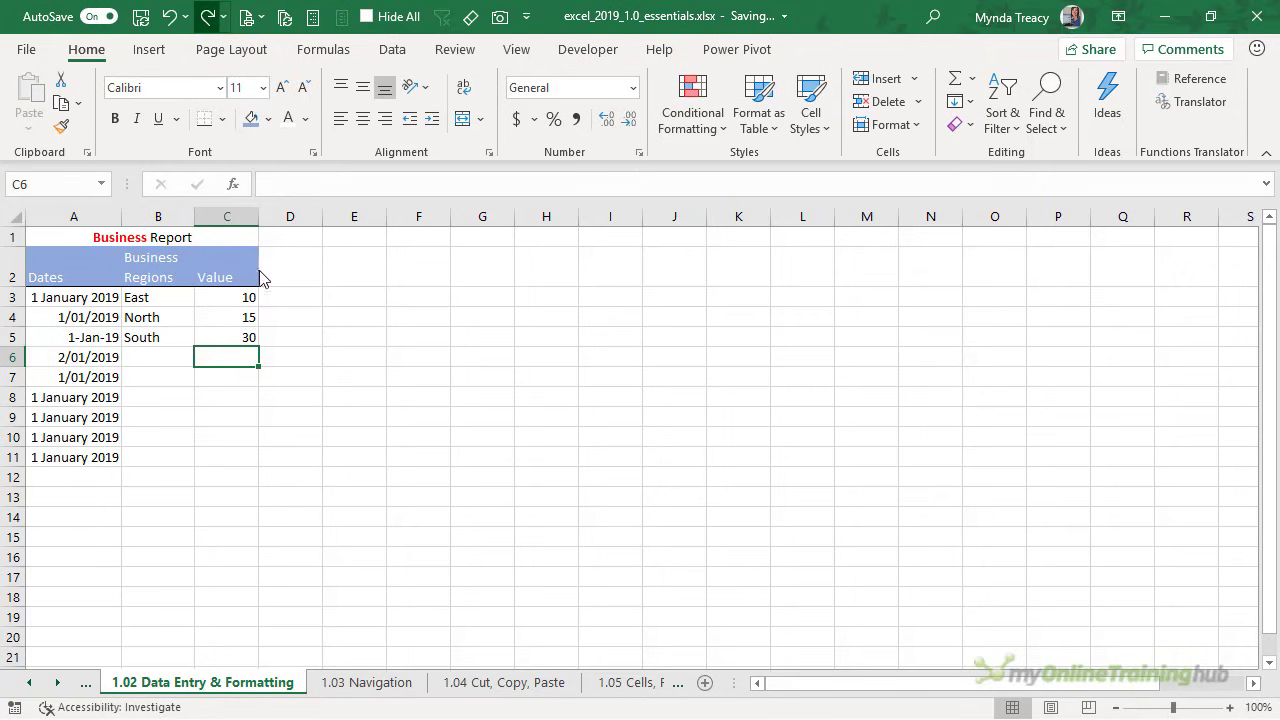
click(272, 366)
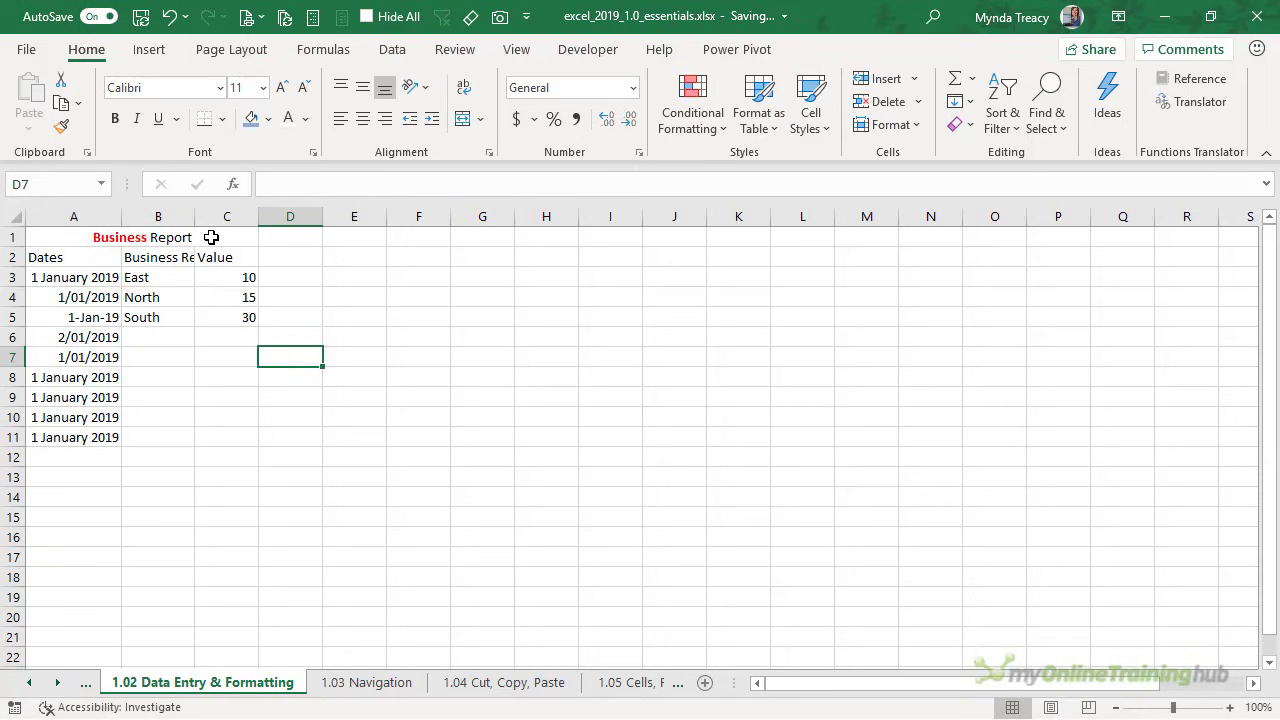
click(186, 18)
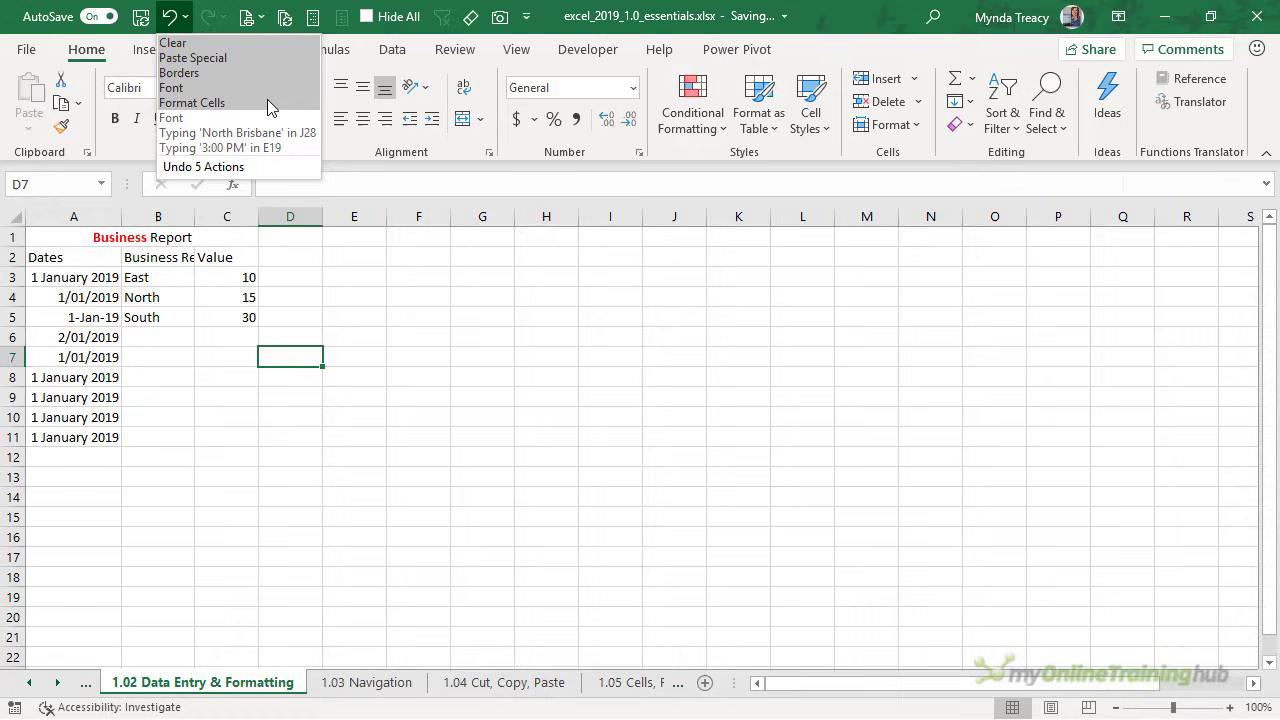
click(220, 29)
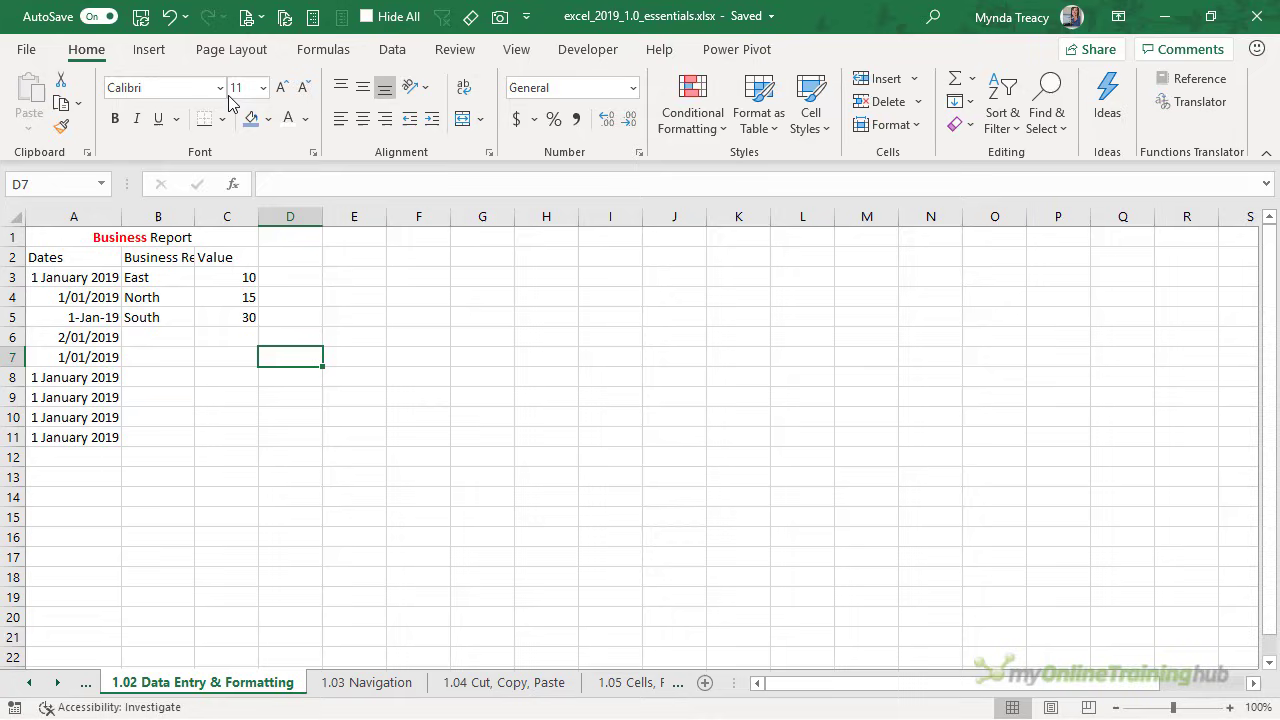
click(185, 16)
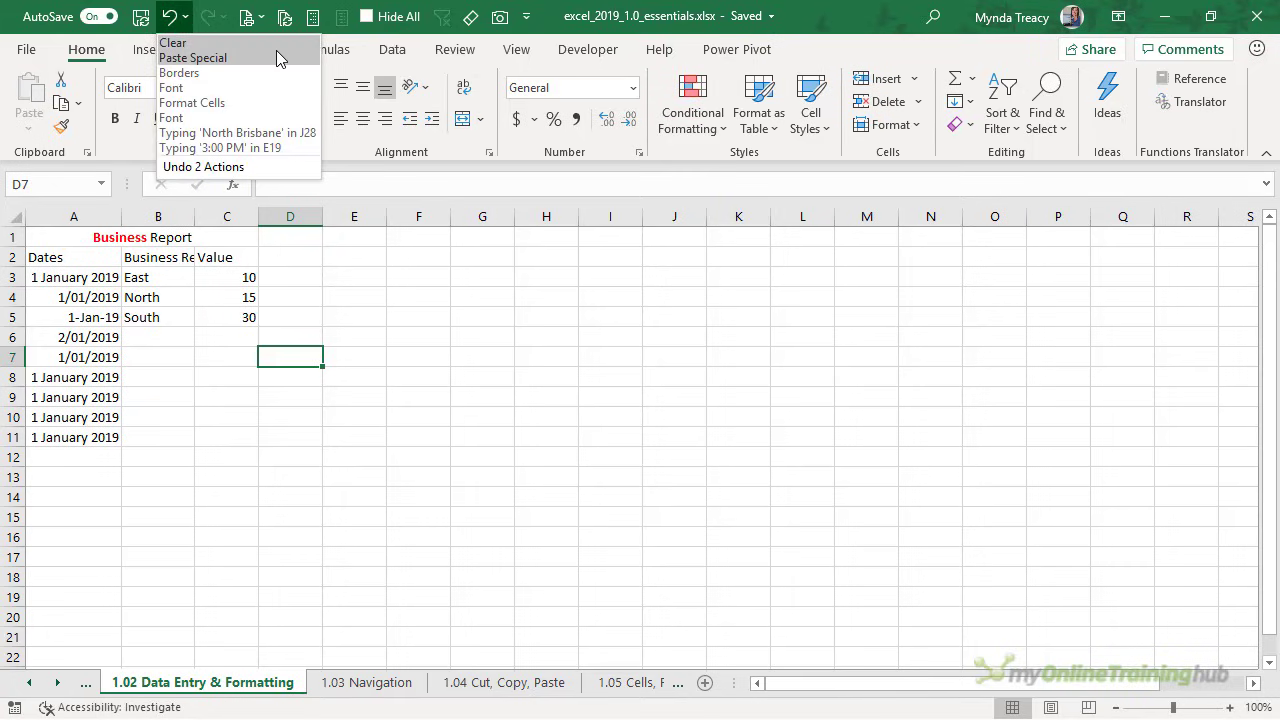
click(360, 366)
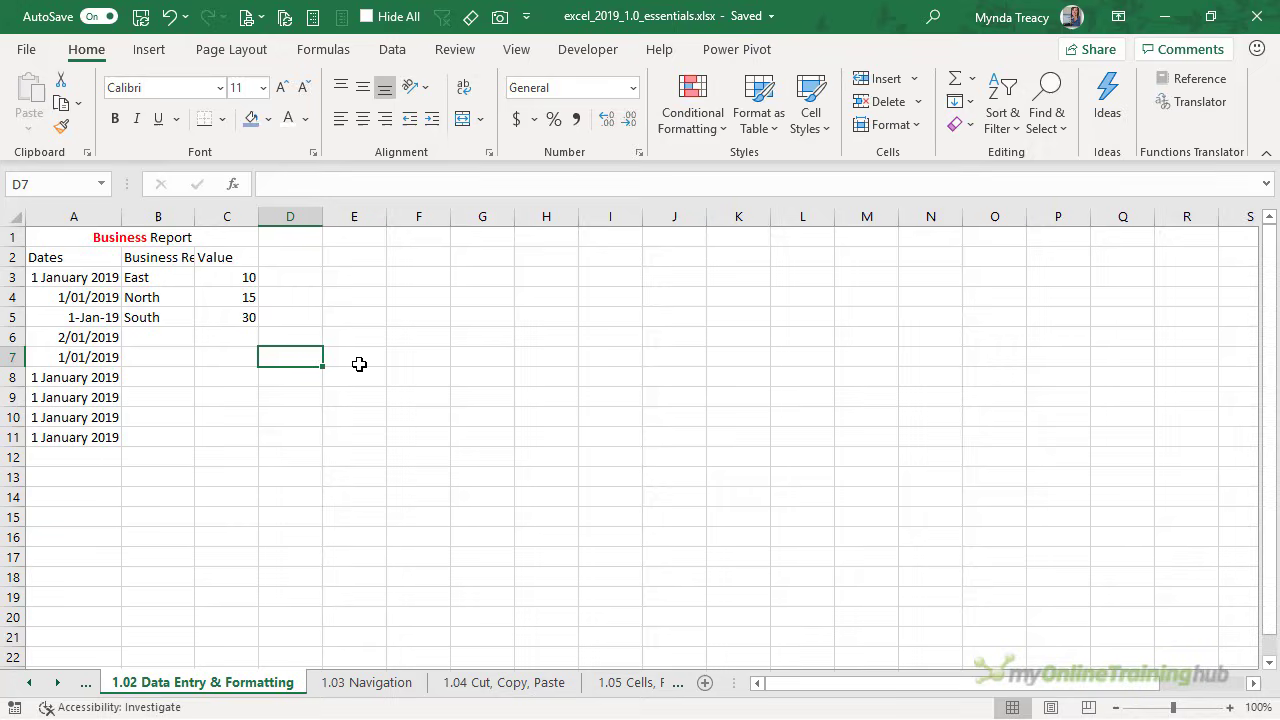